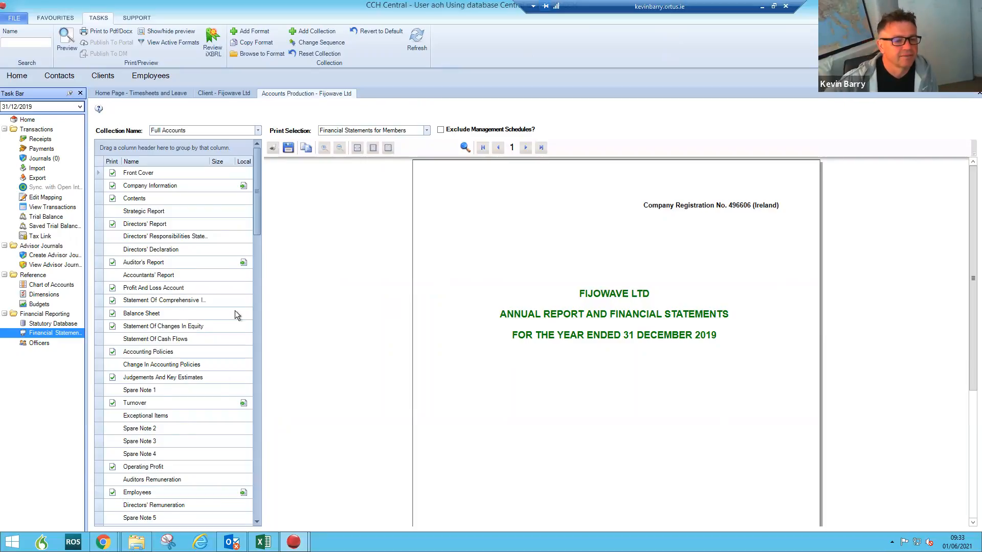
Preview the Tangible Assets note in the Full Accounts collection.
left_click_drag(259, 214, 259, 363)
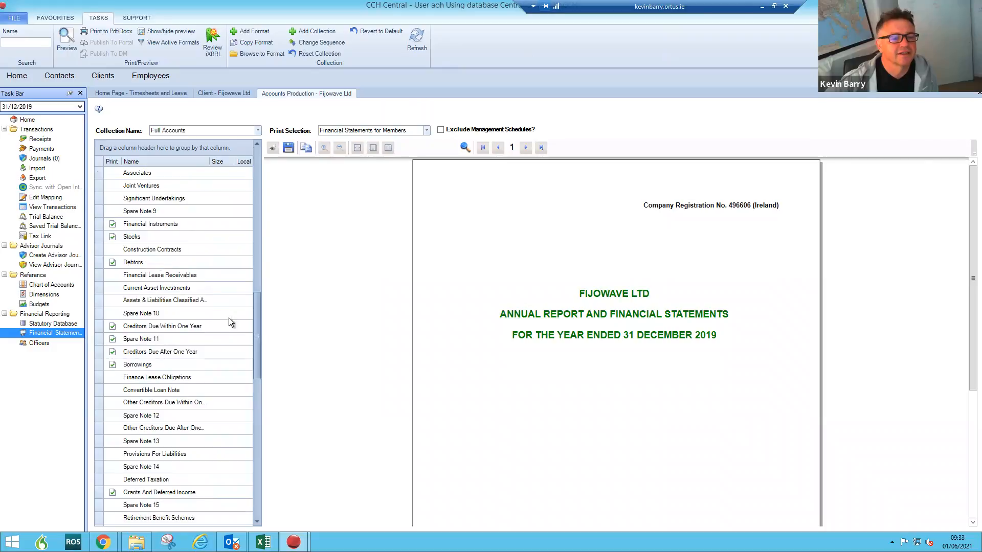
left_click_drag(260, 324, 256, 299)
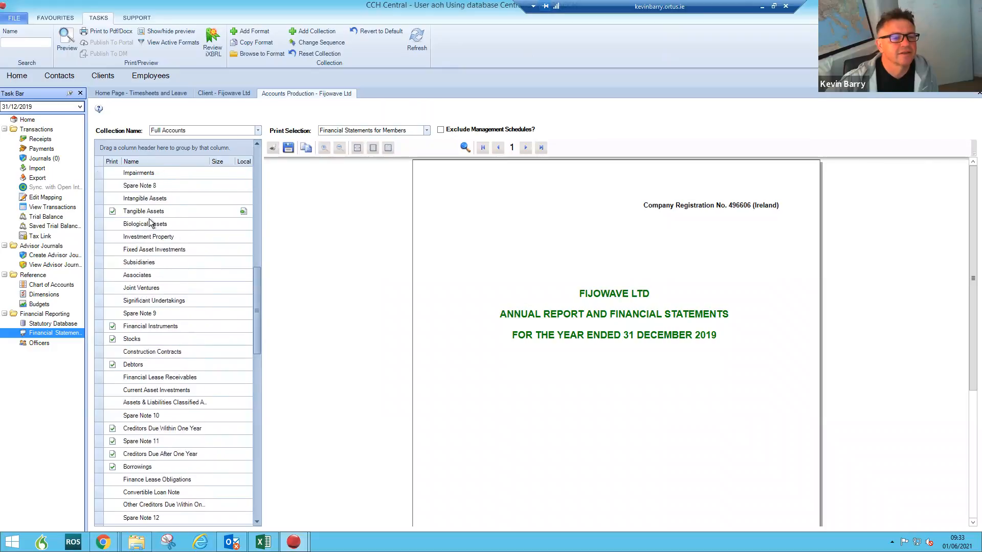
left_click(145, 214)
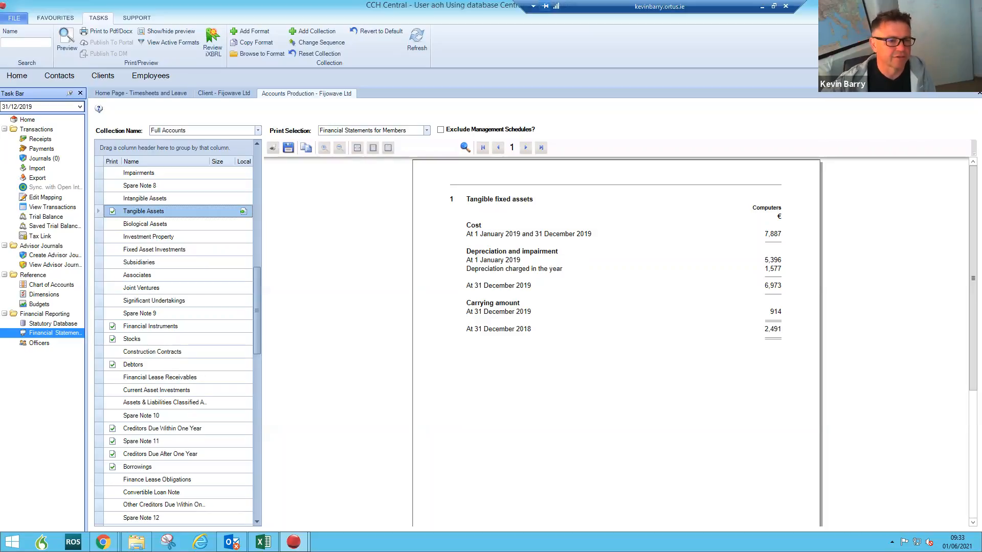
Preview the Operating Profit note to check its depreciation analysis.
scroll(161, 203, "up", 4)
scroll(162, 210, "up", 4)
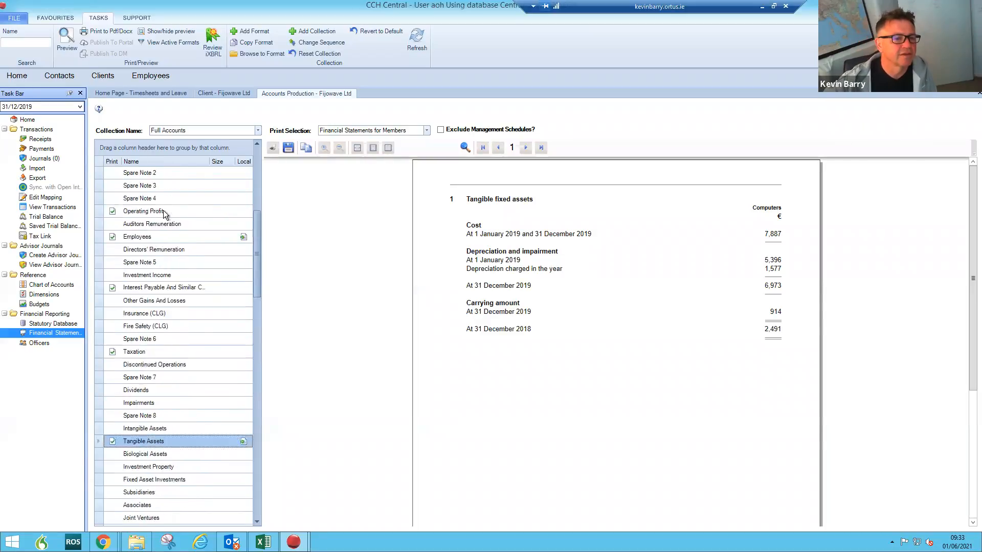
left_click(146, 289)
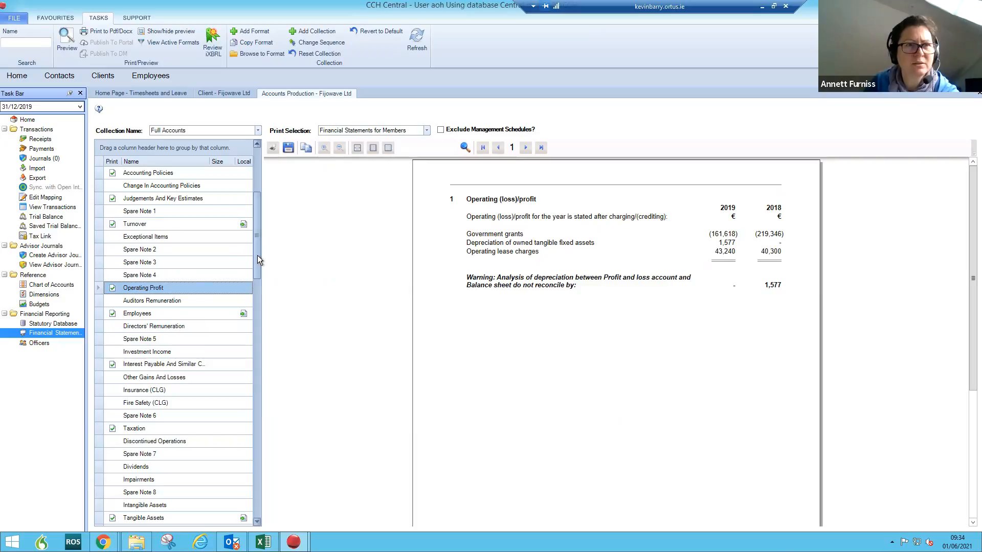
Open the transaction list for the period 31/12/2019 and review the nominal codes of the IT equipment and depreciation postings.
left_click_drag(257, 260, 253, 195)
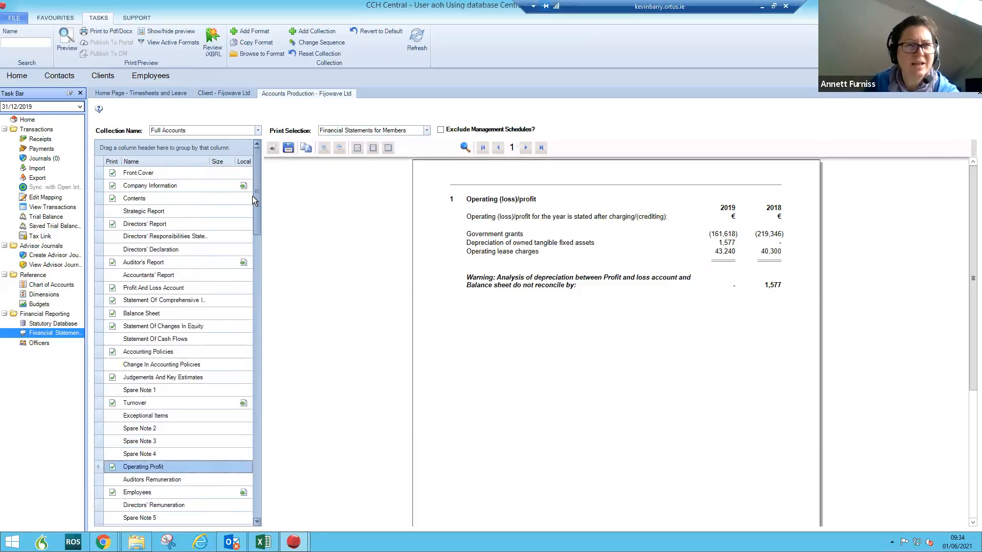
left_click_drag(263, 256, 263, 259)
left_click(36, 130)
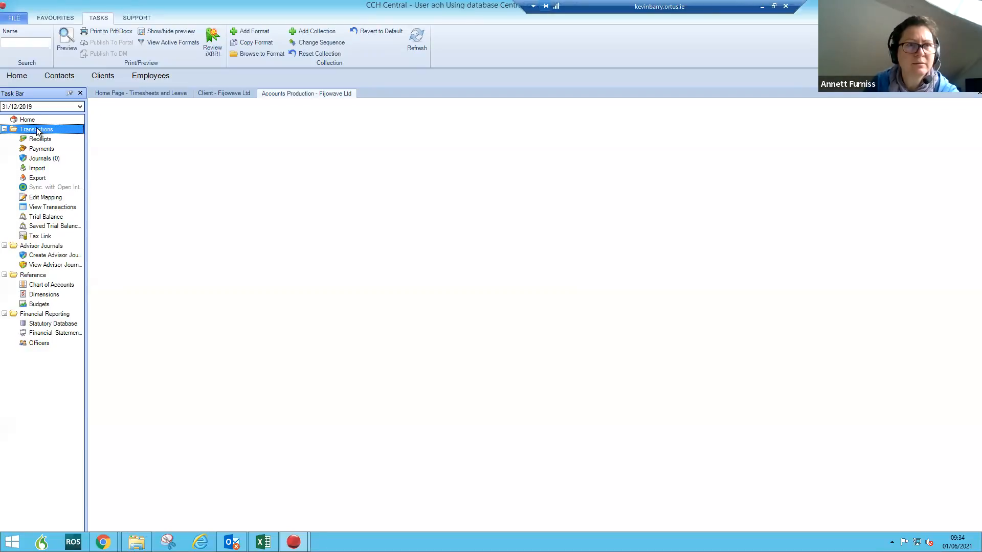
left_click(51, 207)
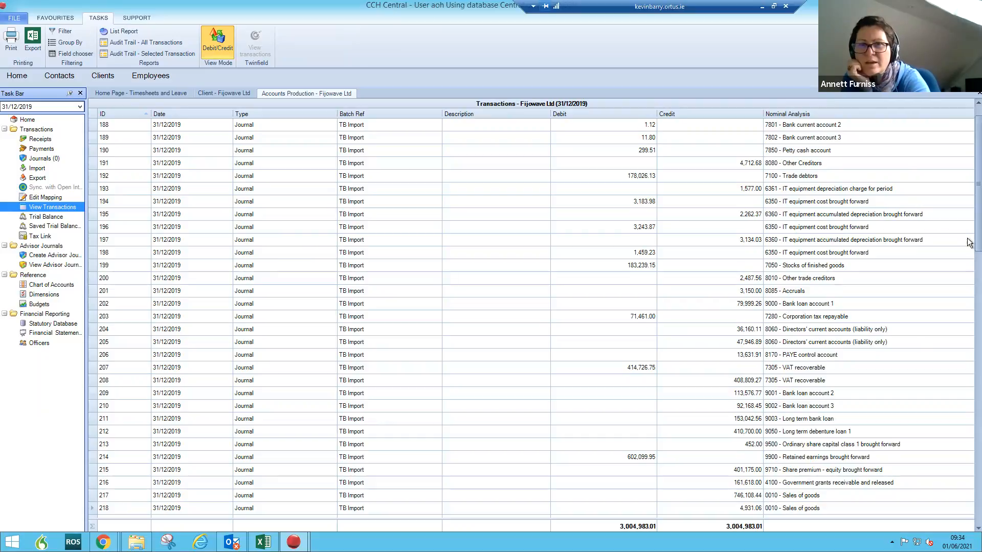
scroll(969, 245, "down", 1)
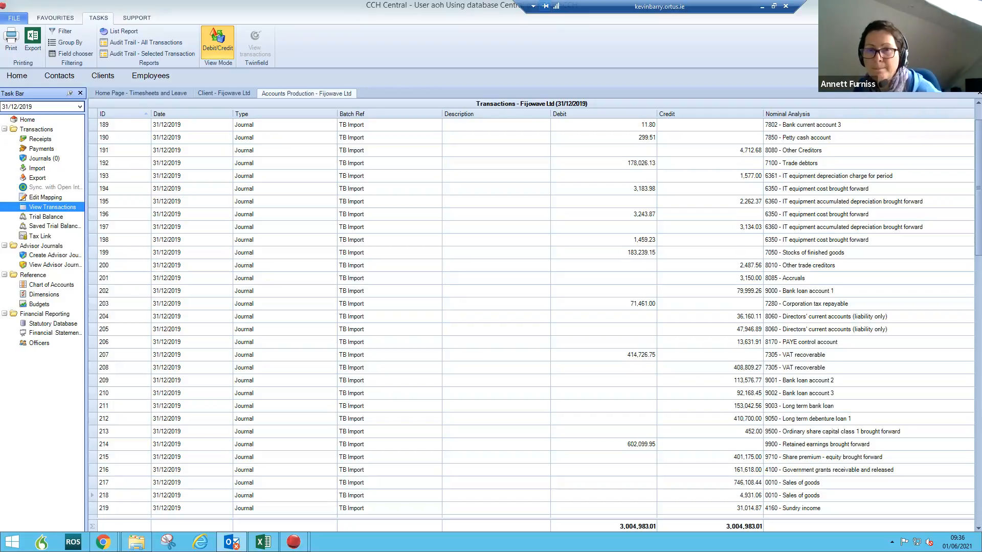
scroll(968, 297, "down", 3)
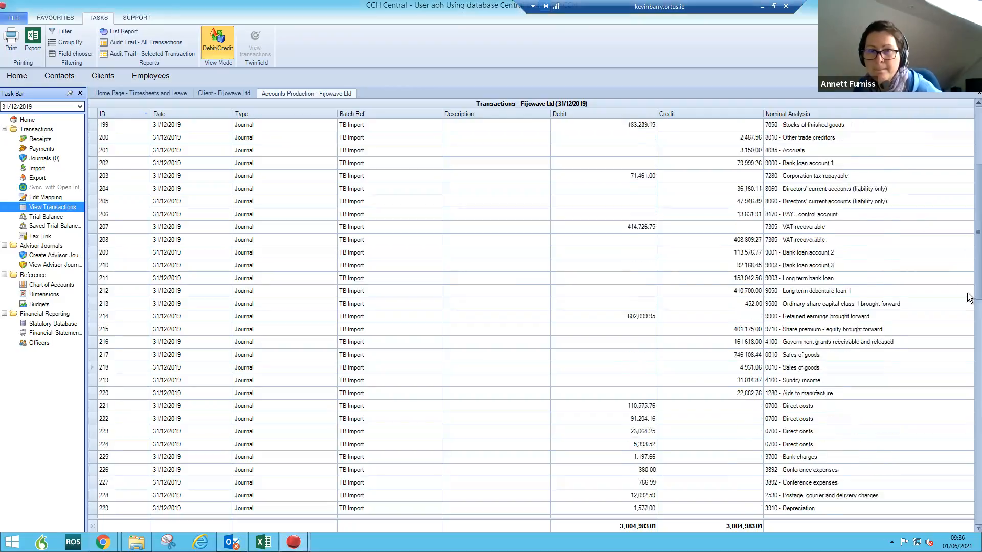
scroll(968, 297, "down", 1)
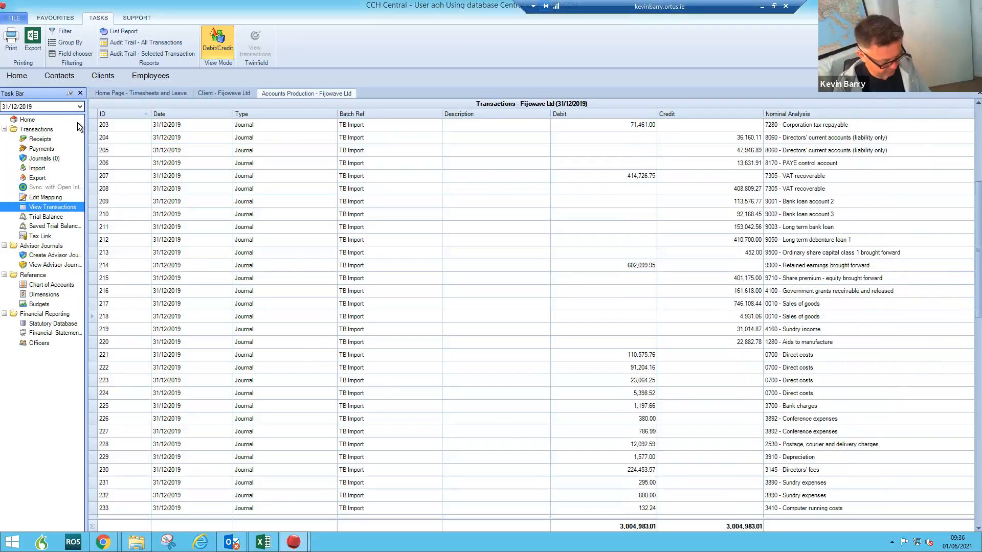
Switch to the 31/12/2018 period and locate the 3910 - Depreciation posting in its transactions.
left_click(69, 106)
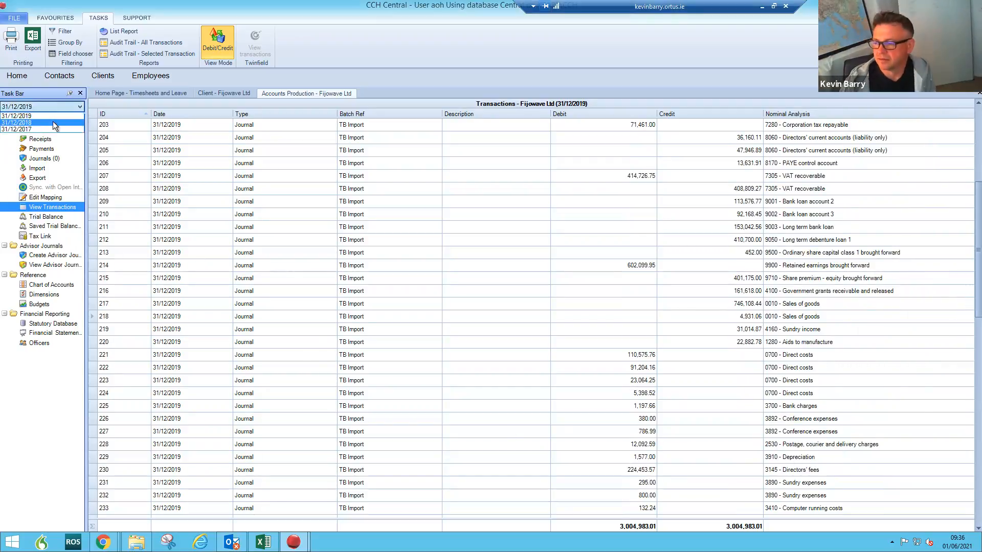
left_click(54, 123)
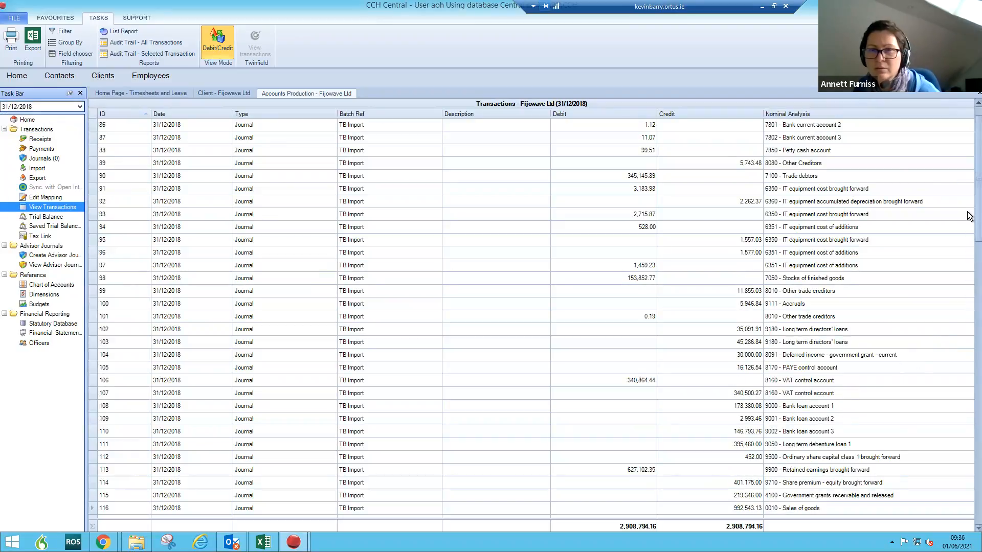
scroll(968, 215, "down", 4)
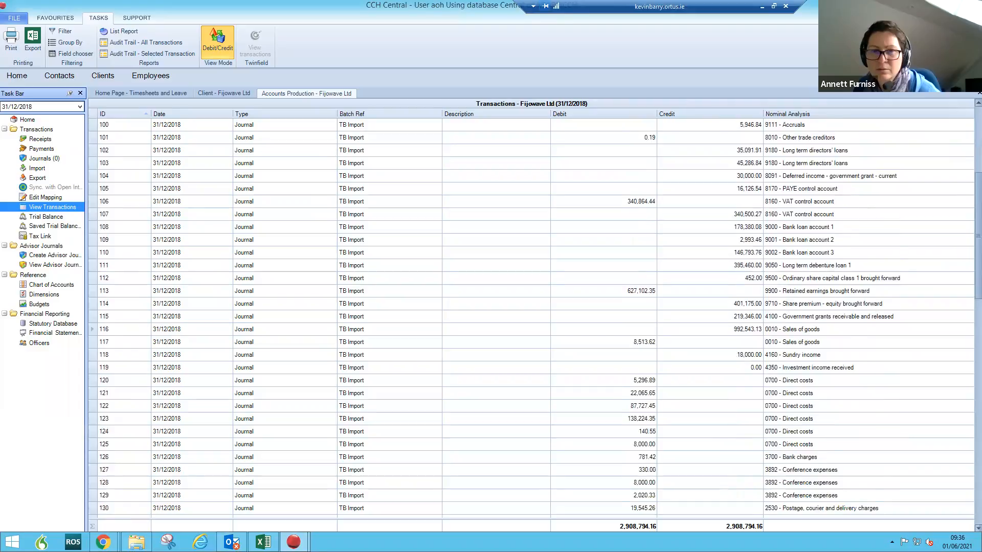
scroll(531, 317, "down", 1)
scroll(532, 317, "down", 4)
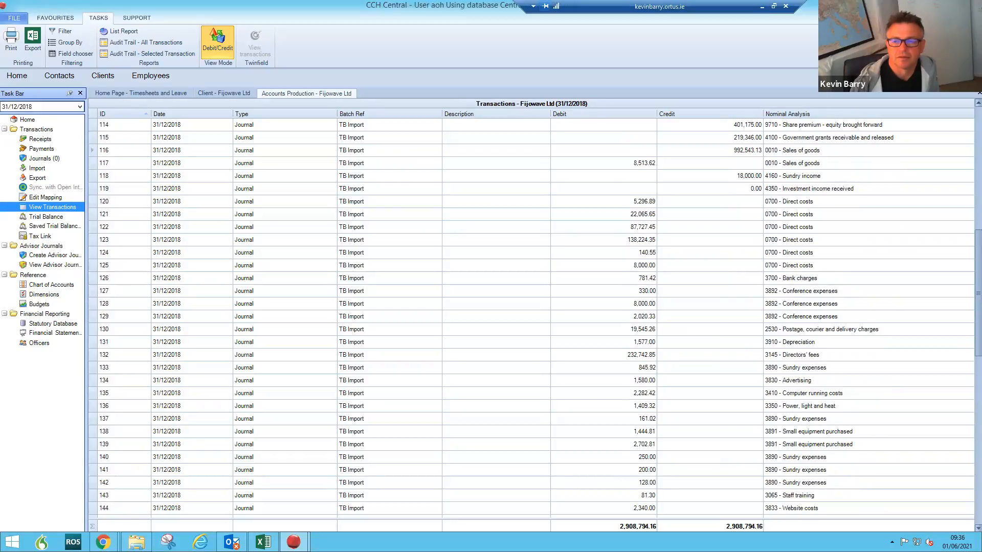
scroll(532, 317, "down", 4)
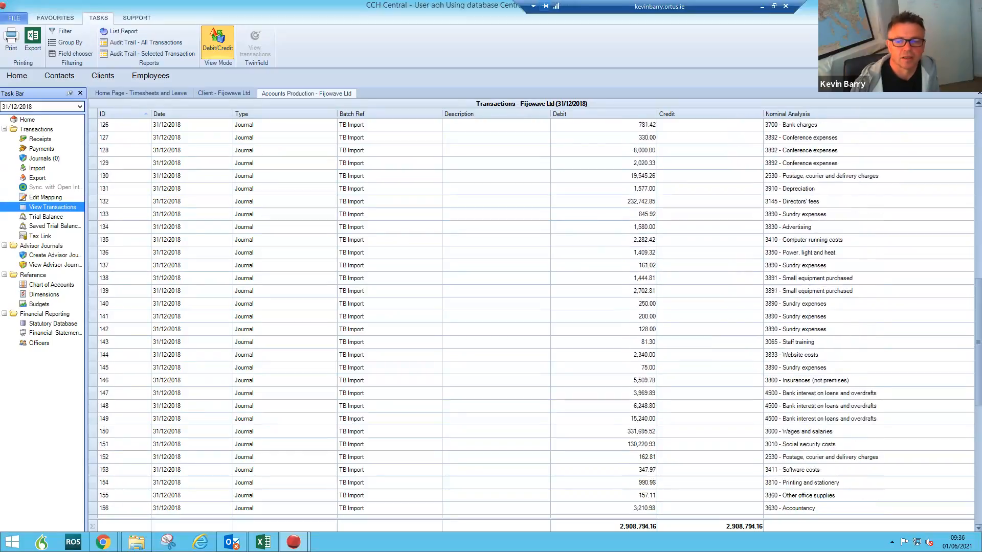
scroll(969, 440, "down", 5)
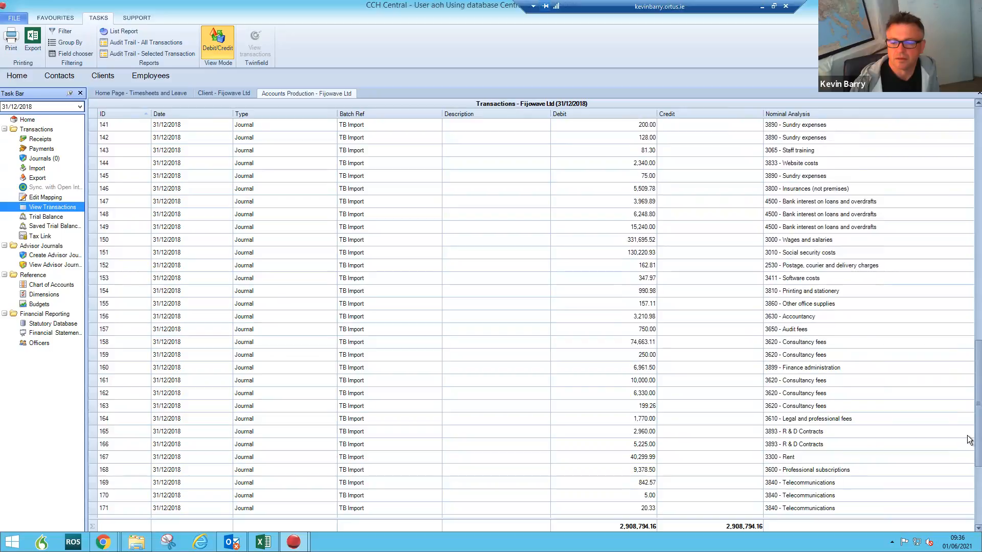
scroll(968, 461, "down", 4)
scroll(968, 493, "down", 1)
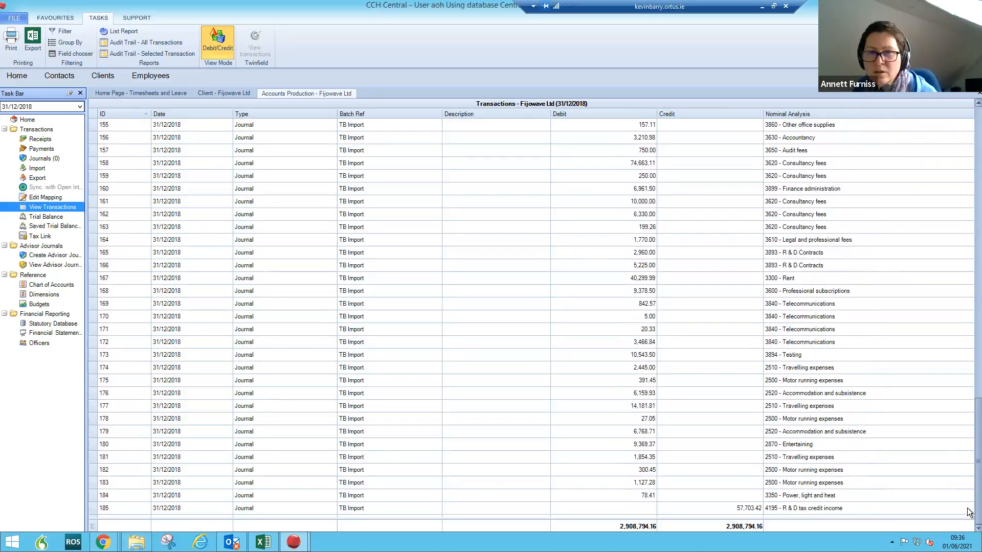
scroll(970, 419, "up", 7)
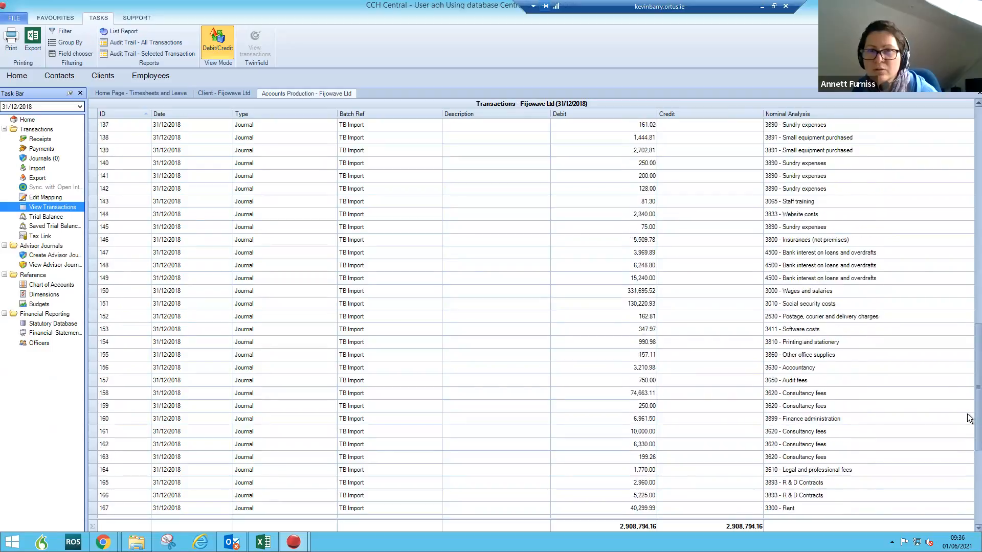
scroll(970, 404, "up", 2)
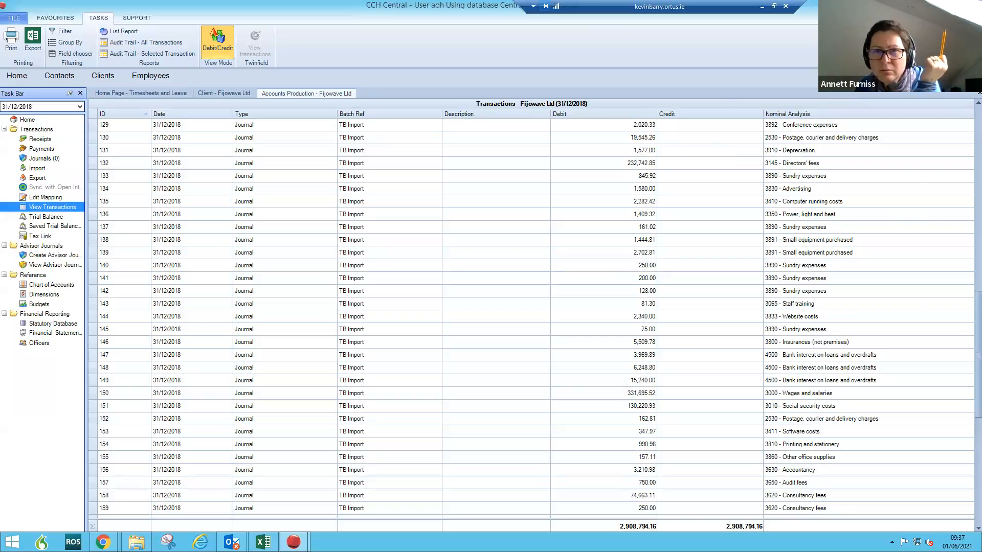
left_click(648, 150)
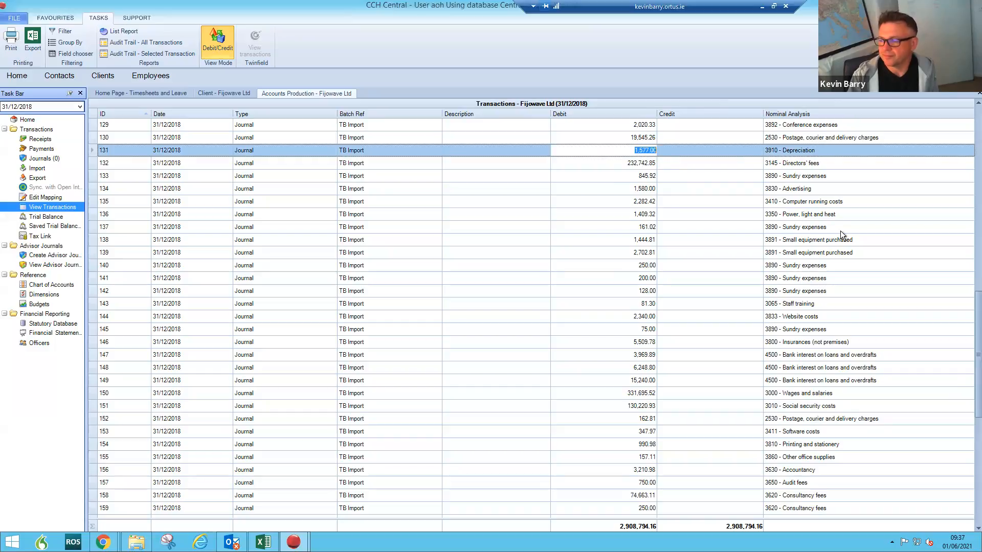
Change the nominal analysis of transaction 96, the 1,577.00 credit, to 6361 - IT equipment depreciation charge for period.
left_click_drag(969, 356, 968, 164)
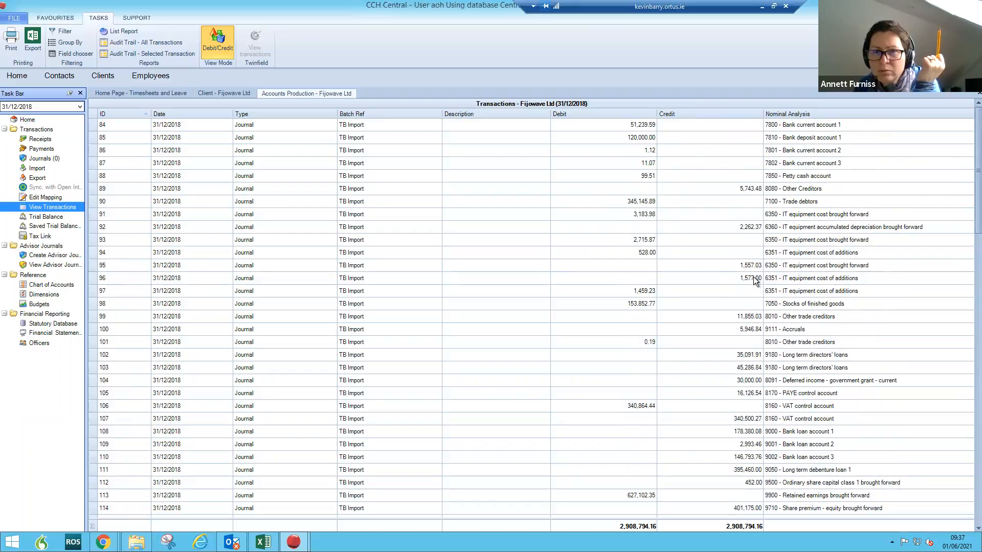
left_click(803, 280)
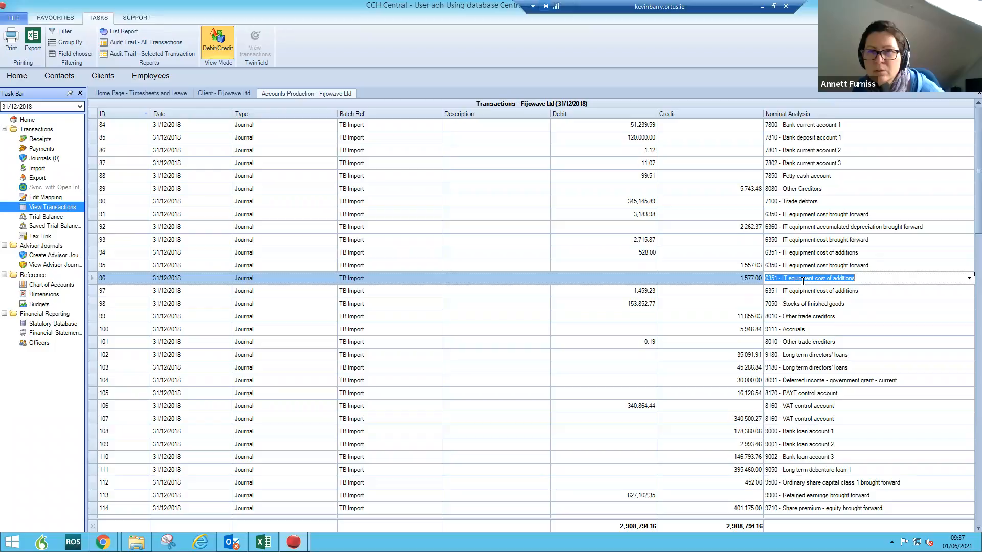
type("6361")
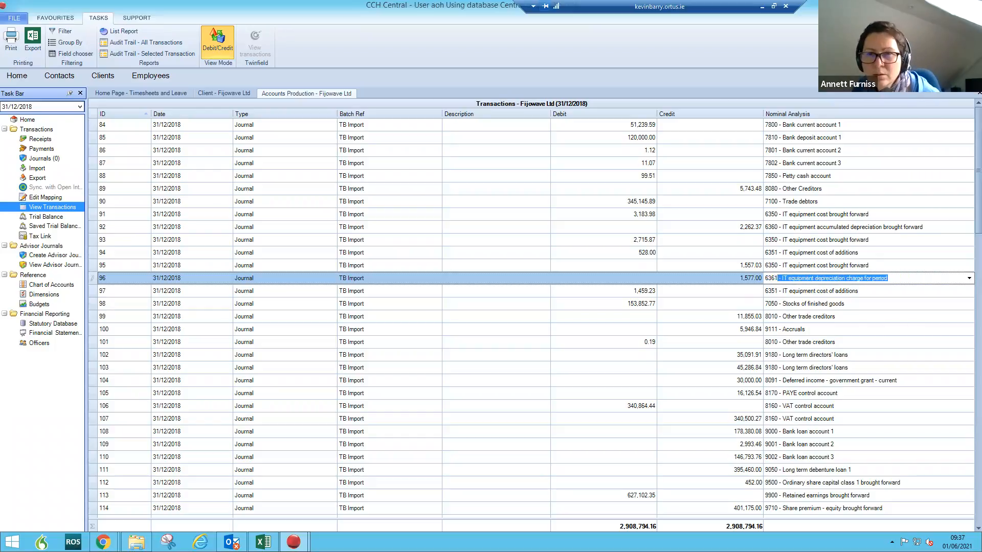
left_click(788, 293)
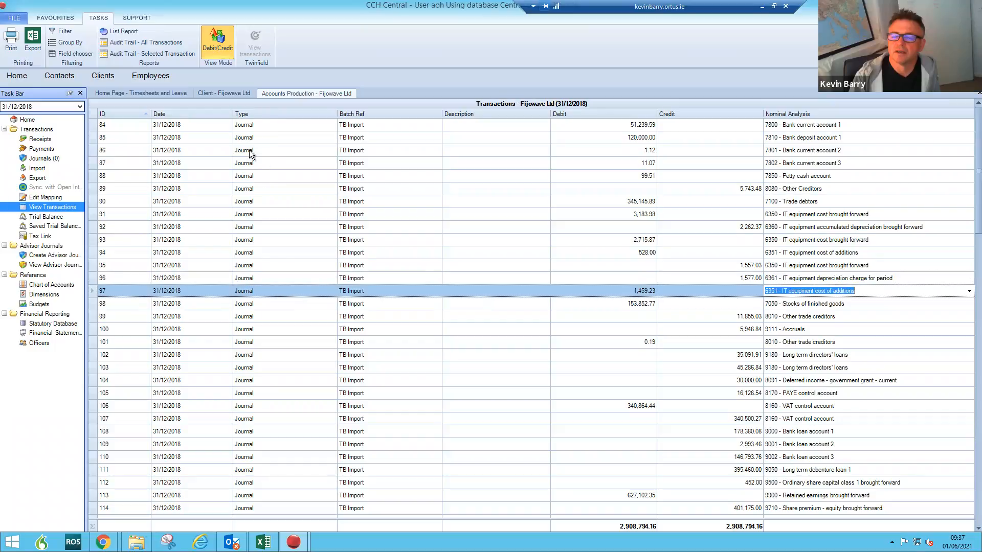
Return to the 31/12/2019 period and open its financial statements.
left_click(61, 107)
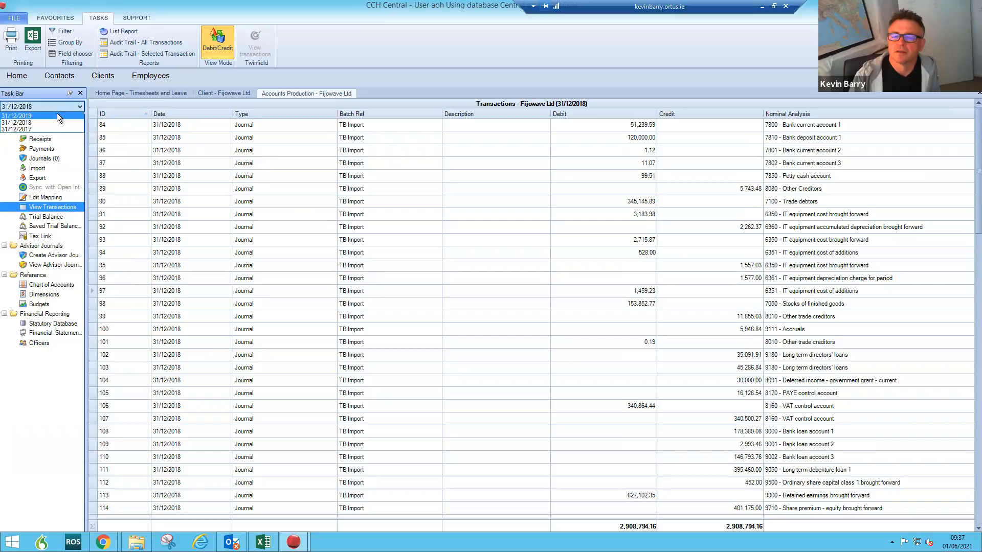
left_click(57, 115)
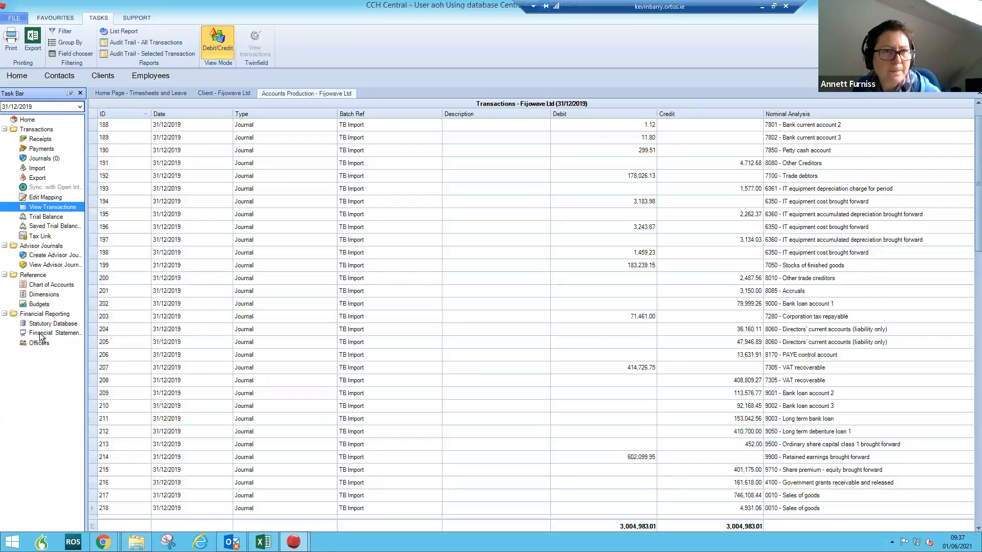
left_click(42, 333)
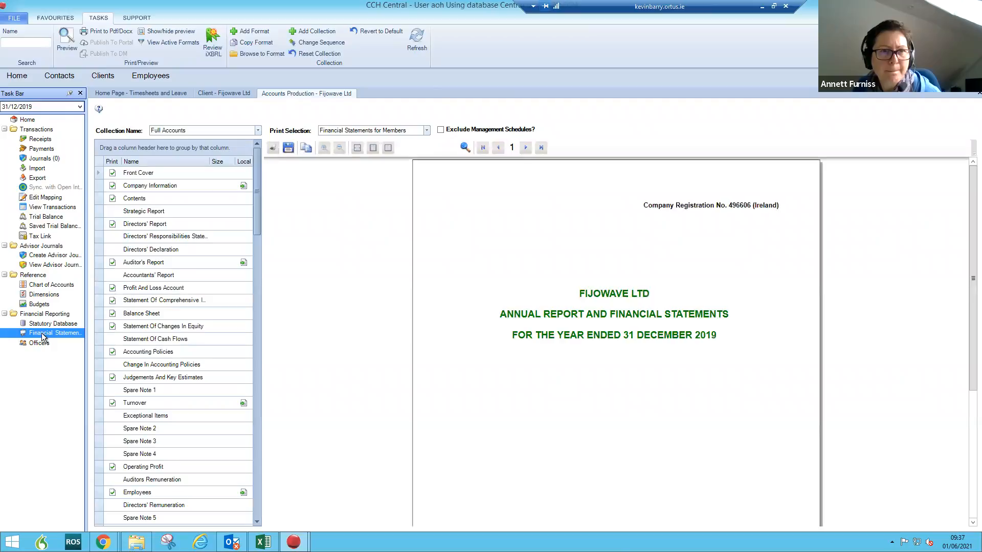
Preview the Profit And Loss Account, the Statement Of Comprehensive Income and the Operating Profit note.
left_click(146, 289)
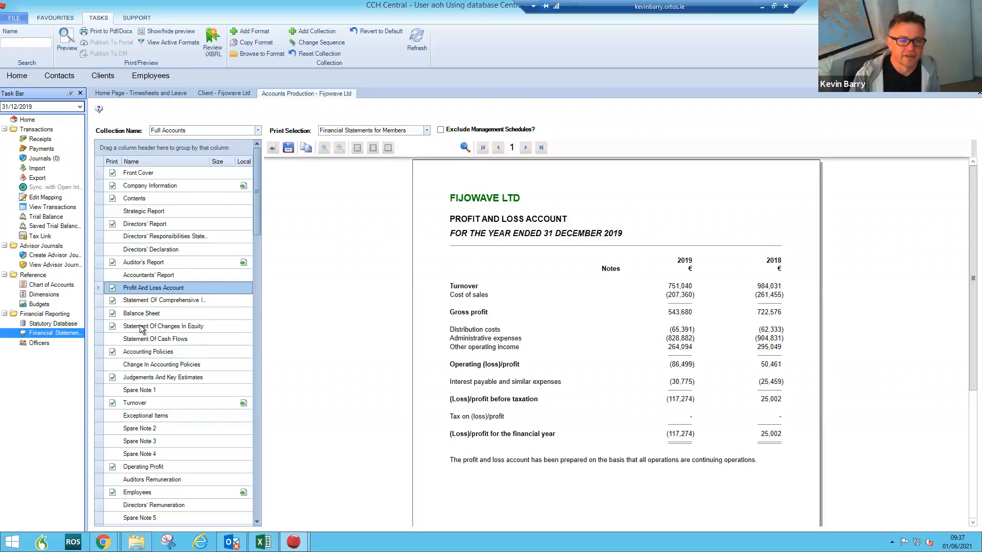
left_click(144, 303)
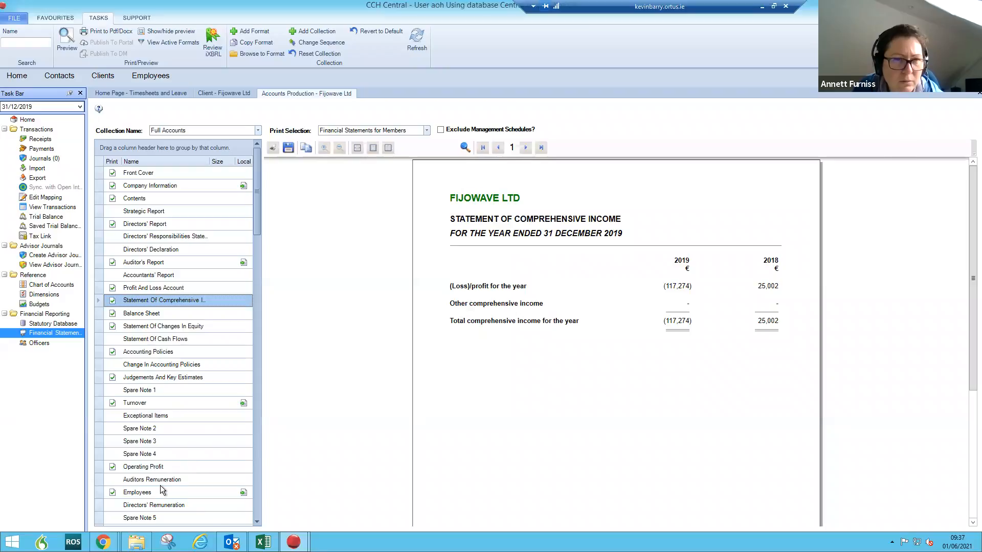
left_click(149, 471)
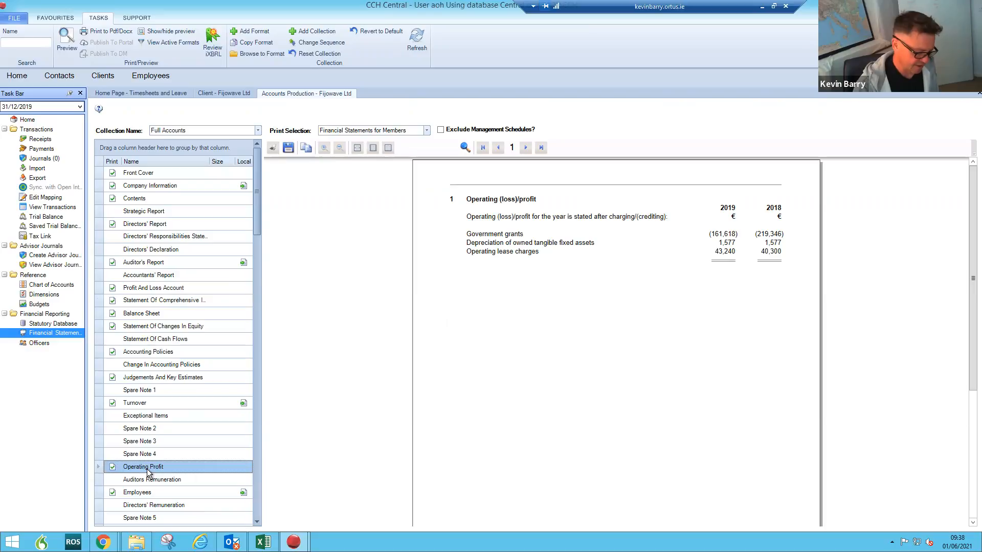
Exclude the Financial Instruments note from print.
left_click(255, 522)
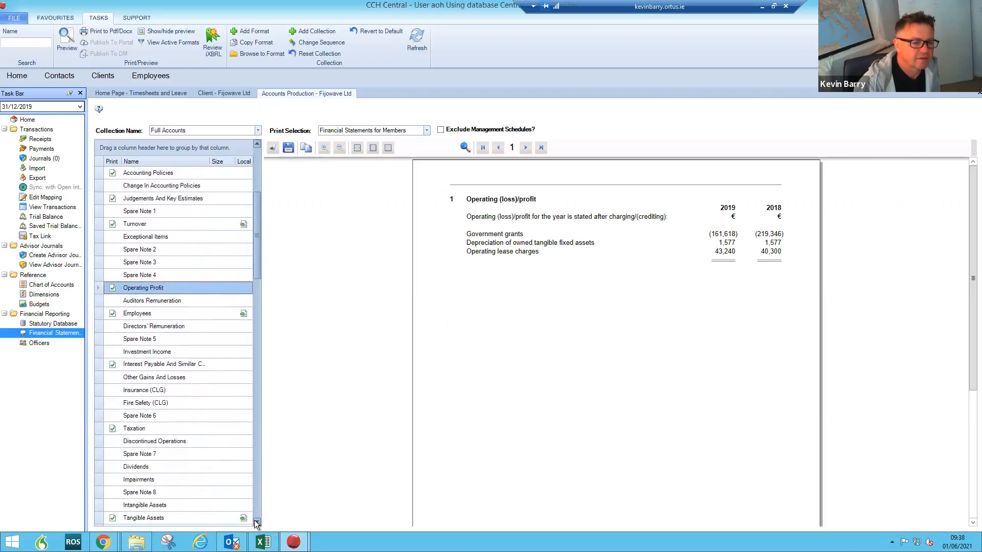
left_click(255, 522)
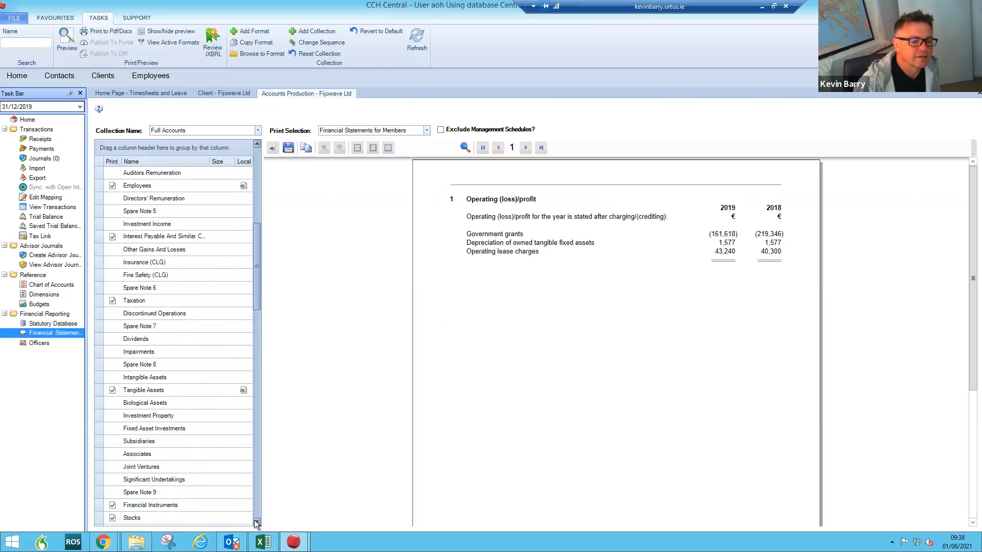
right_click(155, 379)
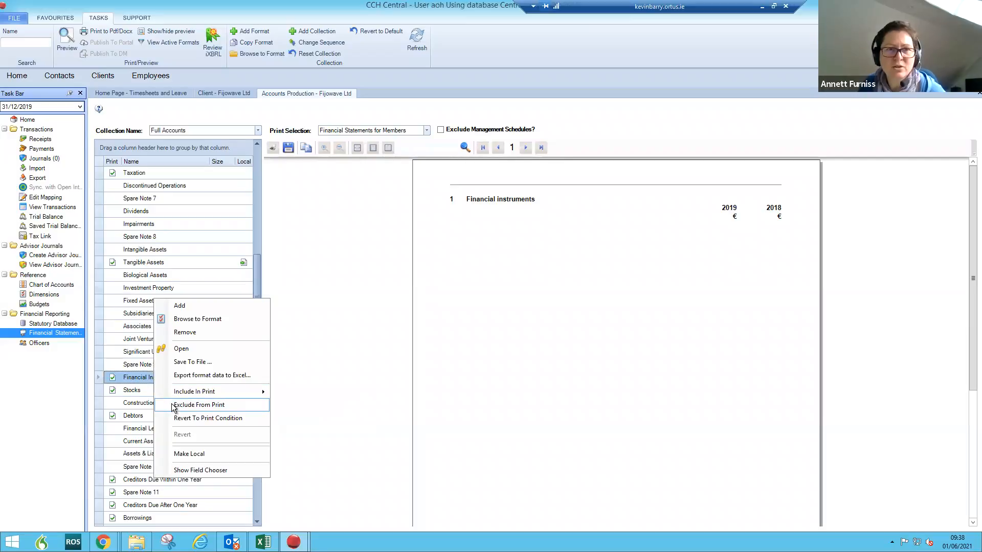
left_click(173, 406)
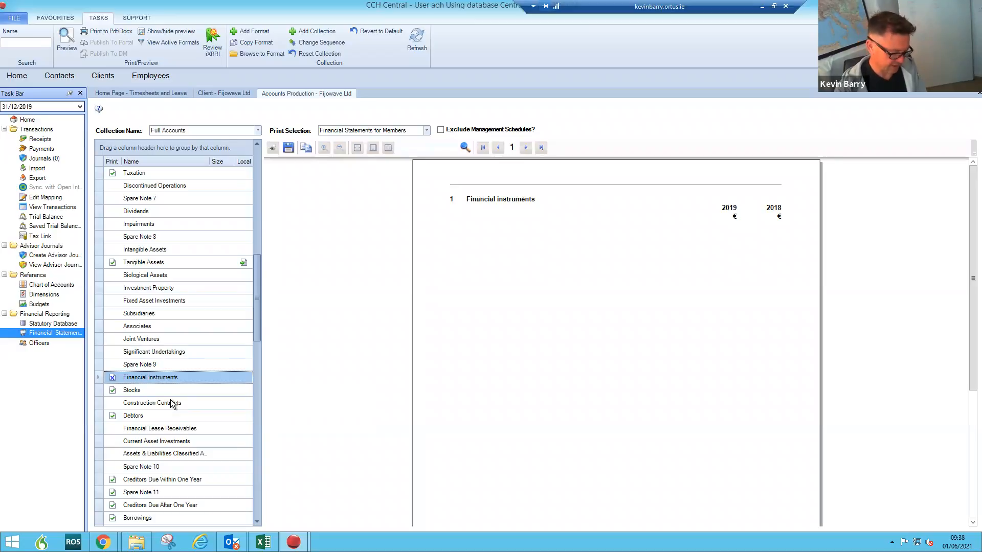
Preview the Taxation note and open the Reconciliation of tax charge under Profit and Loss Account Notes in the statutory database.
mouse_move(256, 323)
left_mouse_down()
mouse_move(257, 358)
mouse_move(257, 310)
left_mouse_up()
left_click(156, 236)
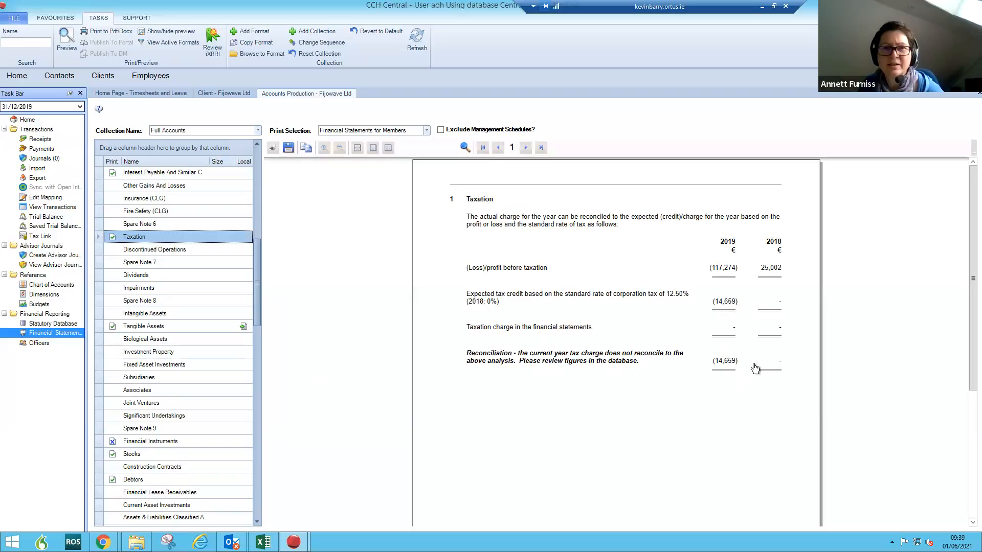
left_click(53, 324)
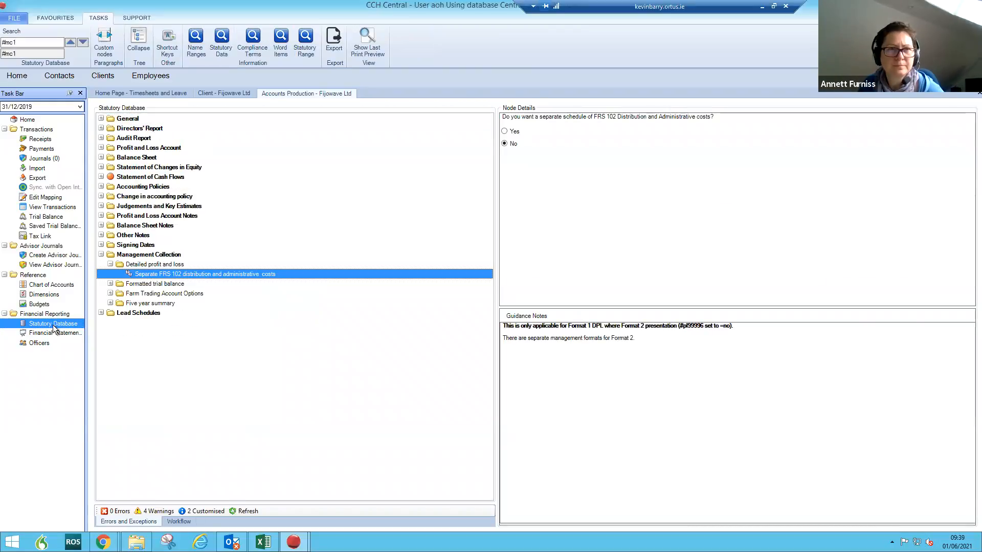
left_click(101, 216)
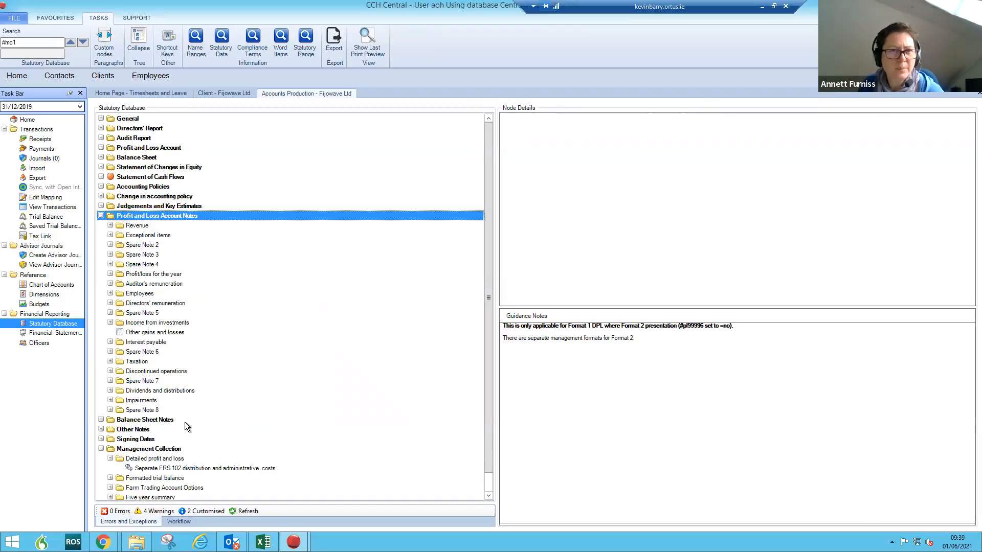
left_click(109, 361)
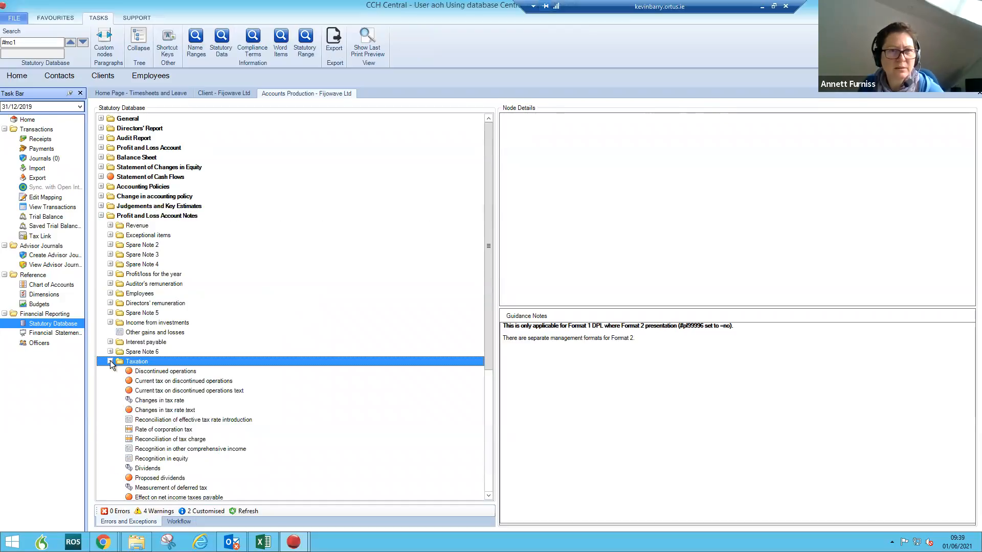
left_click(158, 430)
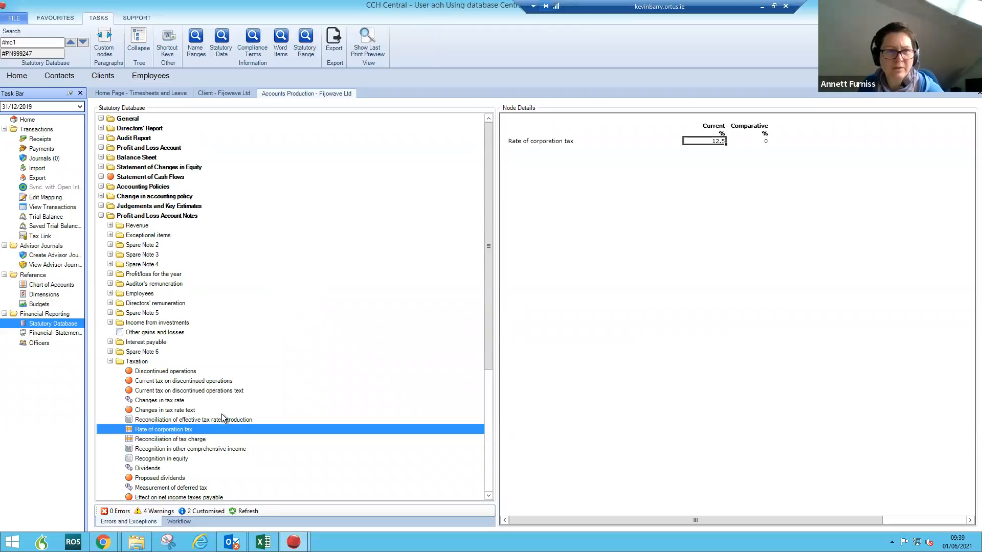
left_click(177, 441)
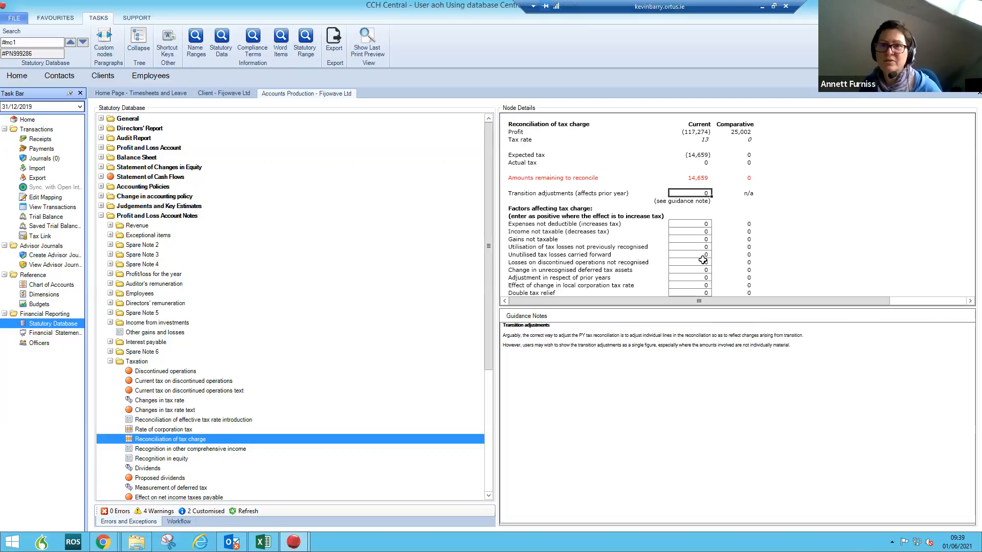
Enter 1577 as the current-year figure for depreciation on assets not qualifying for tax allowances.
scroll(695, 242, "down", 10)
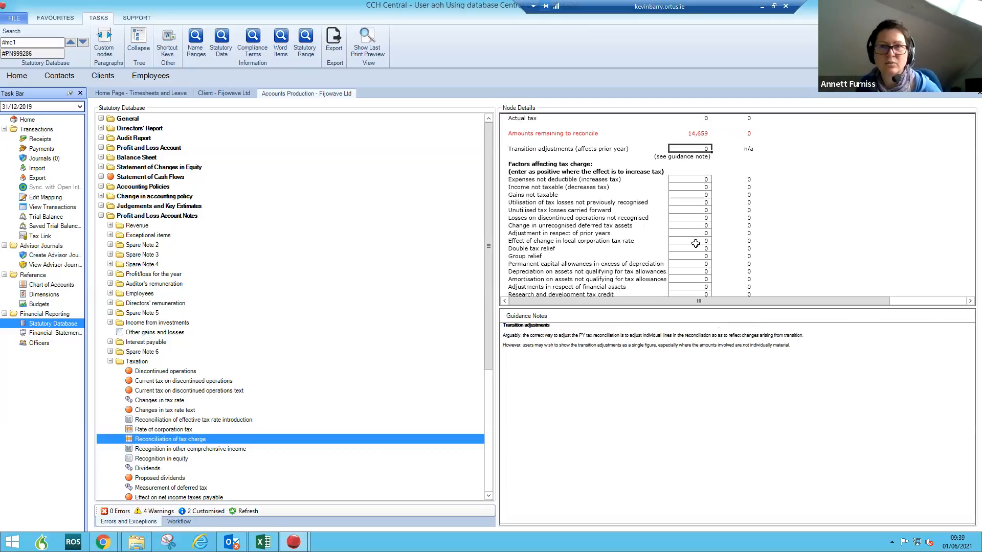
scroll(694, 248, "up", 4)
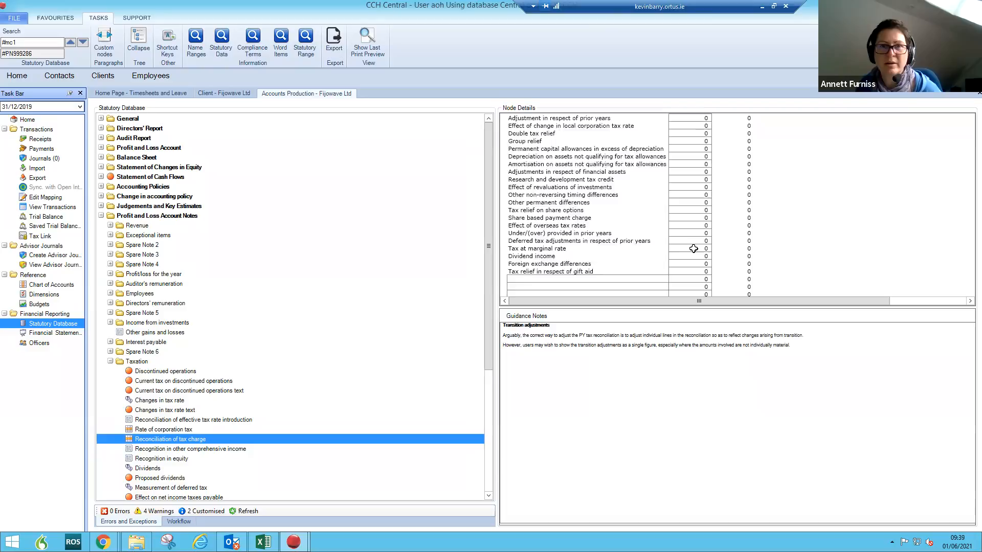
scroll(690, 247, "down", 3)
left_click(547, 258)
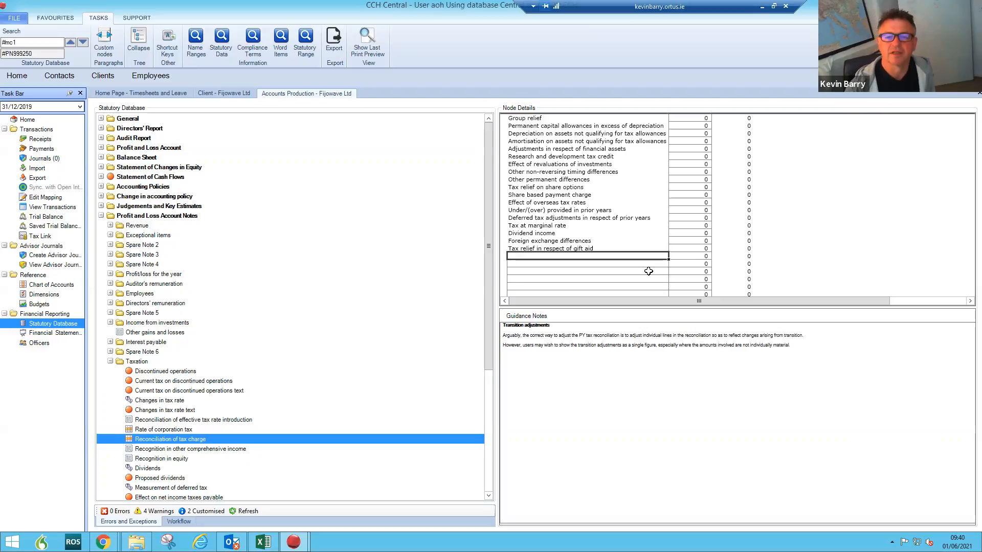
scroll(649, 271, "up", 1)
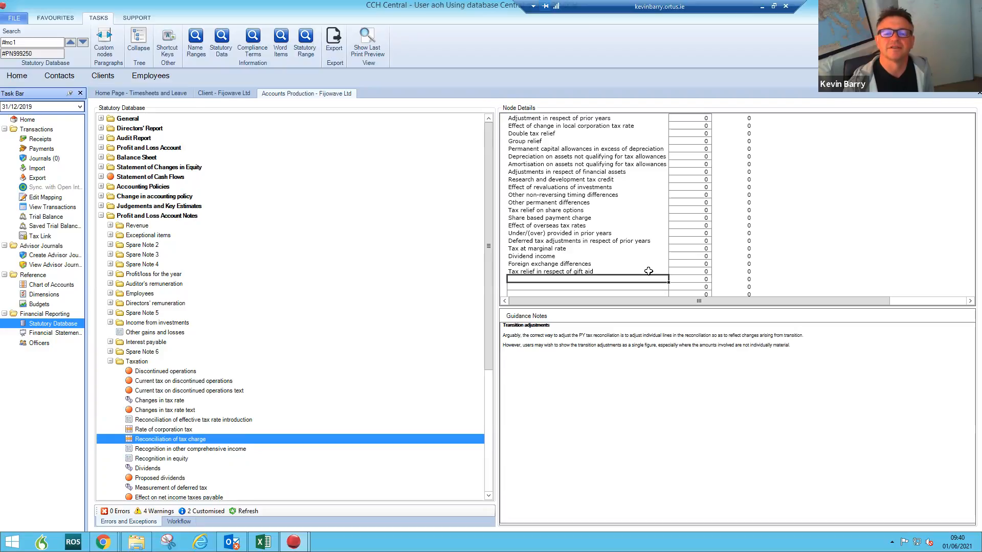
scroll(648, 271, "up", 1)
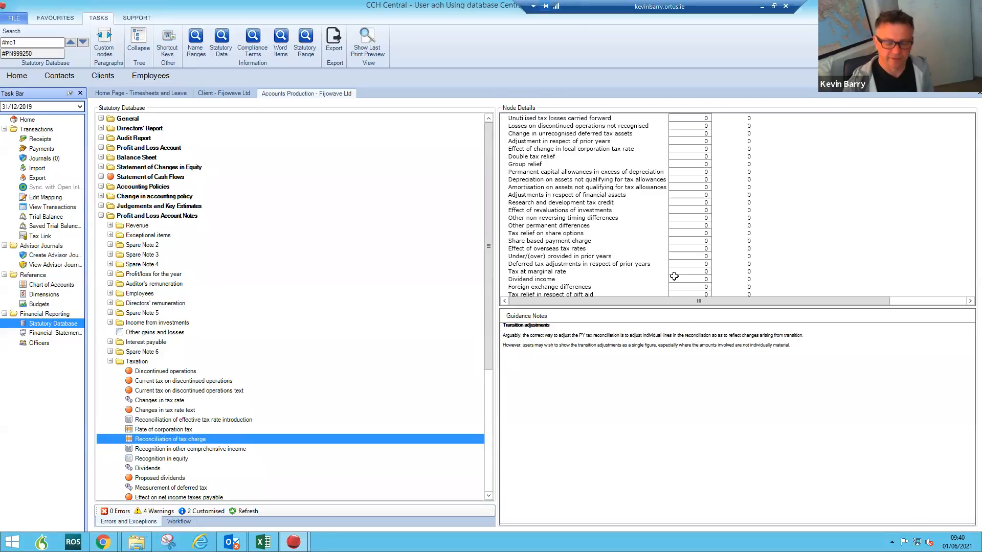
left_click(675, 180)
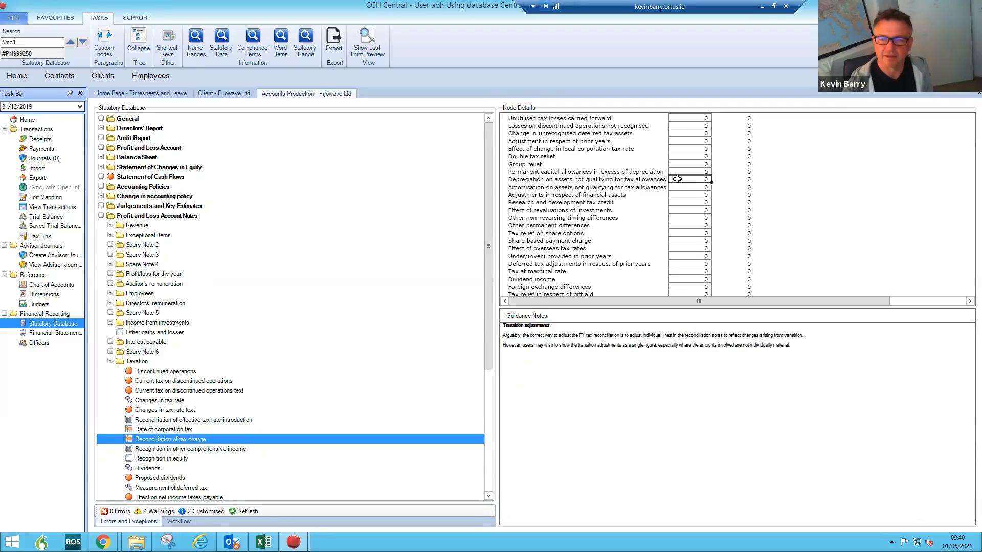
type("1577")
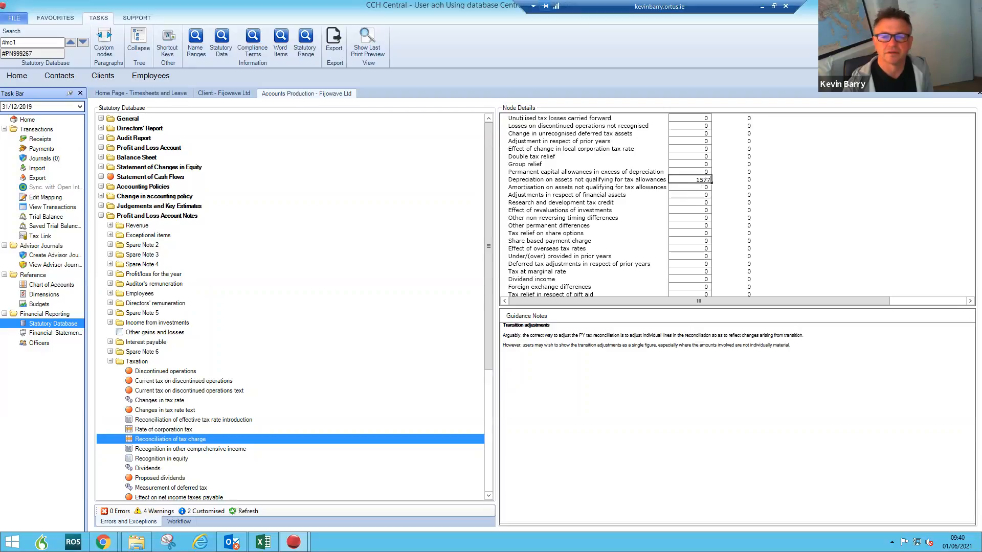
left_click(685, 187)
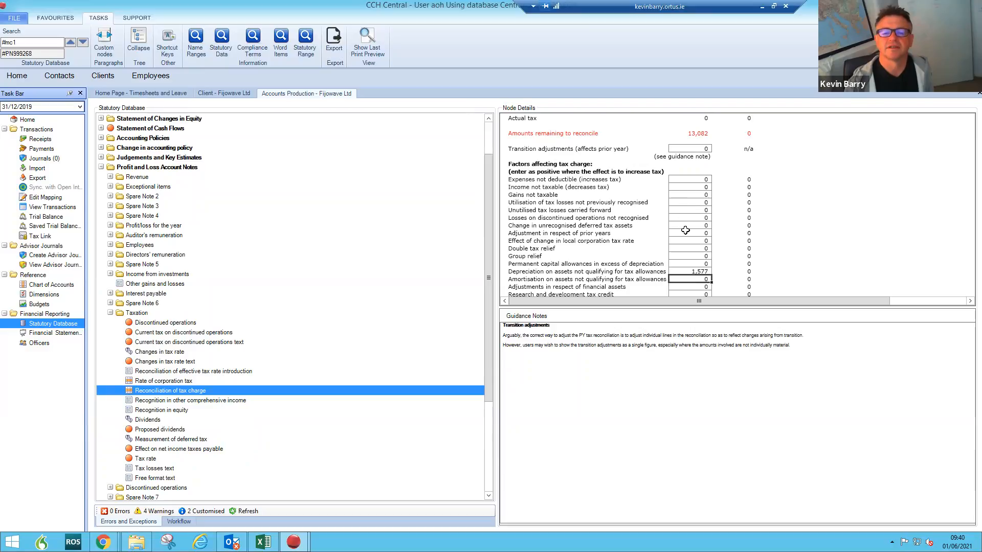
Add a custom factor named "Losses coming forward" in the first blank row of the tax charge reconciliation.
scroll(686, 256, "down", 1)
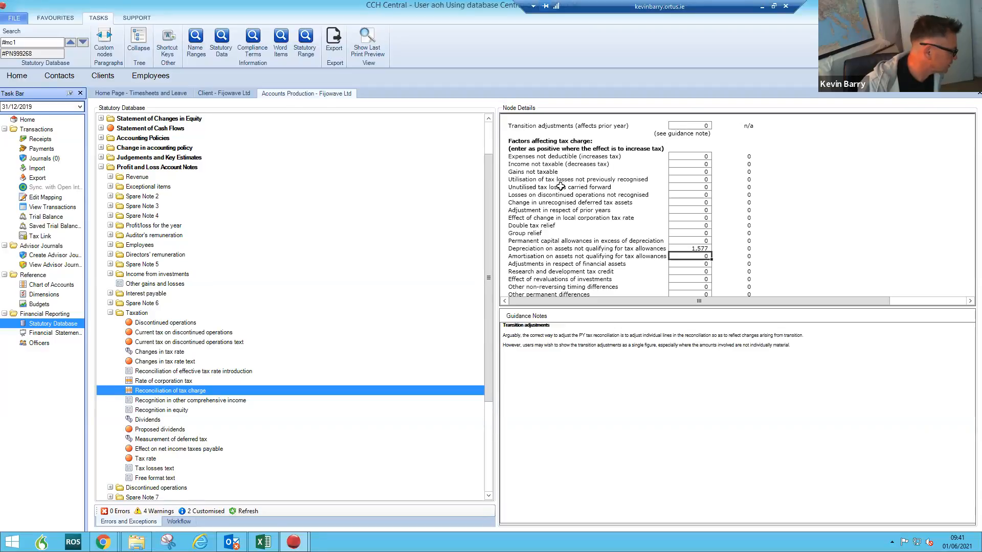
scroll(600, 231, "down", 1)
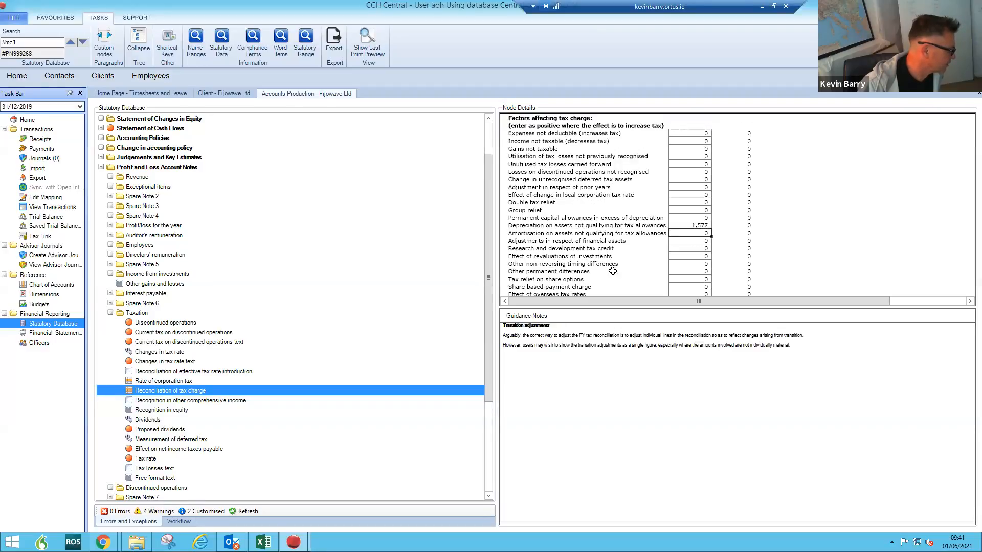
scroll(609, 283, "down", 1)
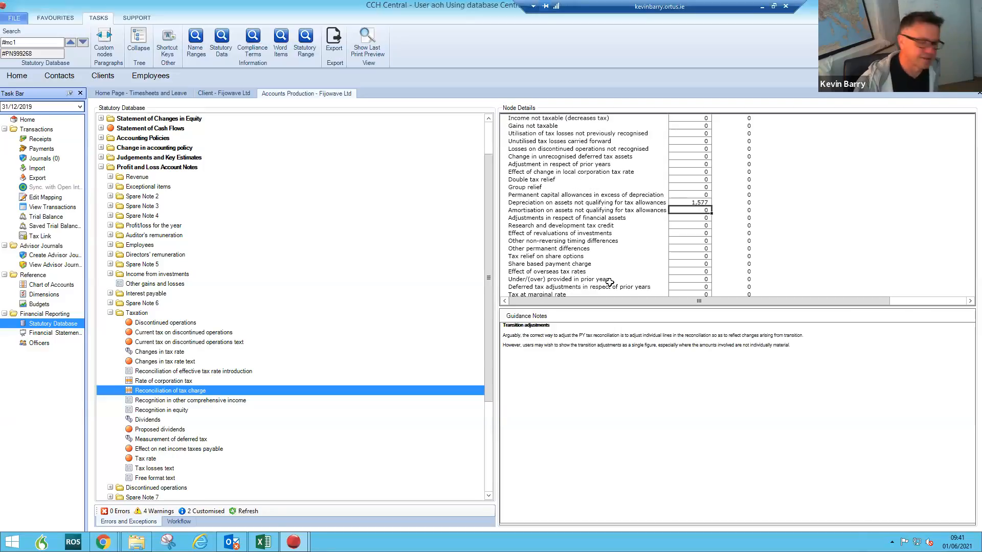
scroll(609, 283, "down", 1)
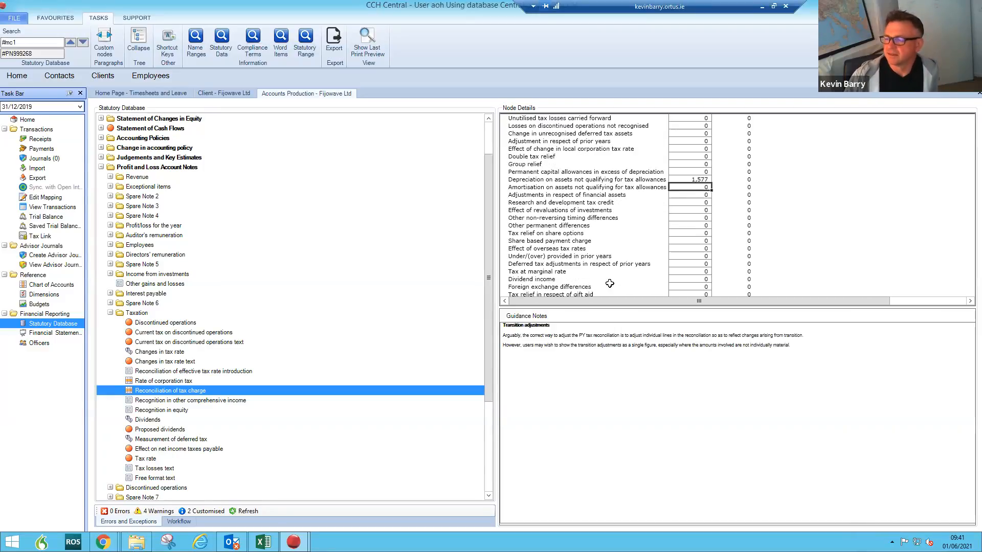
scroll(610, 283, "down", 1)
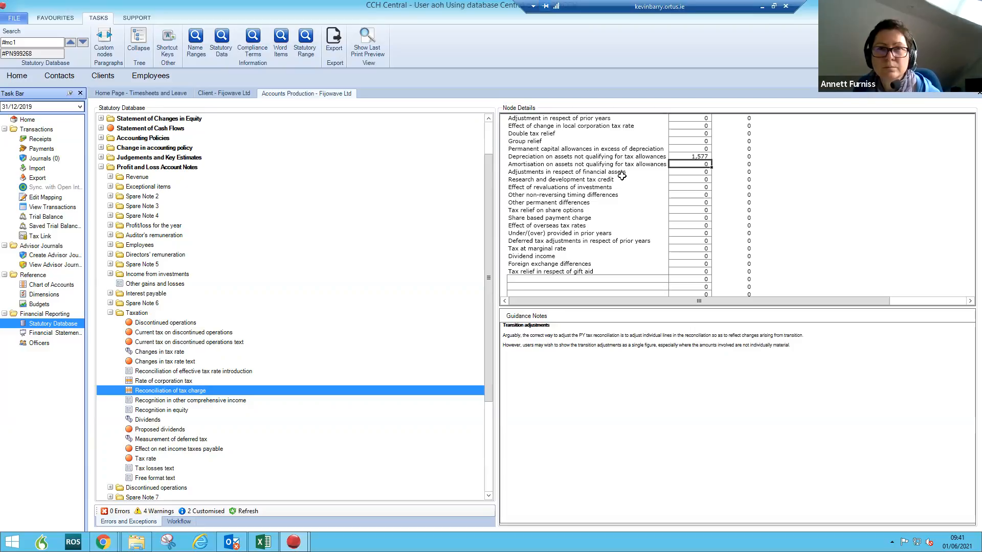
left_click(590, 279)
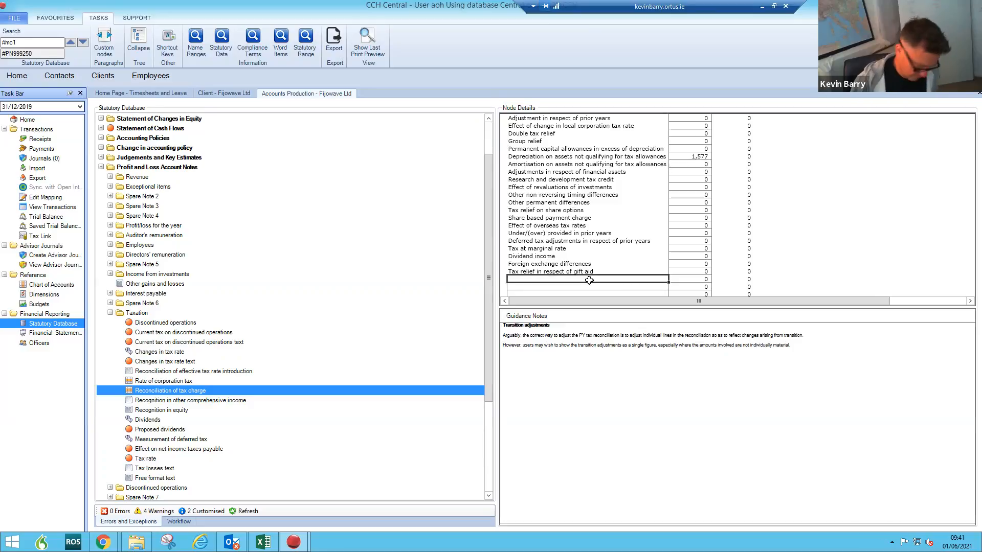
type("Losse")
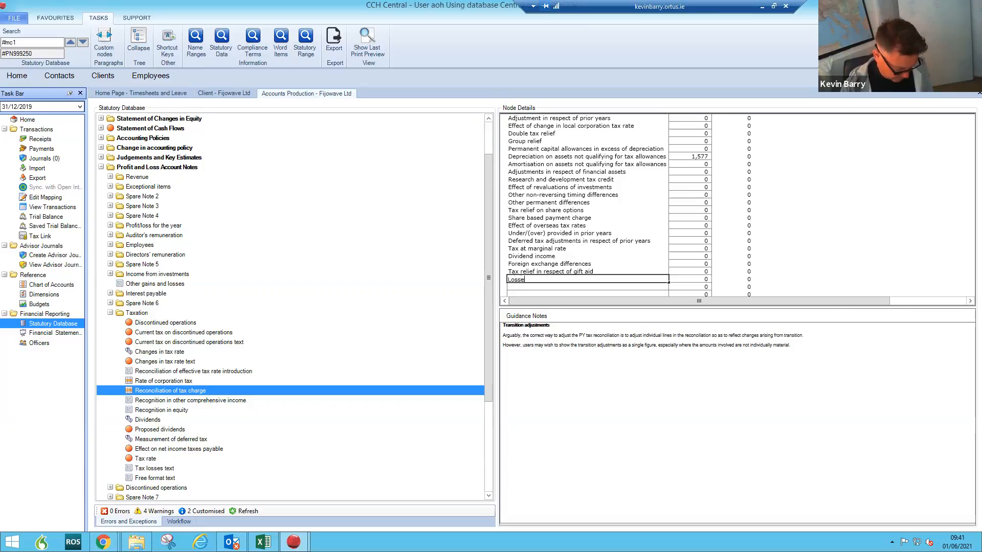
type("s comi")
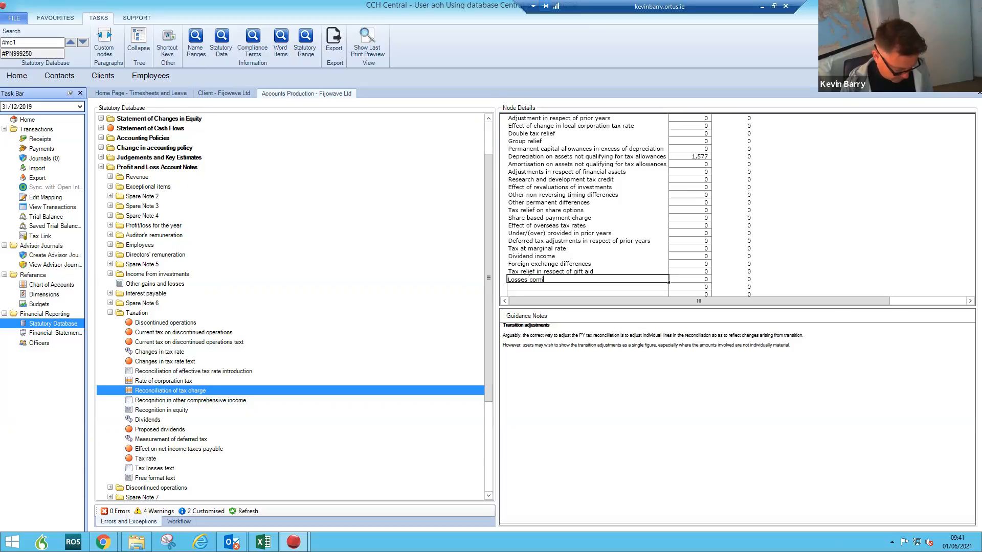
type("ng forward")
Set the current-year amount of the Losses coming forward line to 13082.
key("Tab")
type("905")
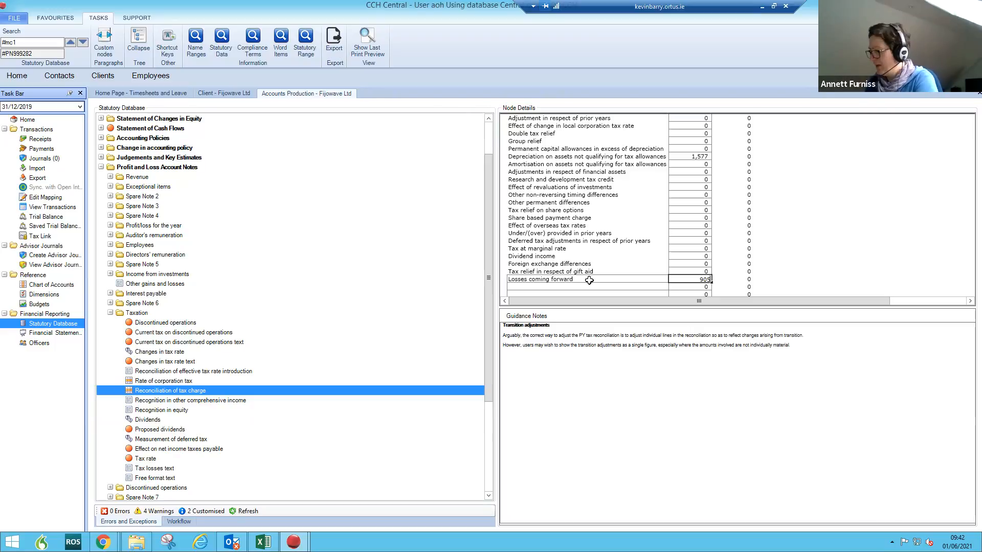
key("BackSpace")
key("BackSpace")
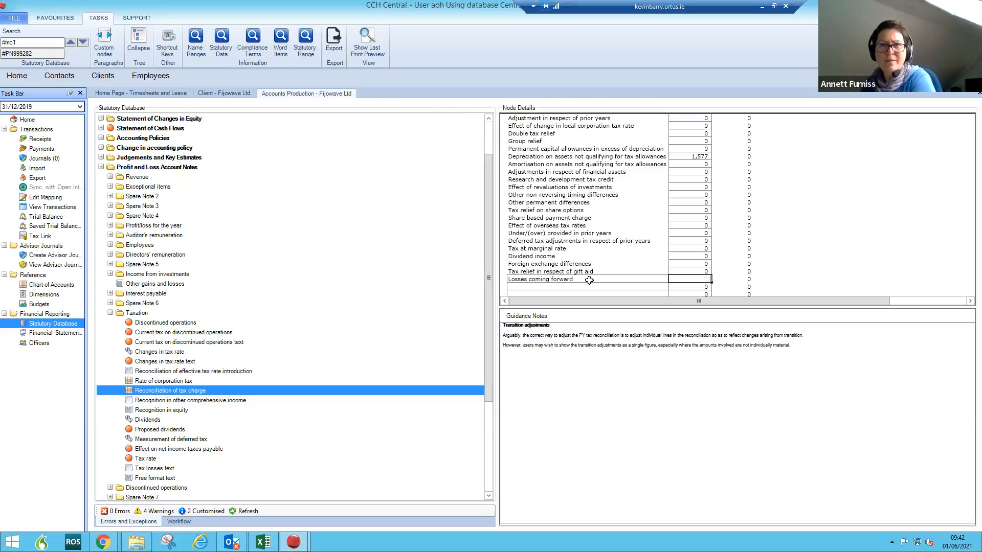
scroll(589, 280, "up", 7)
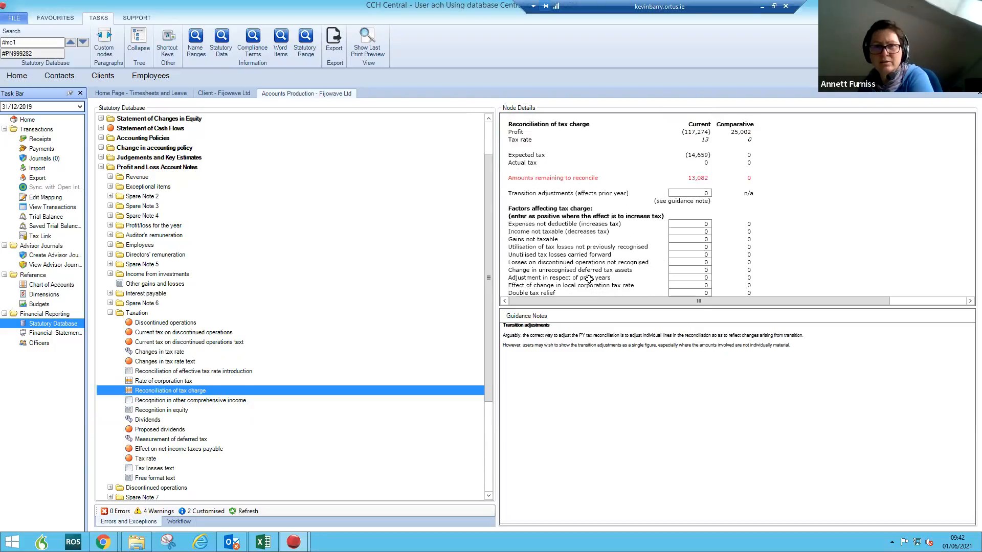
scroll(590, 279, "down", 6)
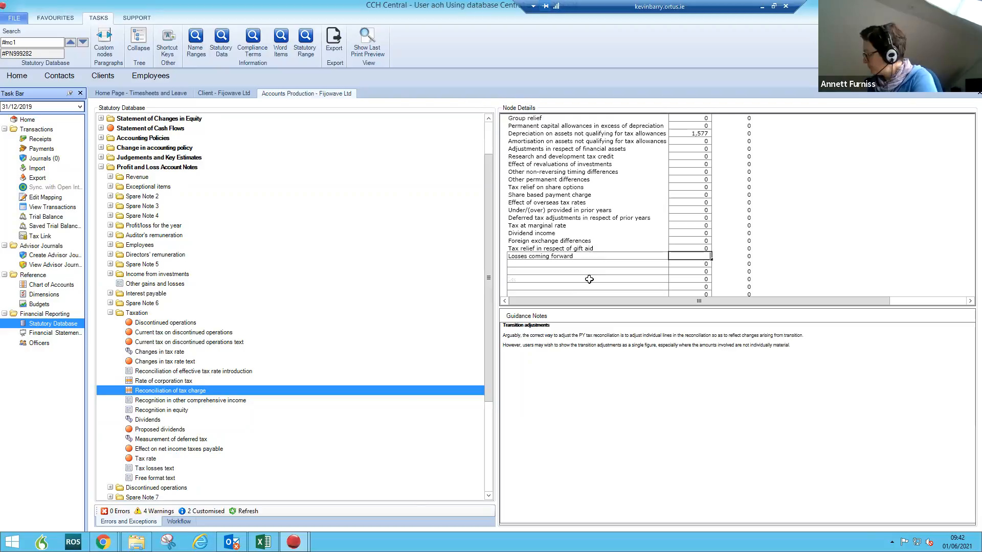
type("13082")
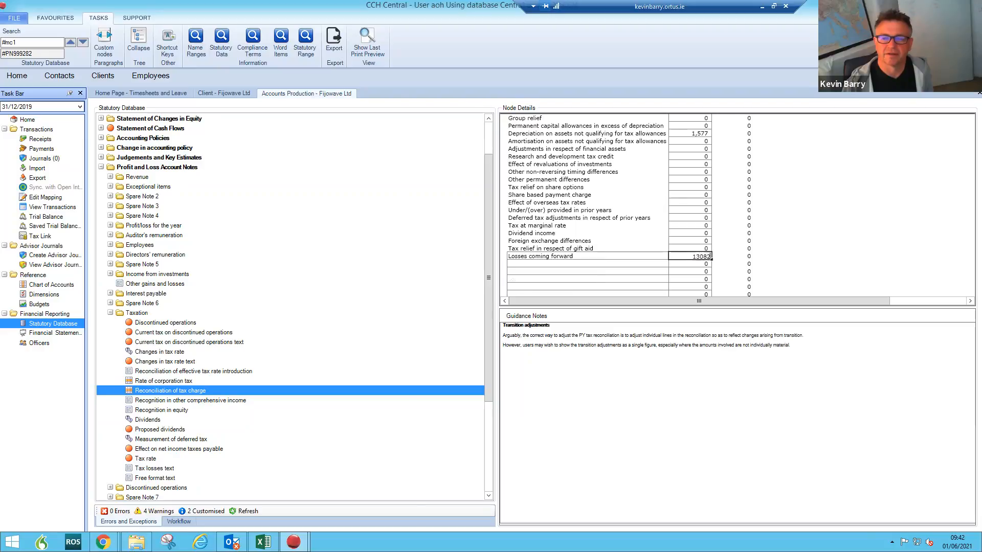
left_click(688, 235)
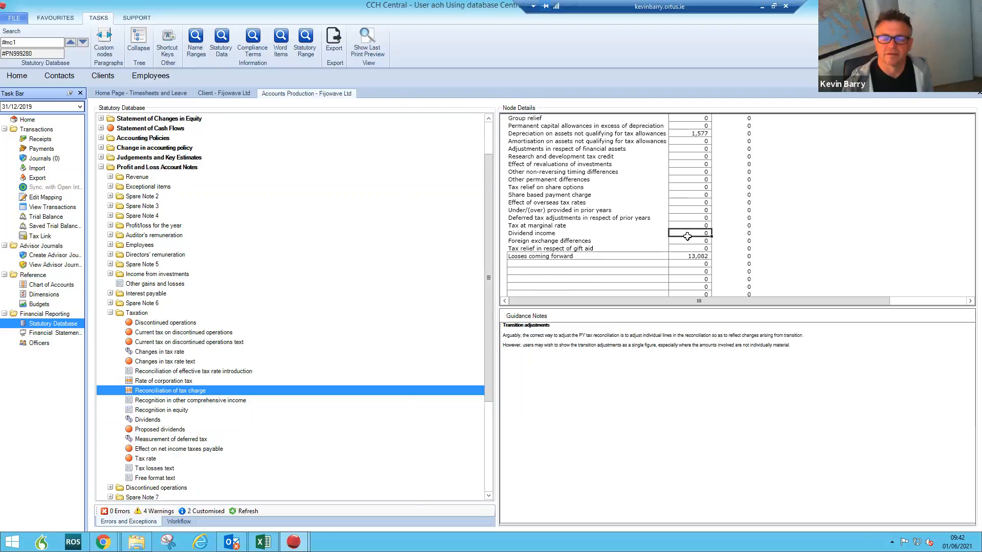
Reset the current-year depreciation on assets not qualifying for tax allowances to 0 and check the amount remaining to reconcile.
scroll(686, 236, "up", 1)
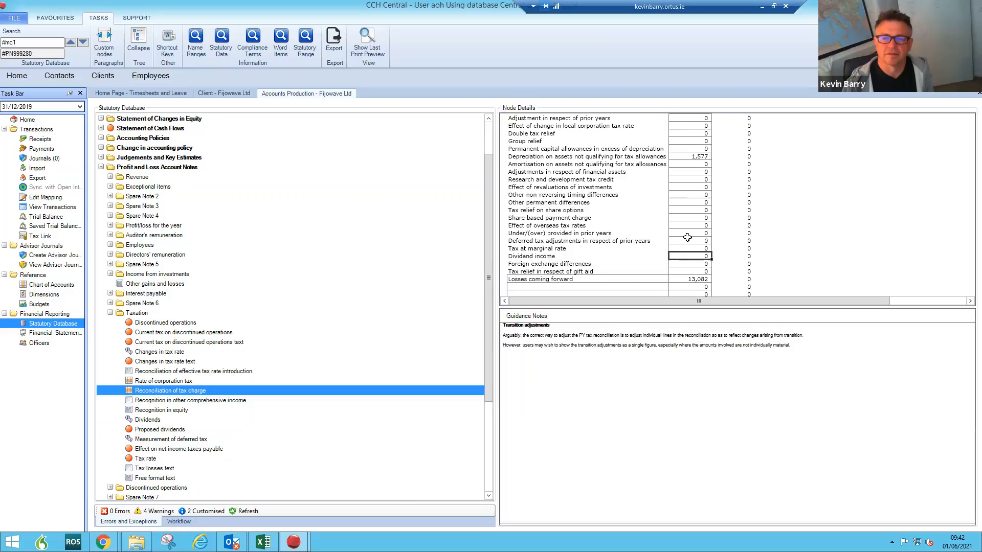
left_click(680, 156)
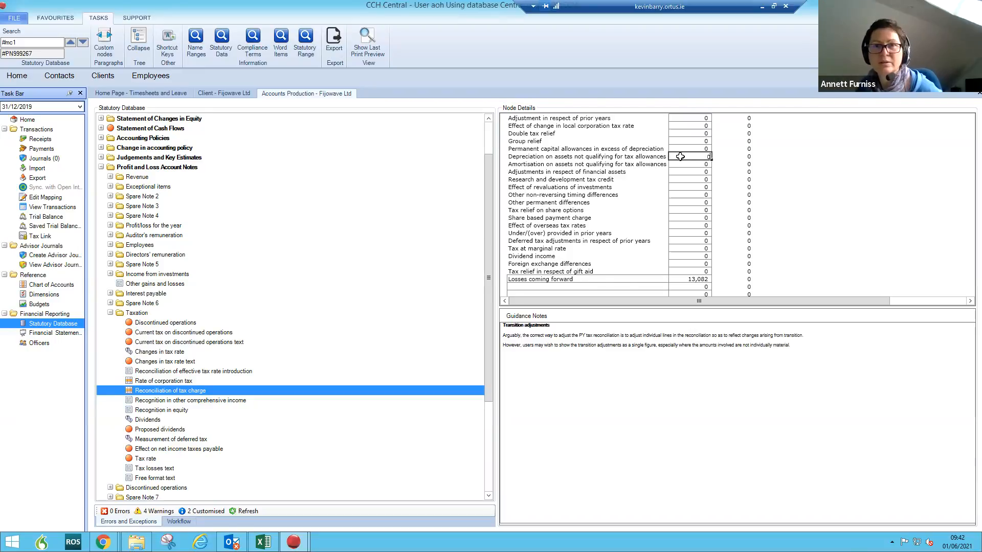
scroll(680, 156, "up", 7)
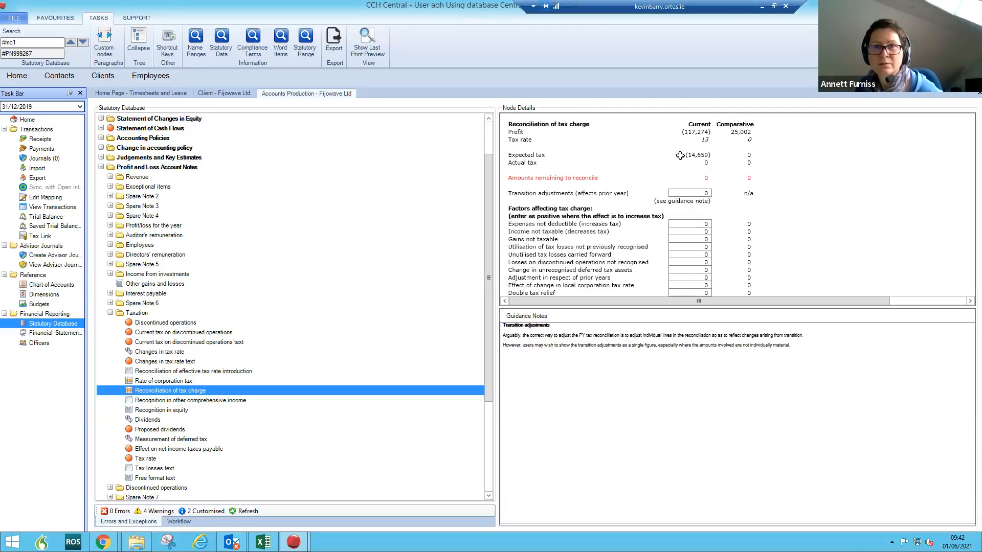
Set the current-year amount of the Losses coming forward line to 14659 and return to the financial statements.
scroll(680, 155, "down", 7)
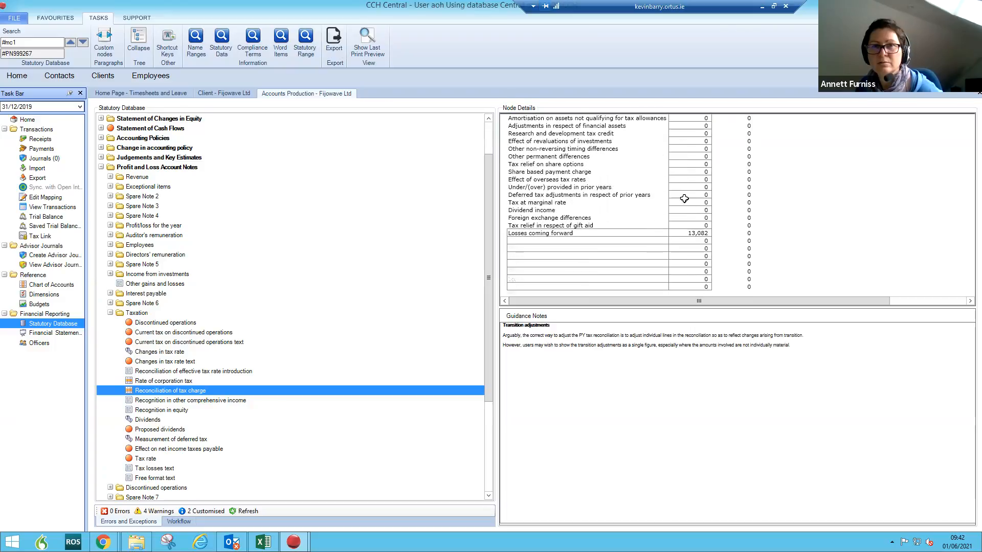
left_click(690, 233)
type("14659")
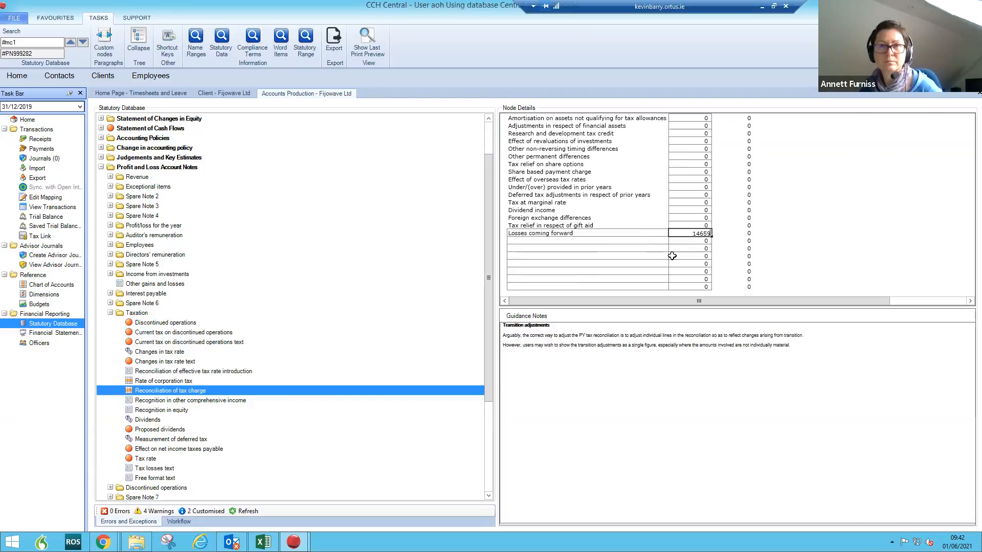
left_click(675, 241)
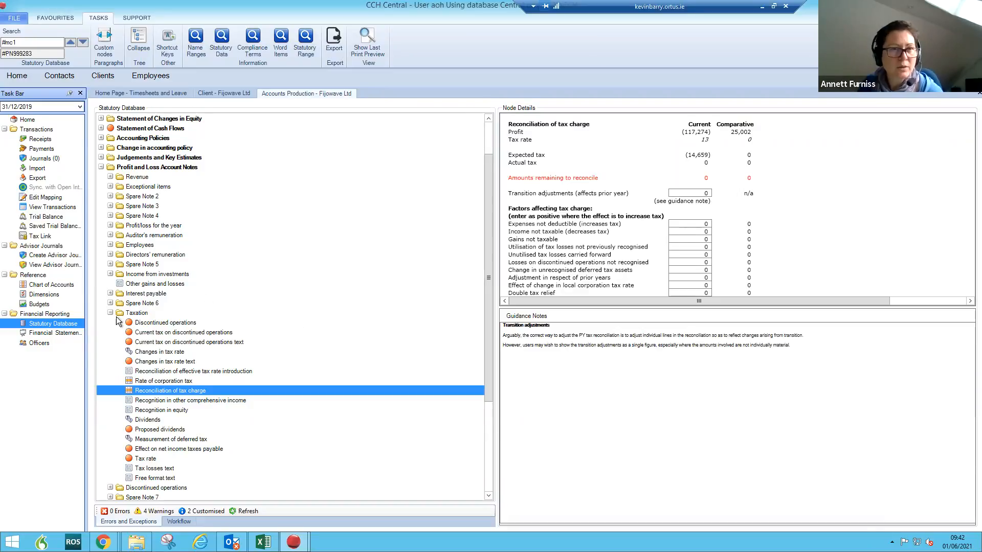
left_click(64, 333)
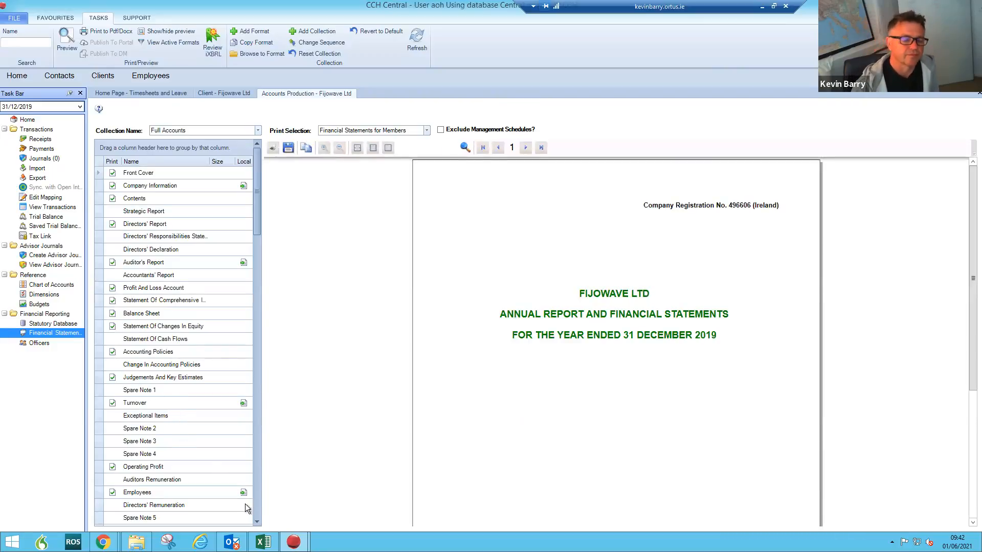
Display the Taxation note to check the reconciled tax charge with the Losses coming forward line.
left_click(257, 523)
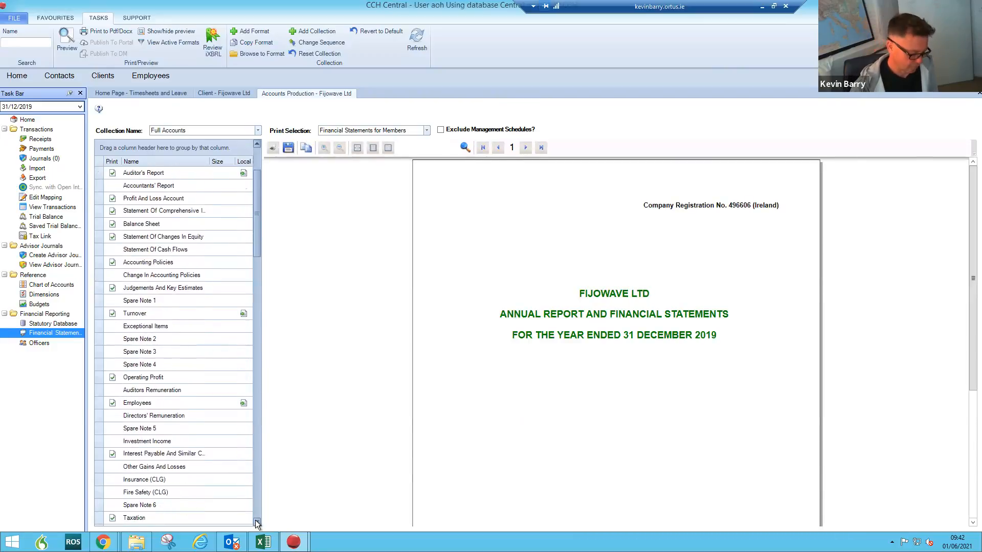
left_click(257, 523)
left_click(150, 479)
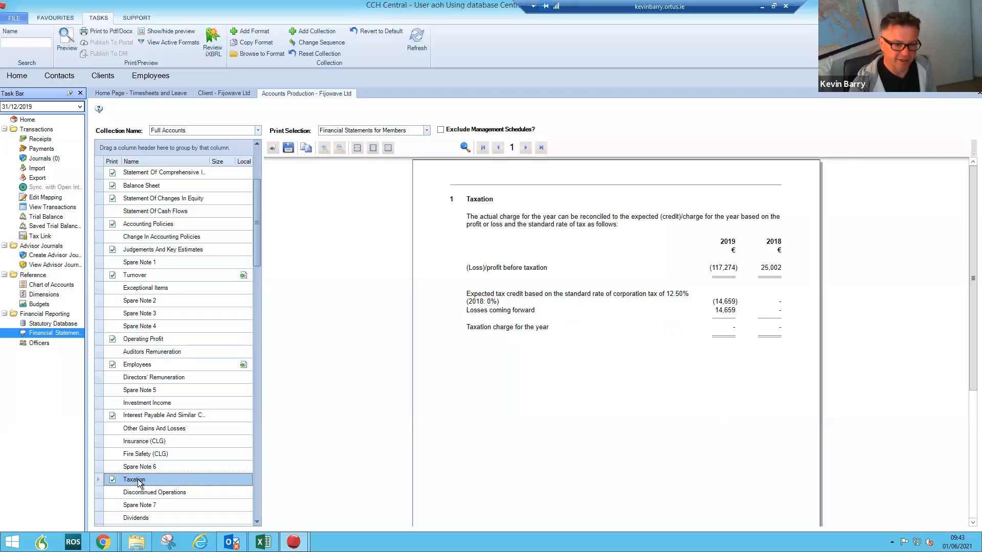
Preview the complete accounts, examine the notes from Employees and Taxation through to Debtors, and close the preview.
left_click(66, 42)
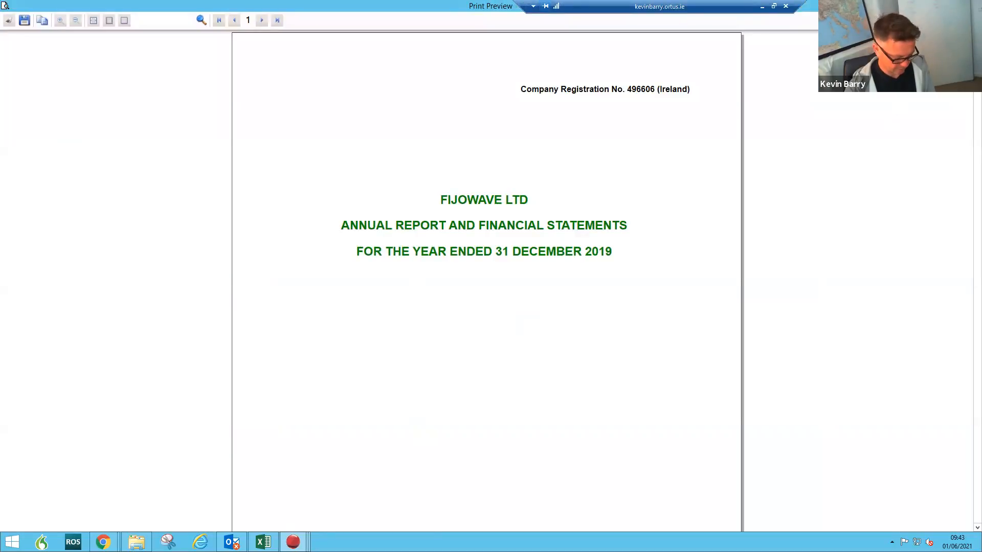
scroll(968, 125, "down", 15)
scroll(969, 256, "down", 20)
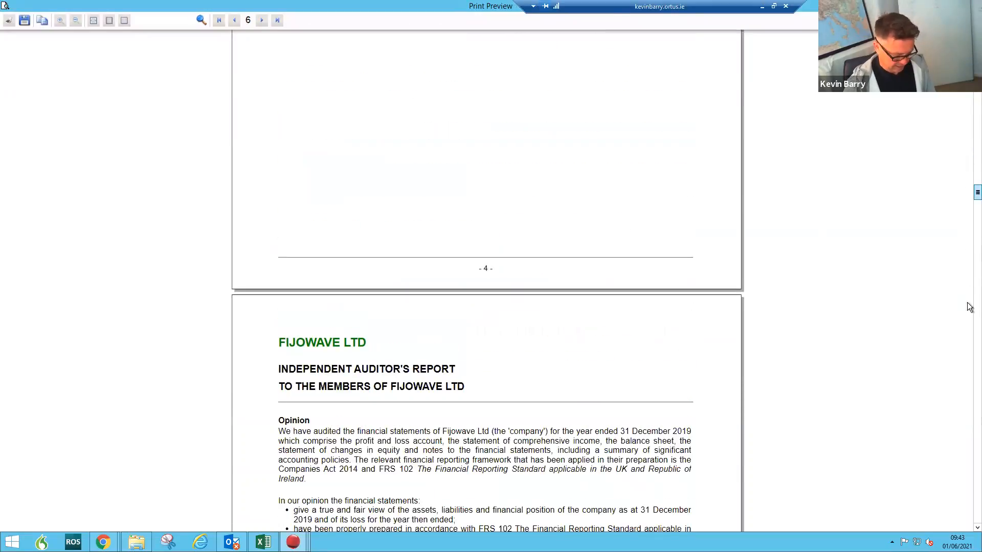
scroll(969, 381, "down", 12)
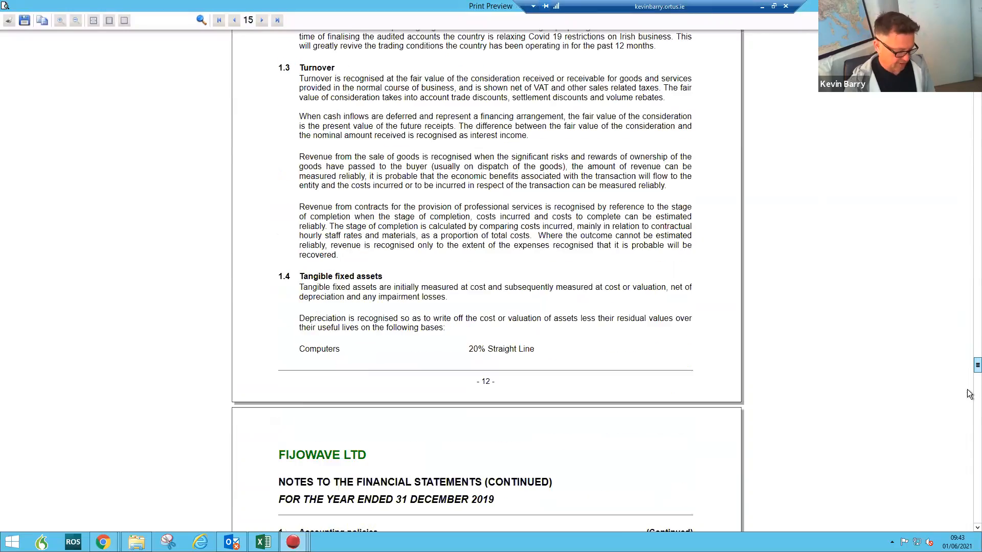
scroll(487, 282, "down", 10)
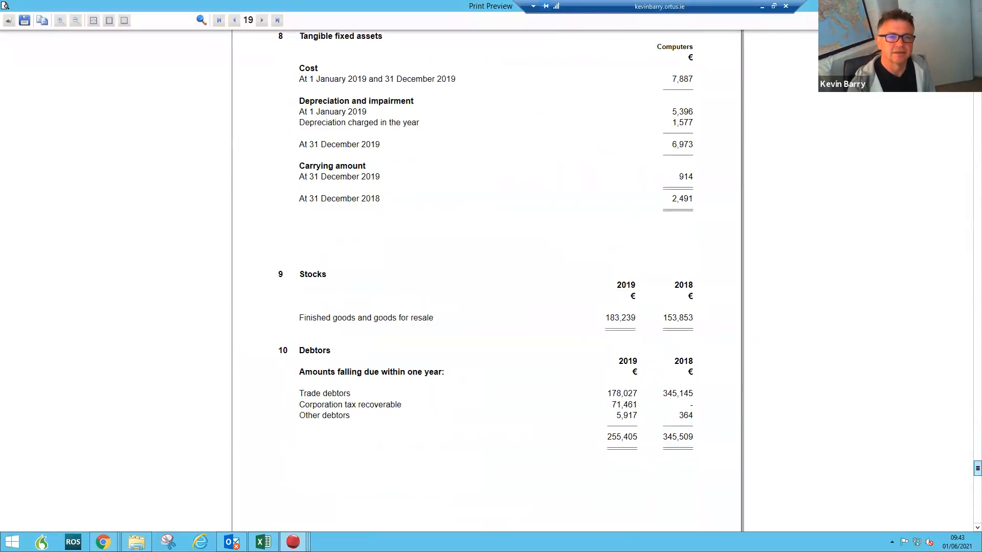
scroll(969, 443, "down", 5)
scroll(969, 443, "up", 15)
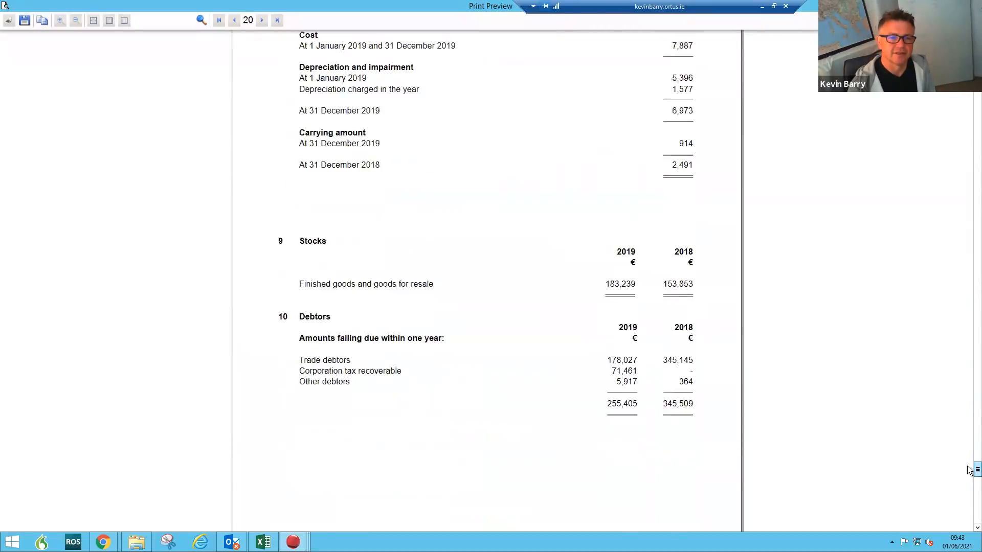
scroll(969, 443, "up", 3)
scroll(969, 443, "down", 8)
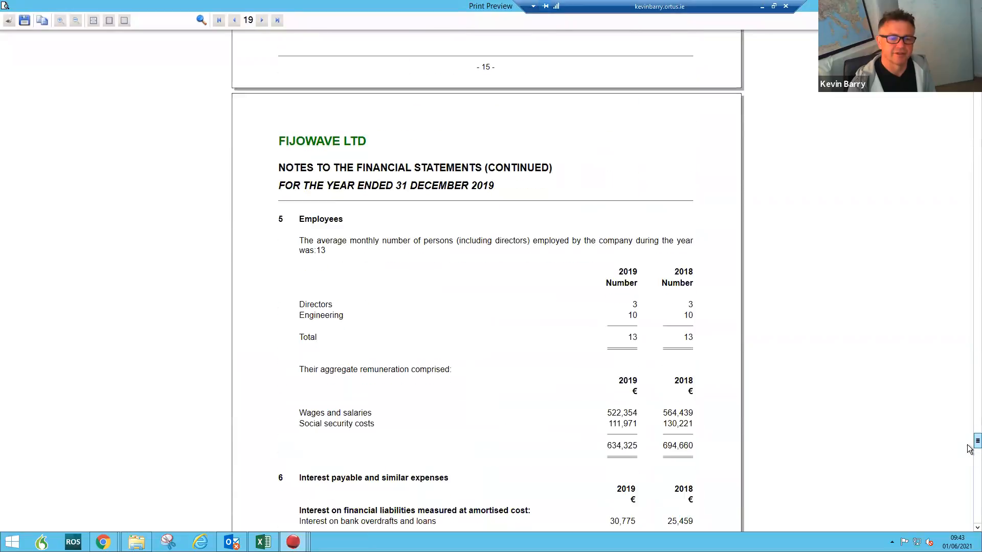
scroll(752, 460, "down", 8)
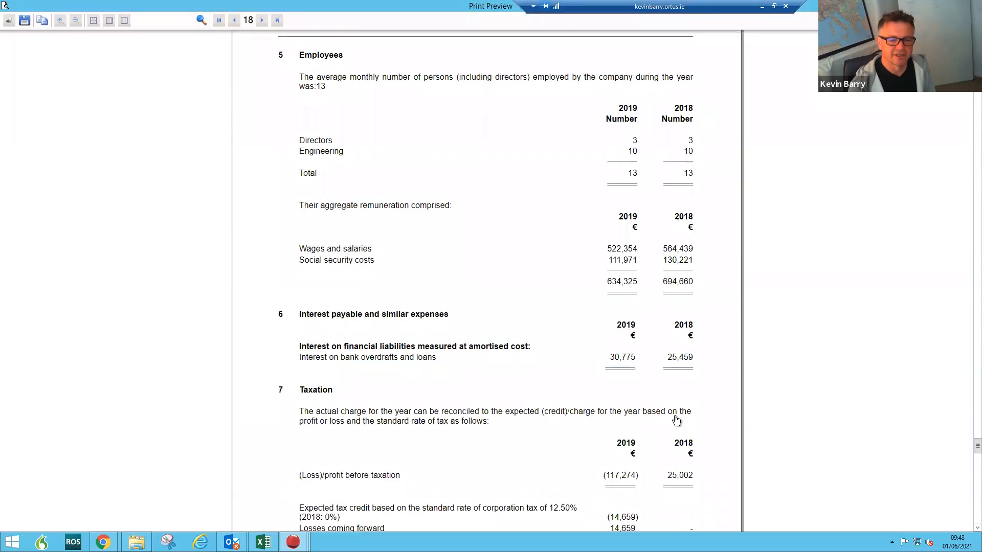
scroll(676, 420, "down", 6)
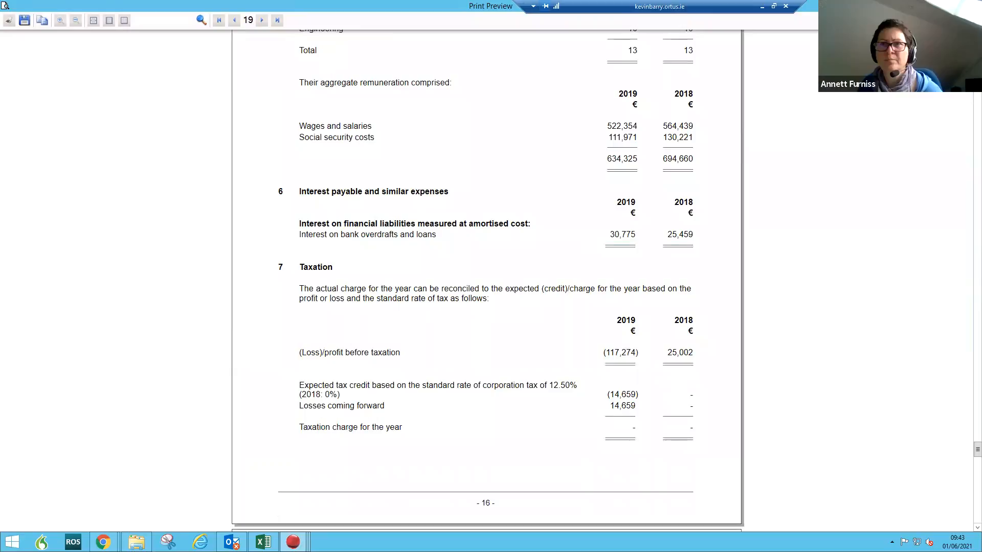
left_click(970, 5)
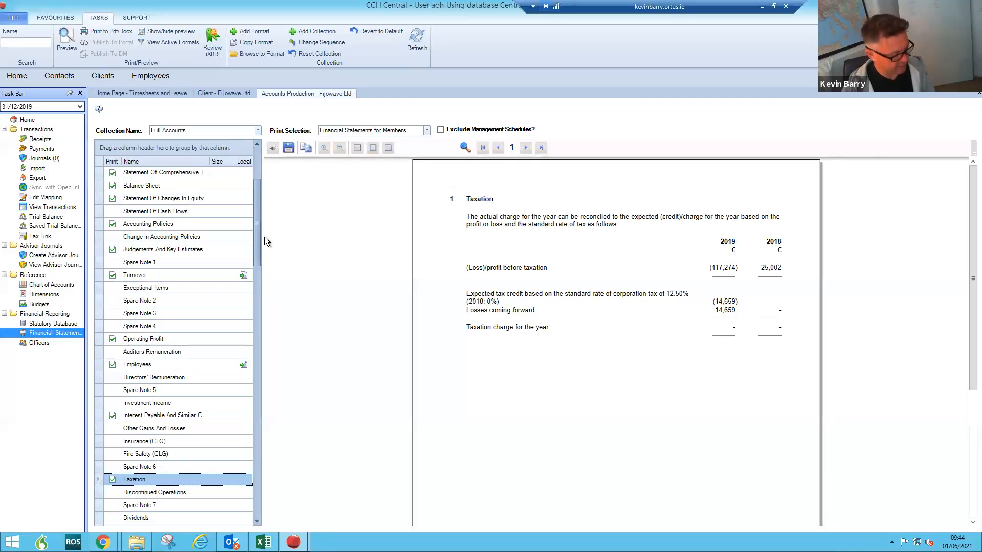
Examine the Creditors Due Within One Year note and the directors' current account note in Spare Note 11.
left_click_drag(256, 237, 258, 327)
left_click(164, 431)
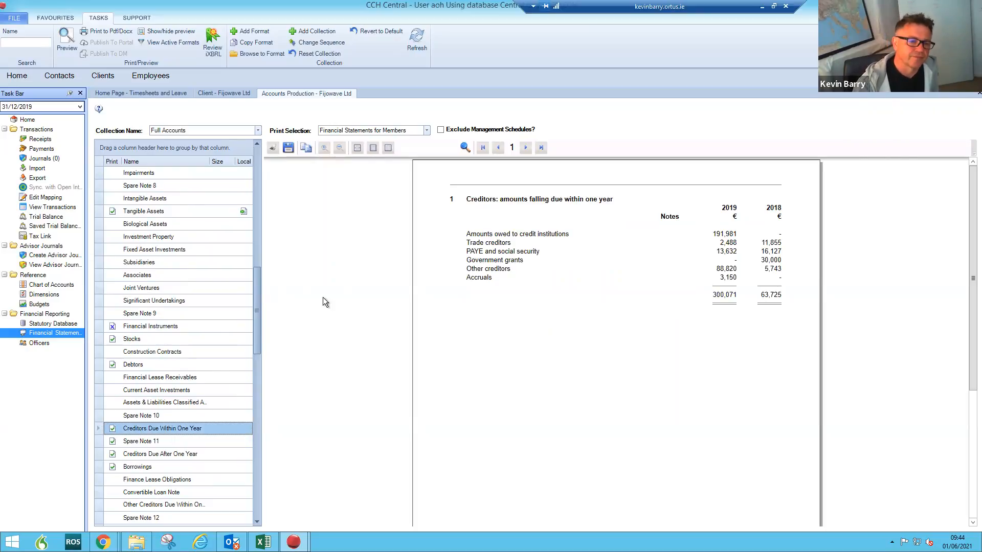
left_click(146, 445)
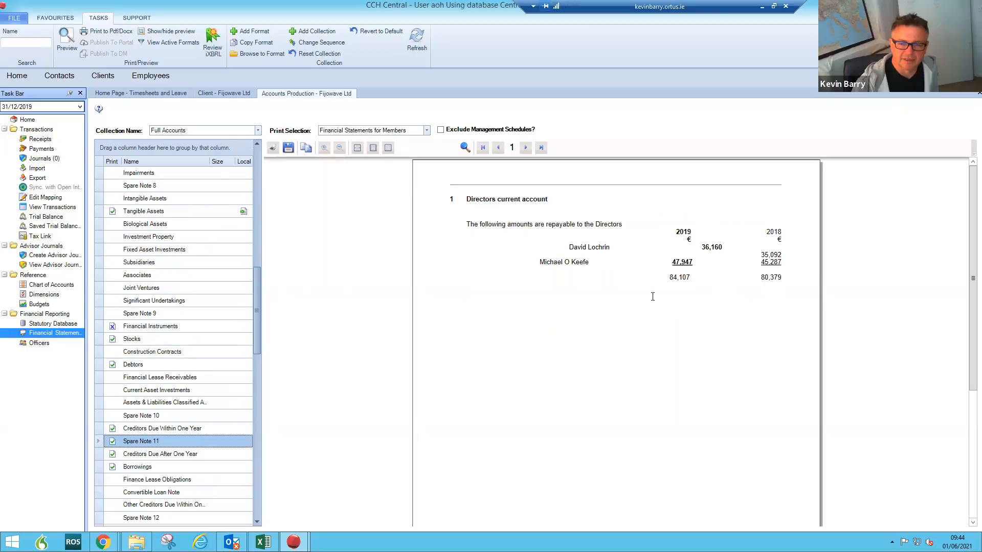
Right-align the first director's line in the directors' current account paragraph and save the paragraph.
double_click(652, 259)
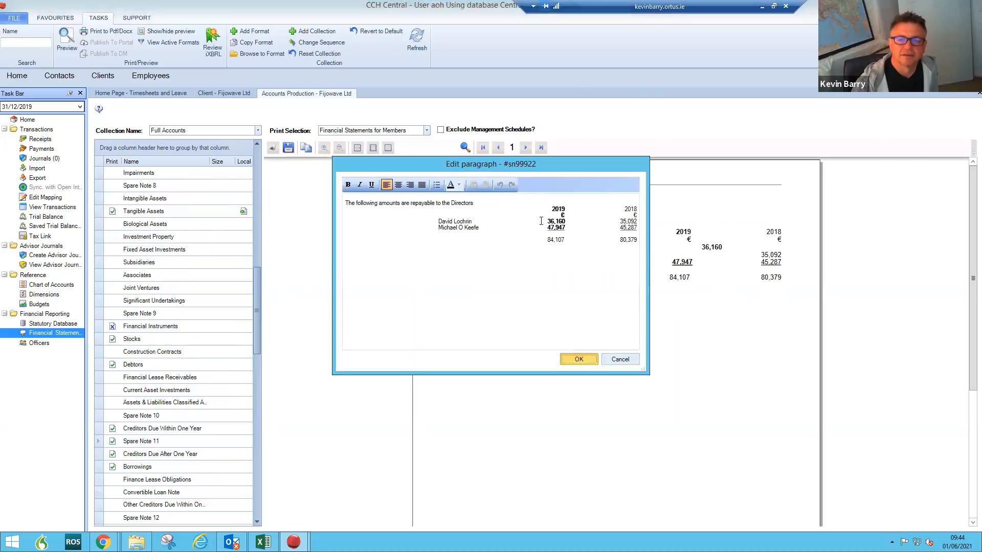
key("ctrl+r")
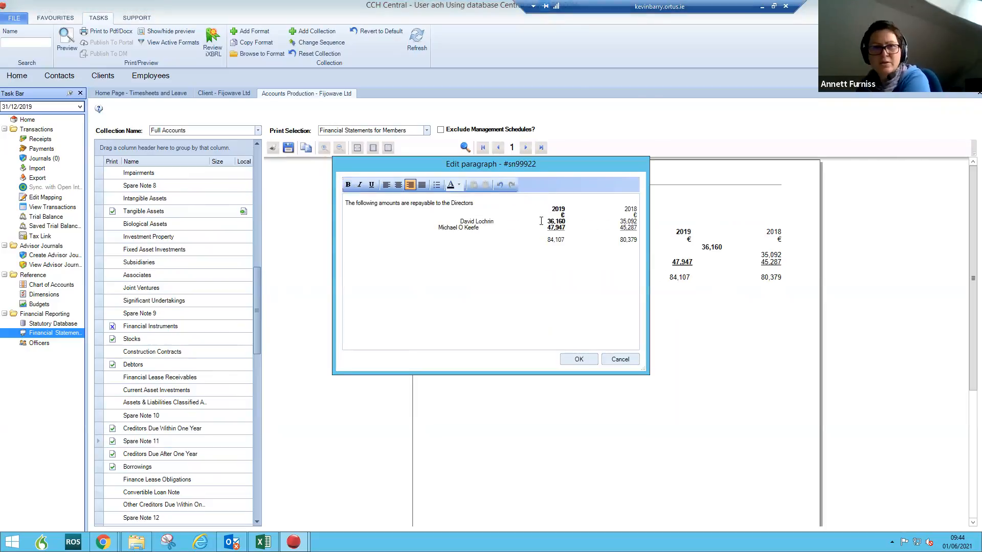
left_click(569, 358)
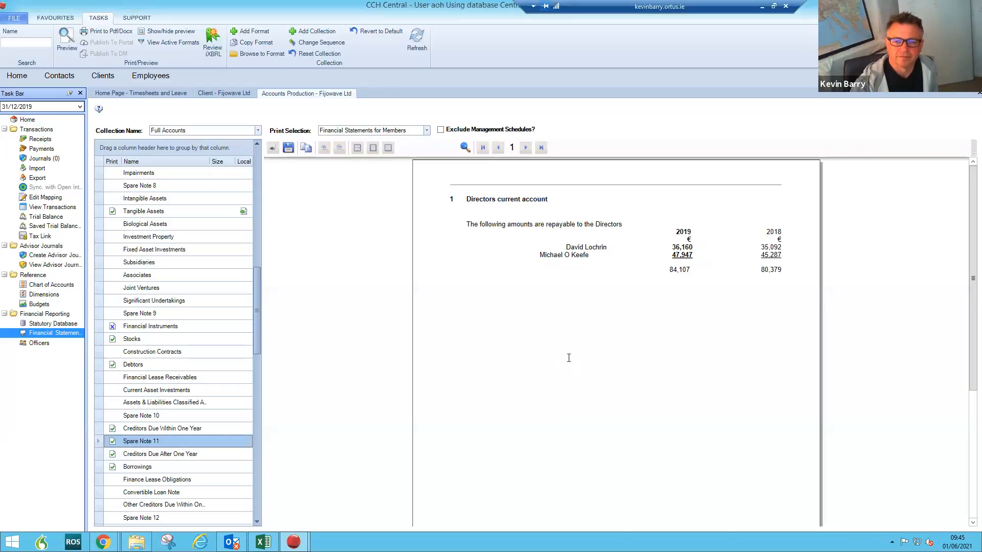
double_click(555, 294)
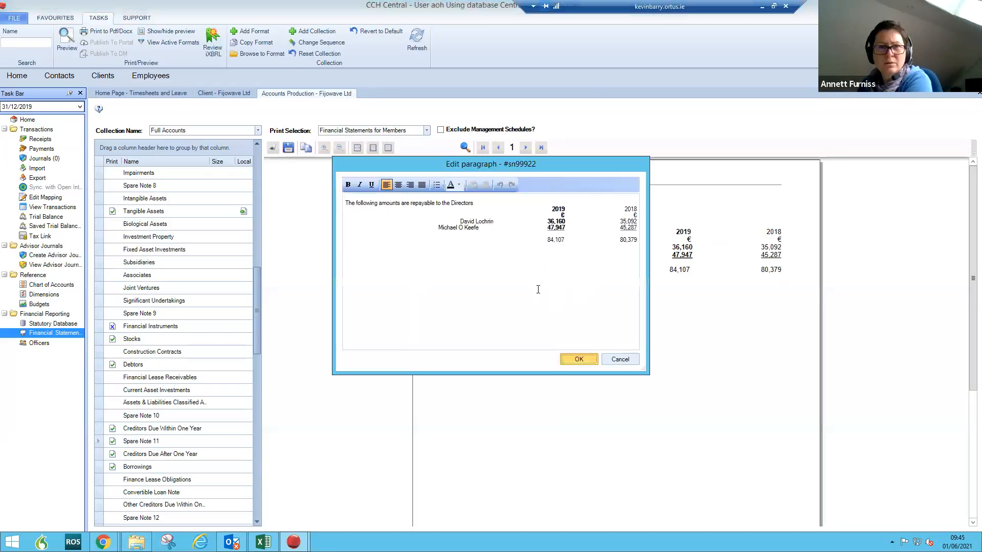
left_click(449, 221)
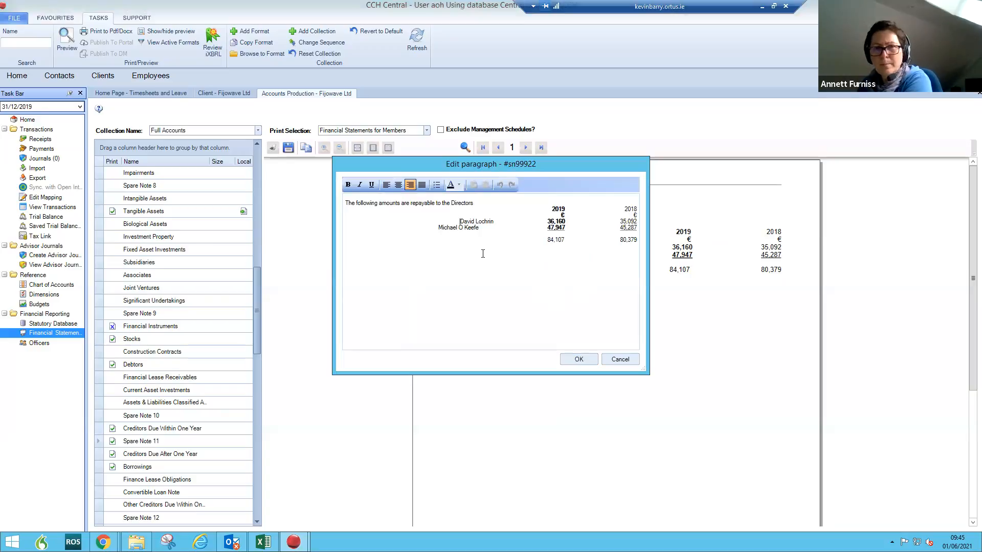
left_click(576, 359)
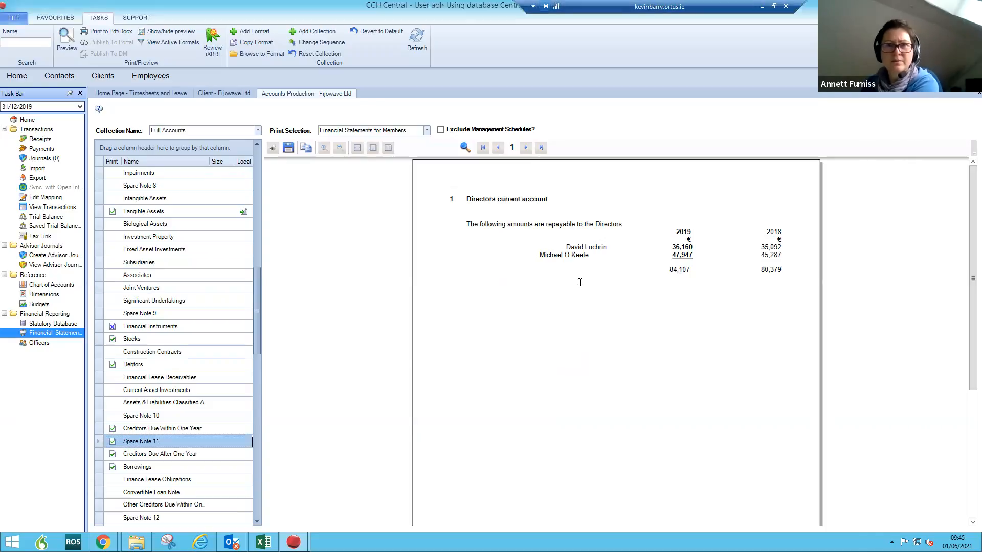
double_click(577, 258)
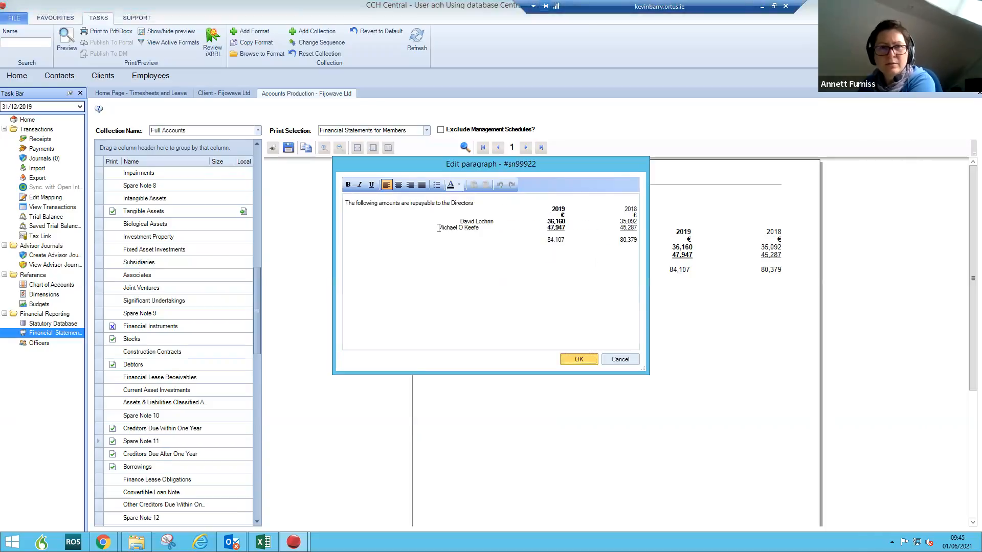
left_click(460, 222)
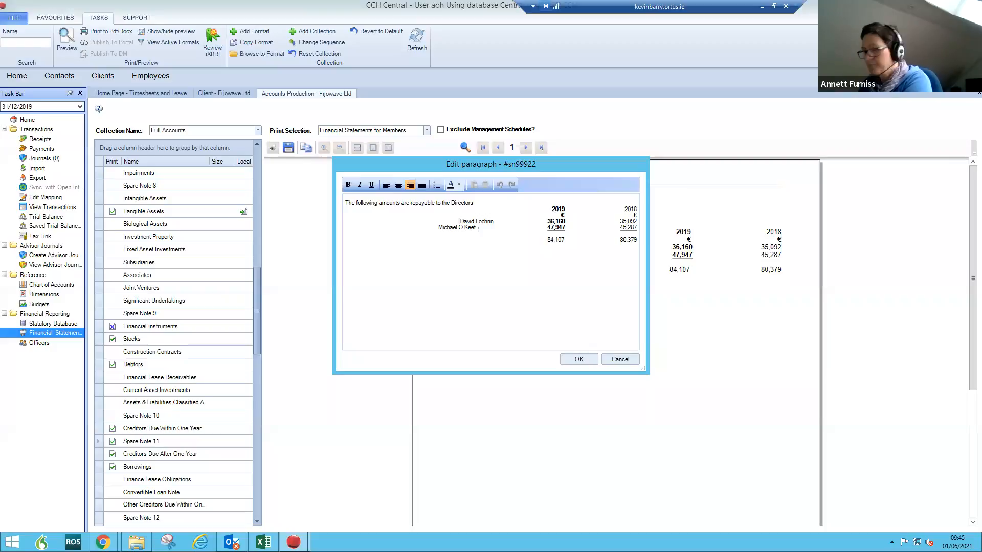
left_click(577, 360)
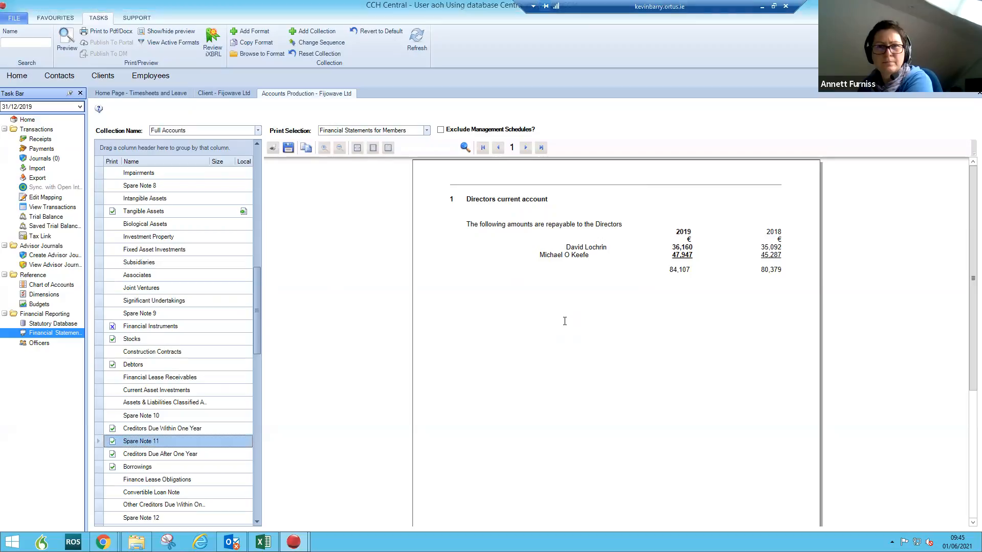
Remove some of the spacing before the second director's name in the directors' current account paragraph and save it.
left_click(571, 257)
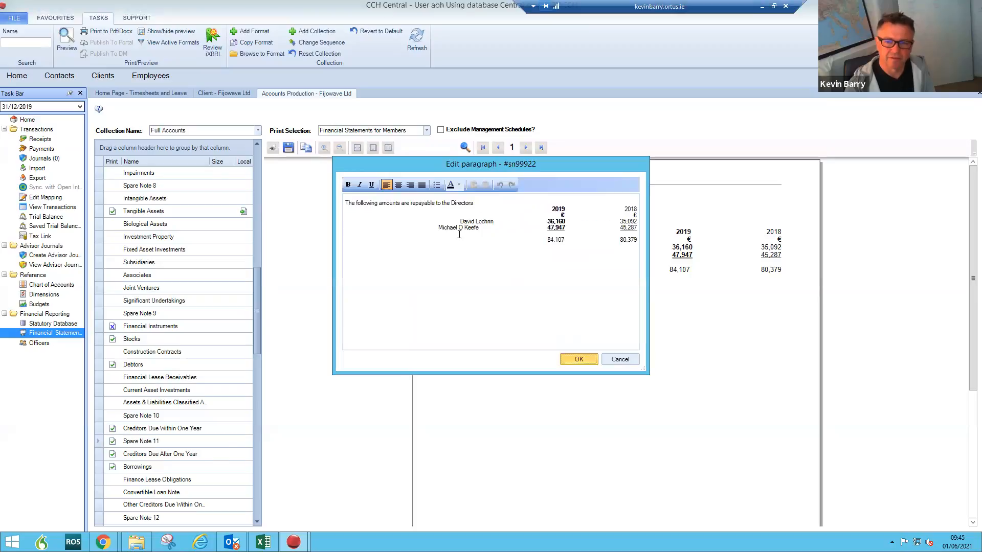
left_click(439, 227)
key("BackSpace")
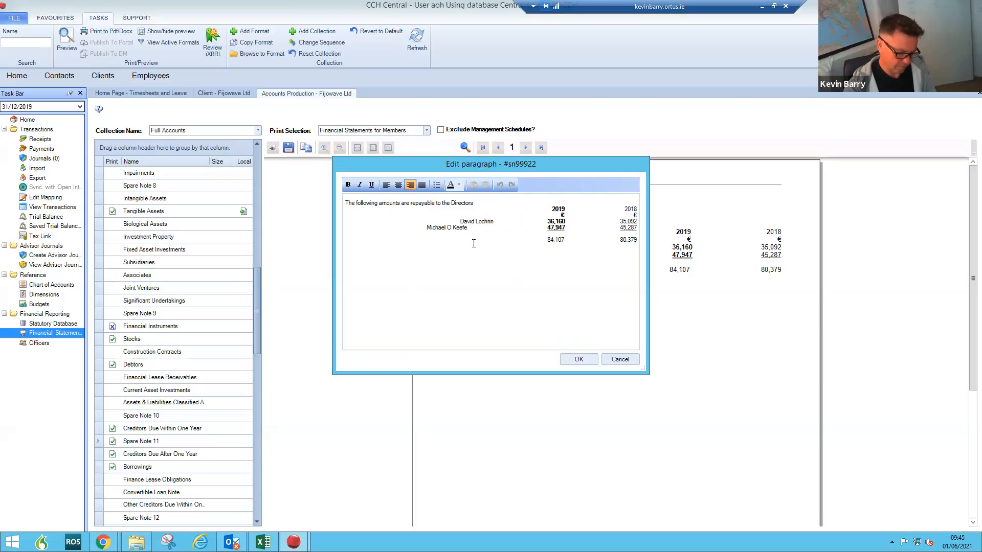
left_click(578, 360)
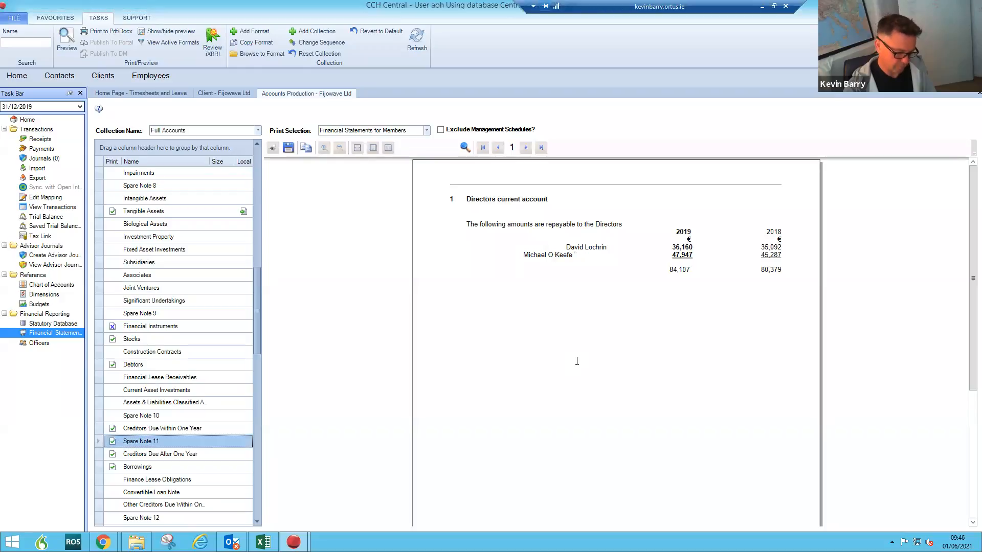
double_click(571, 248)
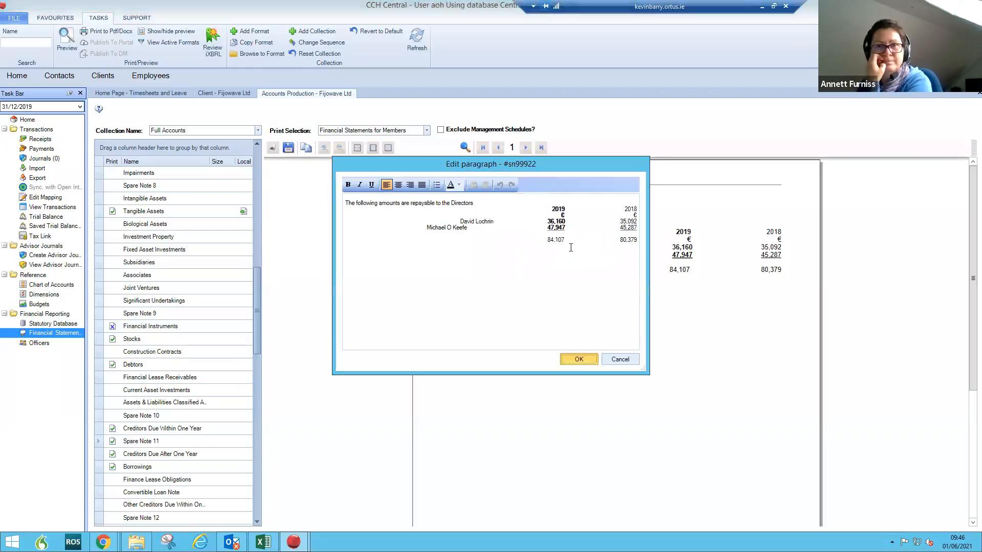
left_click_drag(621, 164, 702, 155)
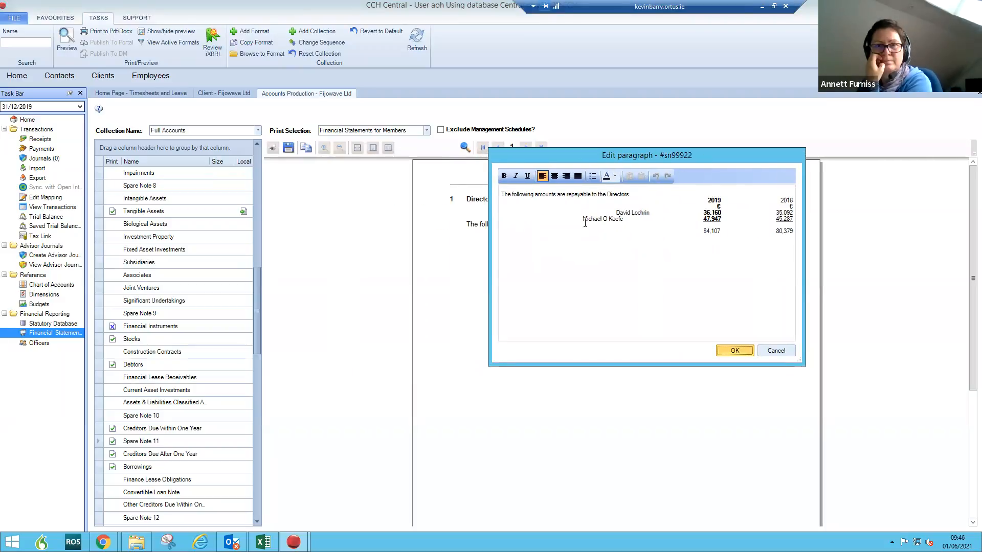
left_click(584, 220)
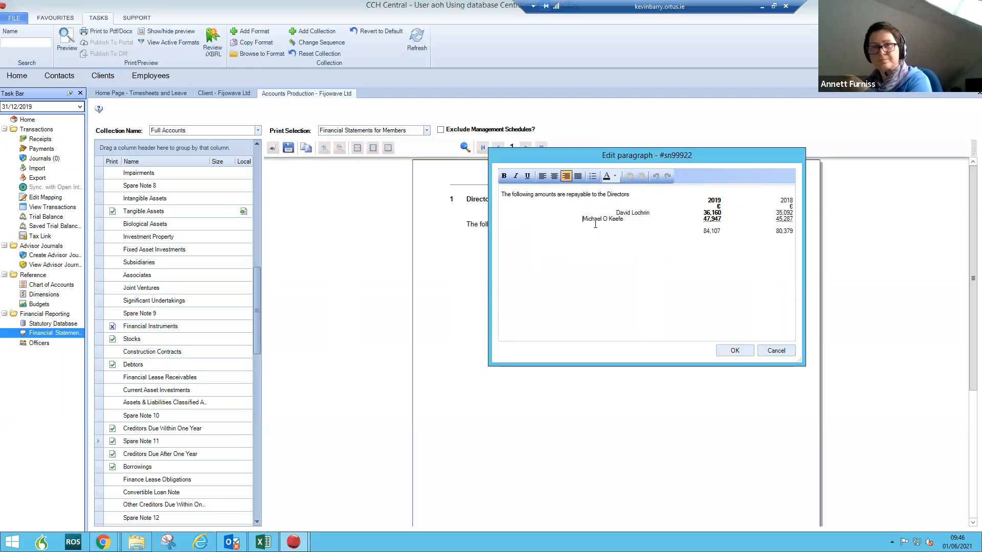
left_click(615, 213)
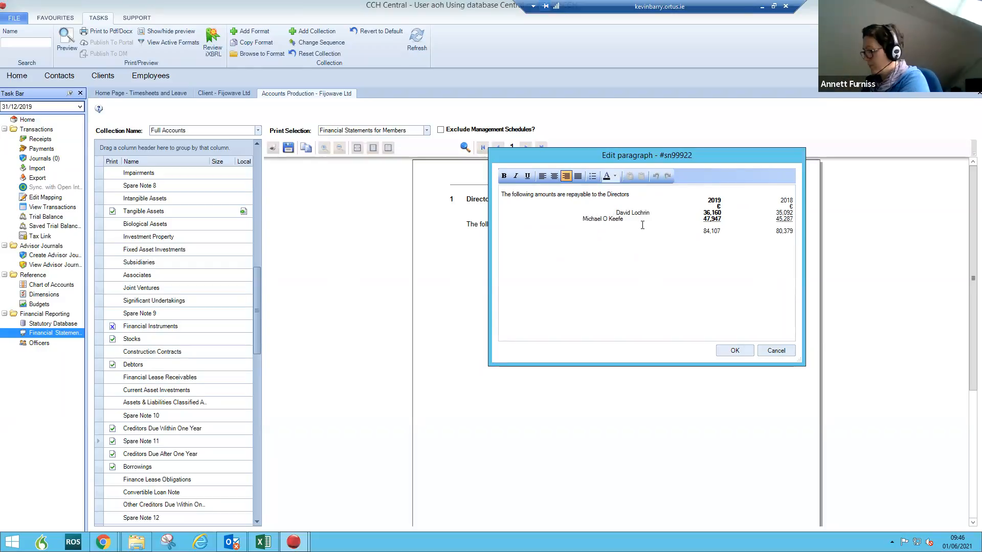
key("BackSpace")
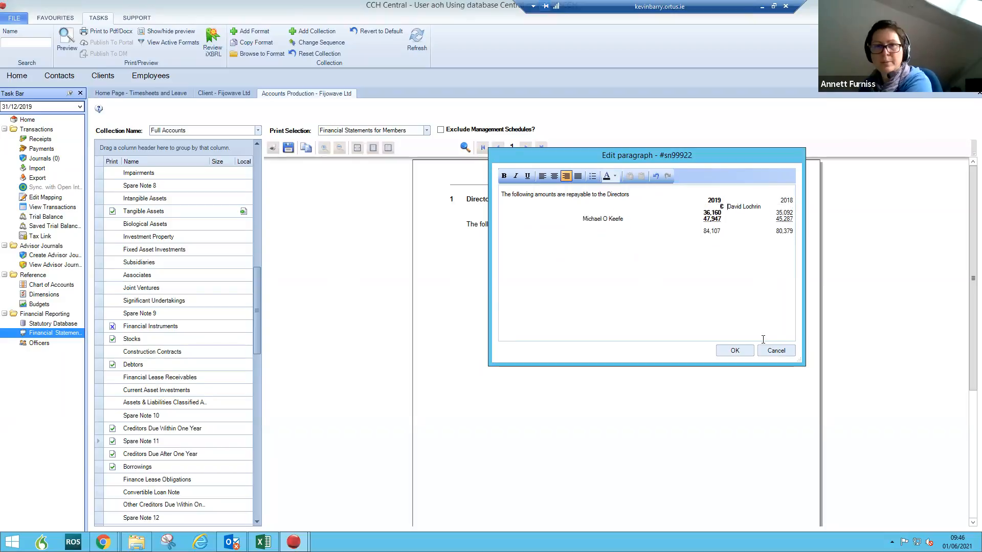
left_click(777, 352)
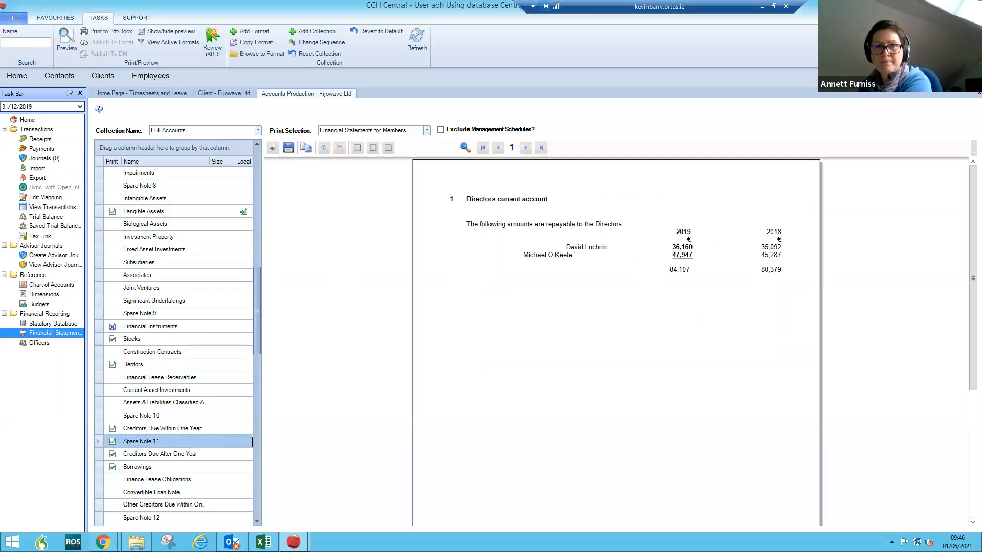
Delete and reinsert the line break before the first director's name in the directors' current account paragraph, and save the paragraph.
left_click(583, 249)
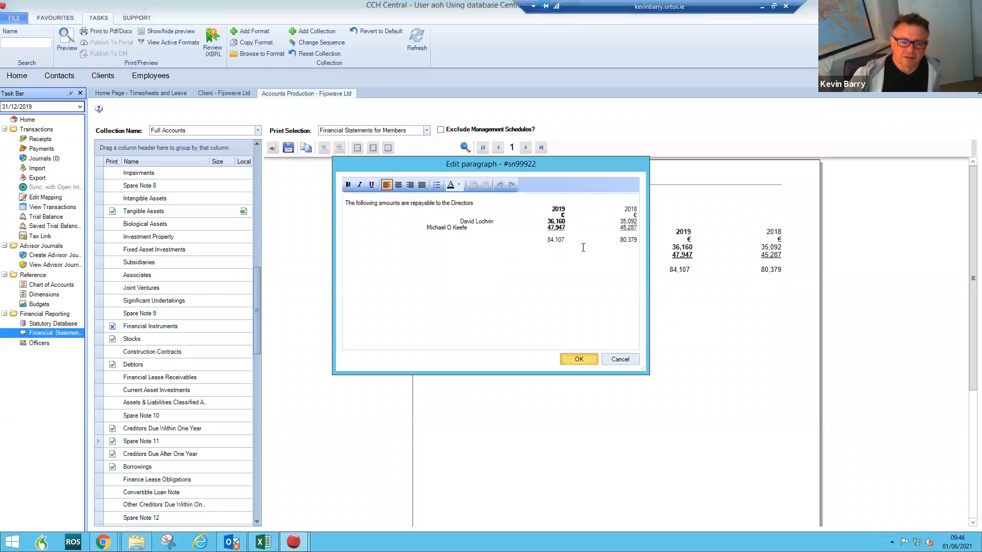
left_click(461, 221)
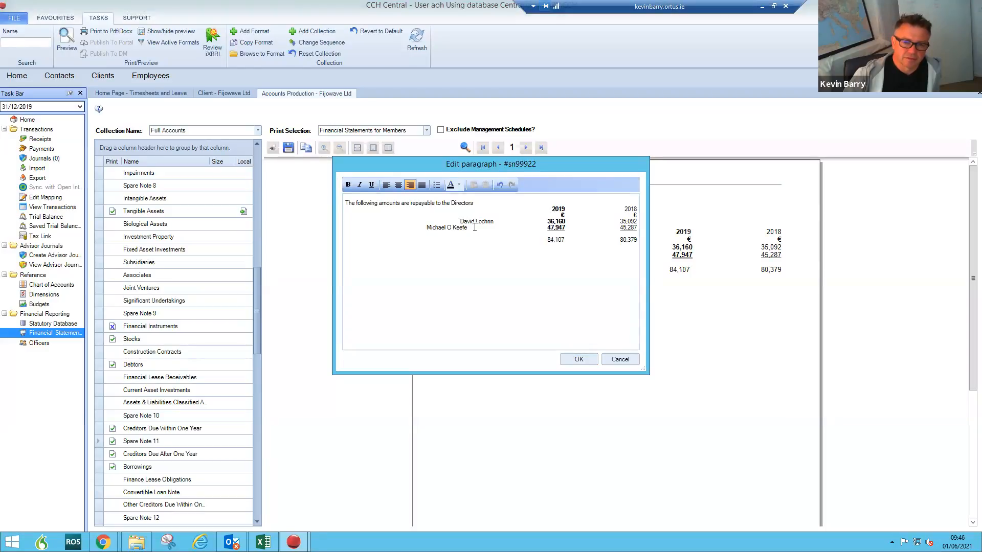
key("BackSpace")
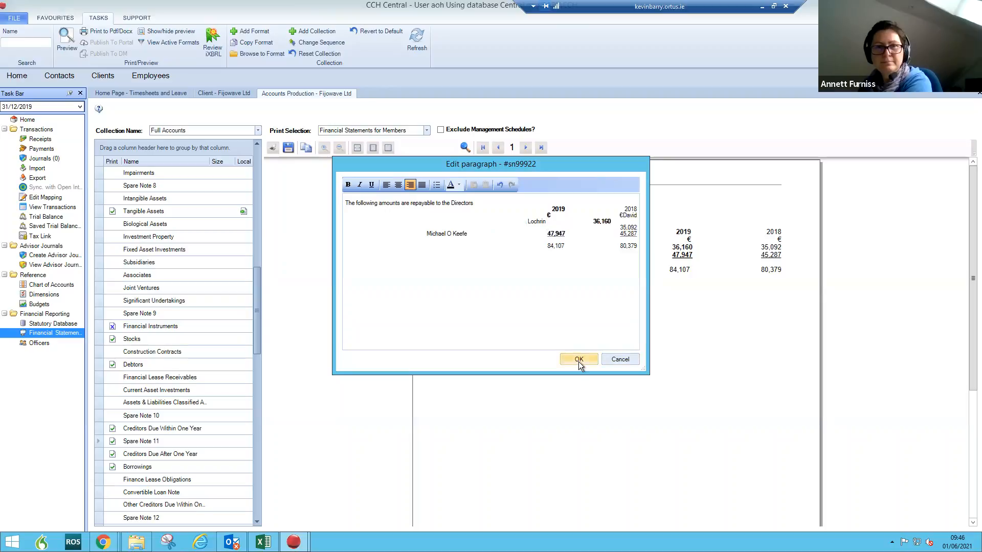
key("Return")
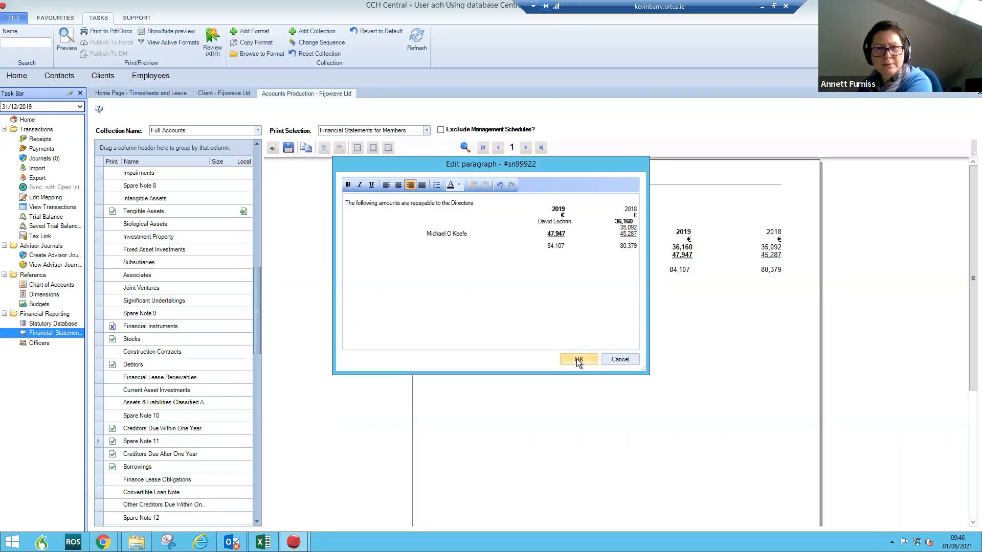
left_click(576, 358)
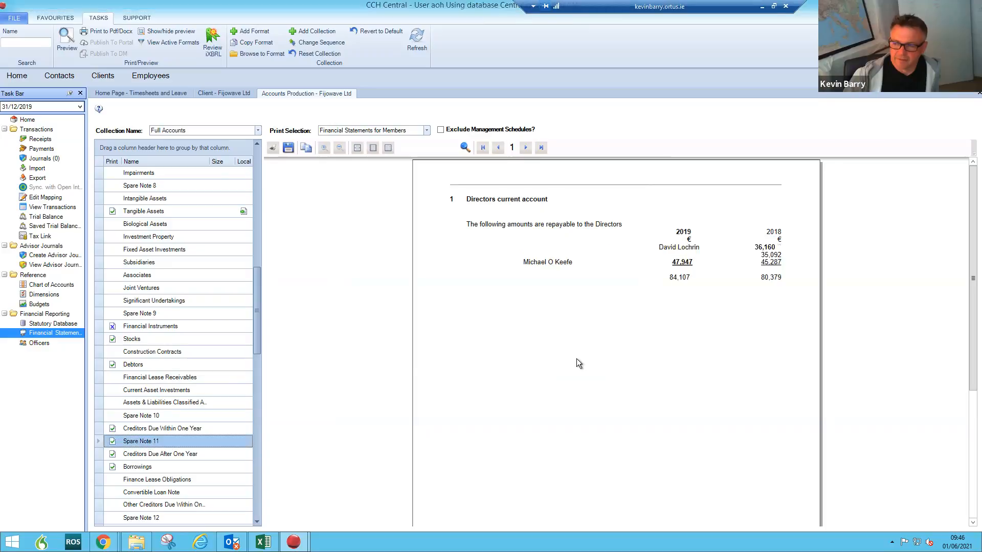
double_click(645, 265)
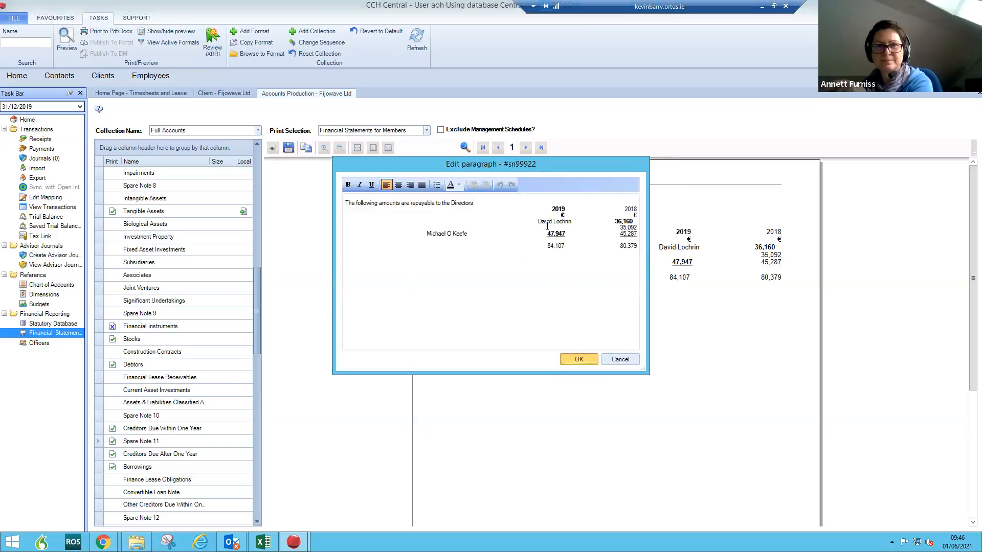
left_click(536, 221)
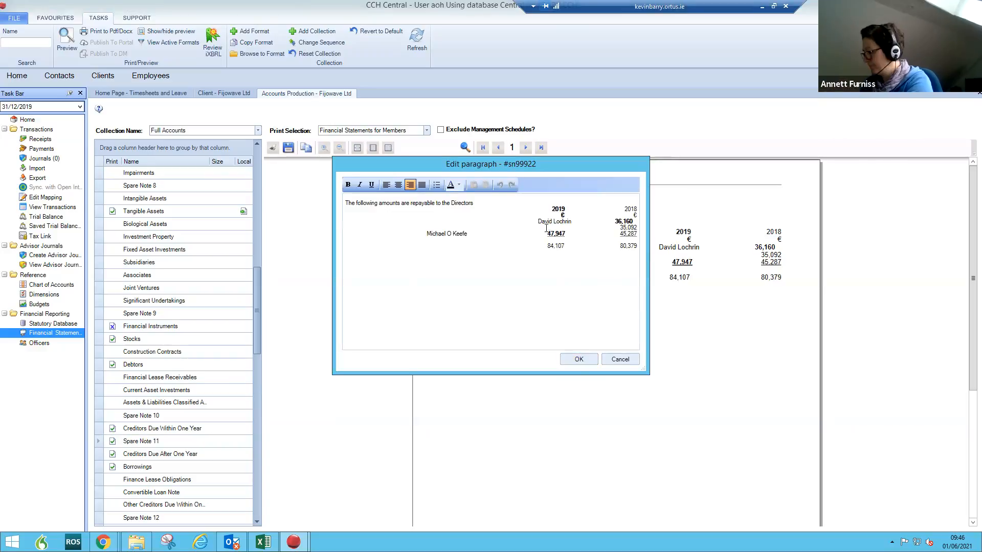
key("Return")
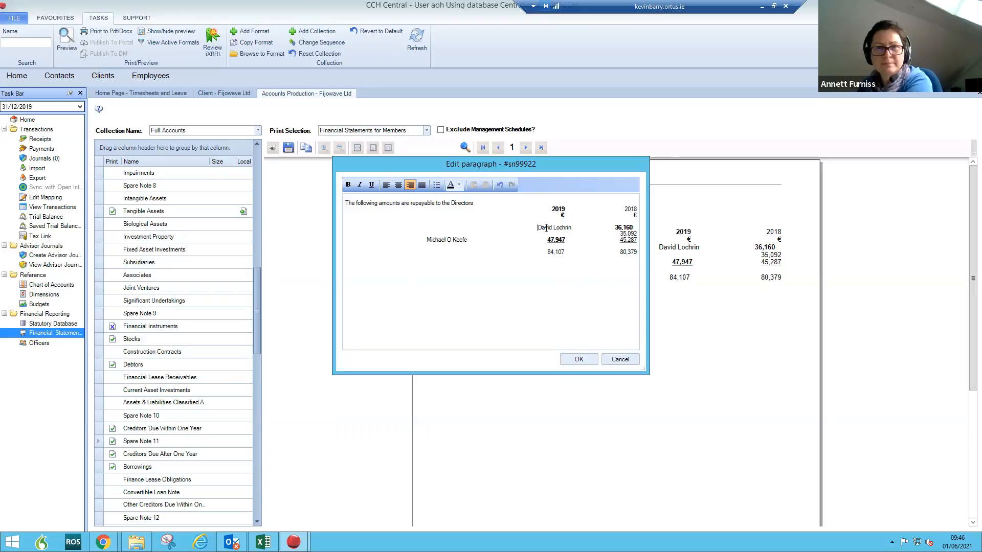
left_click(616, 361)
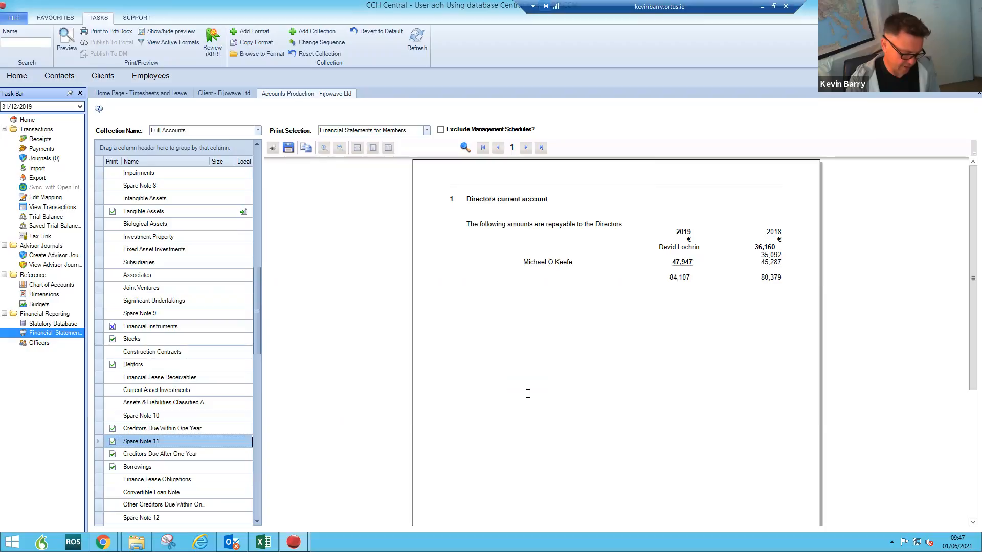
Examine the Directors' Report, from the directors' and secretary's share interests through to the supplier payment policy and accounting records.
left_click(257, 521)
left_click(257, 521)
left_click(256, 521)
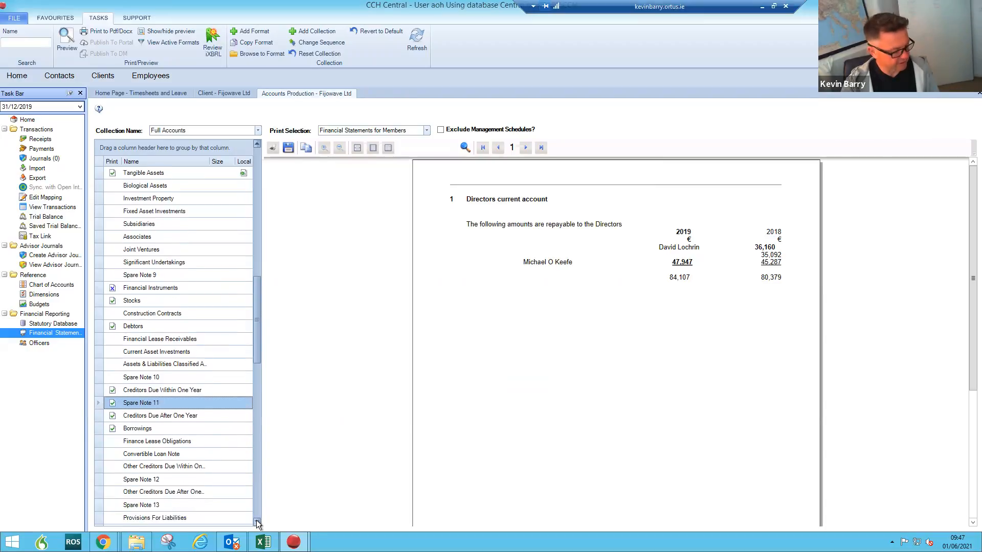
left_click(257, 521)
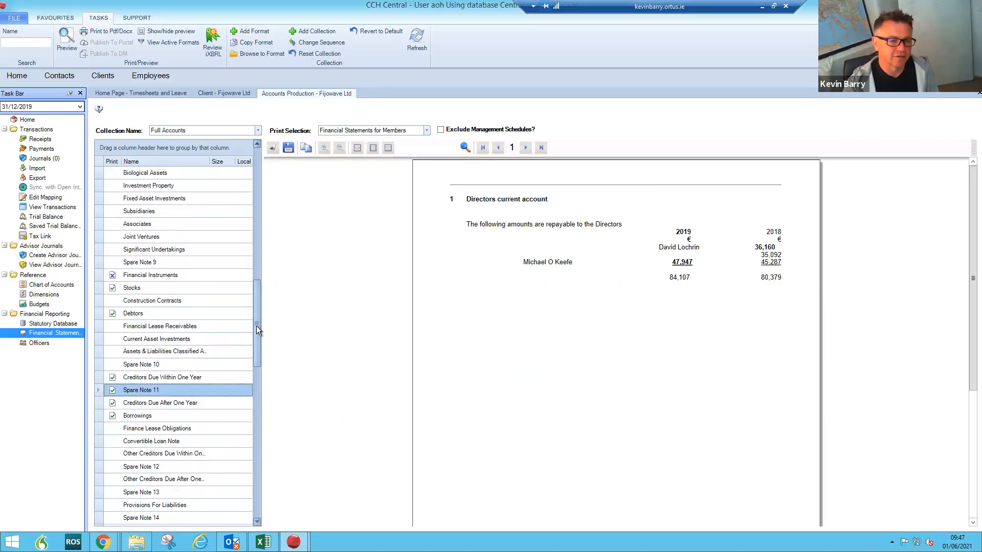
left_click_drag(256, 326, 274, 146)
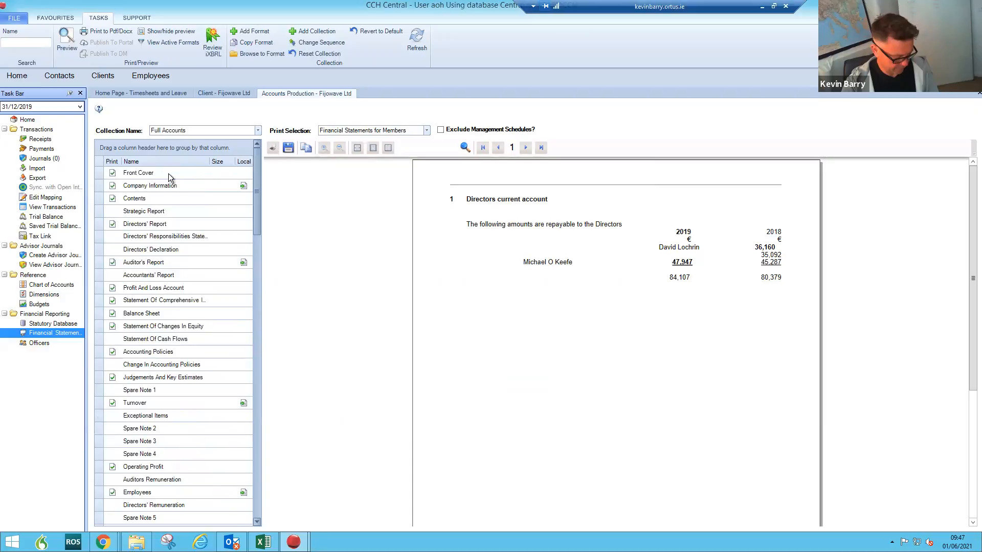
left_click(152, 226)
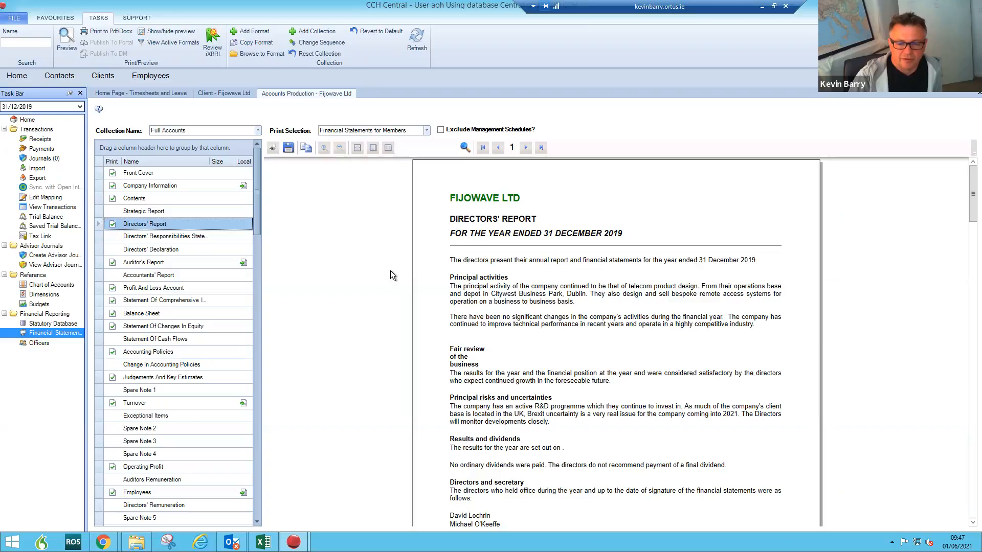
left_click_drag(968, 215, 969, 253)
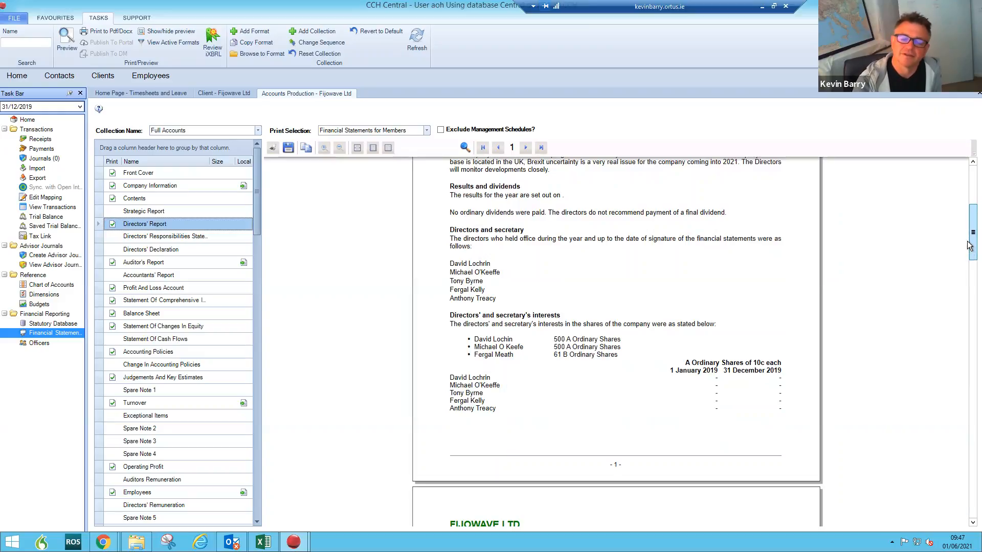
left_click_drag(968, 254, 969, 286)
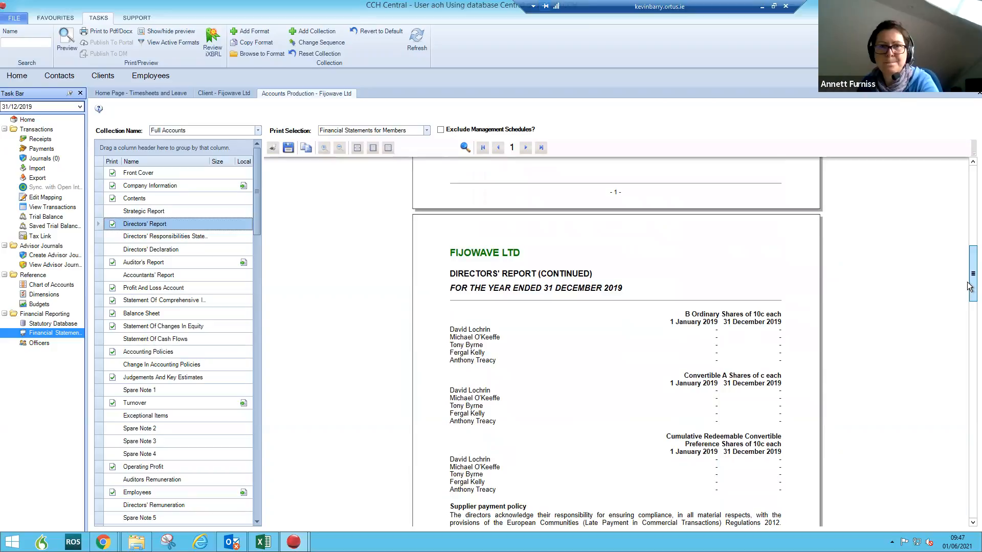
left_click_drag(969, 287, 969, 262)
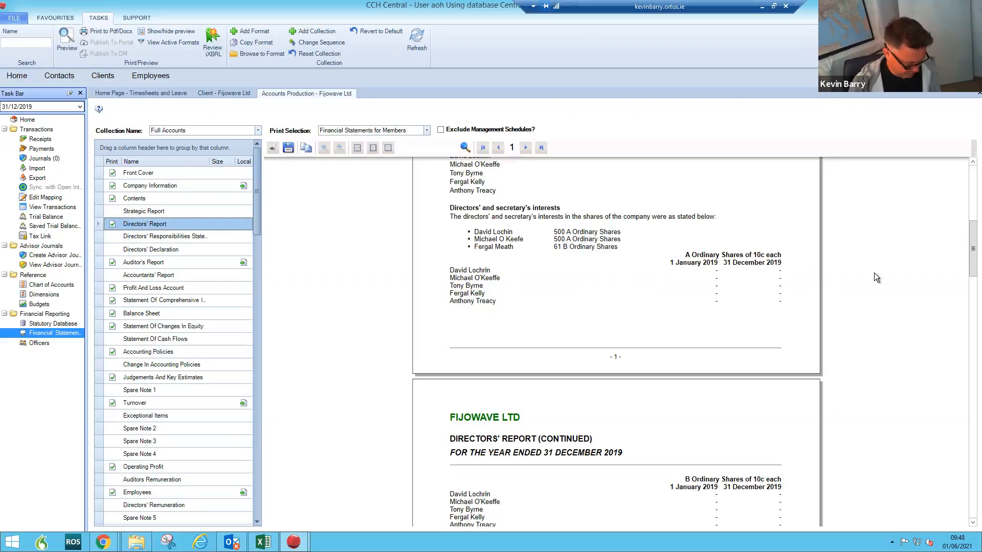
left_click_drag(970, 252, 969, 303)
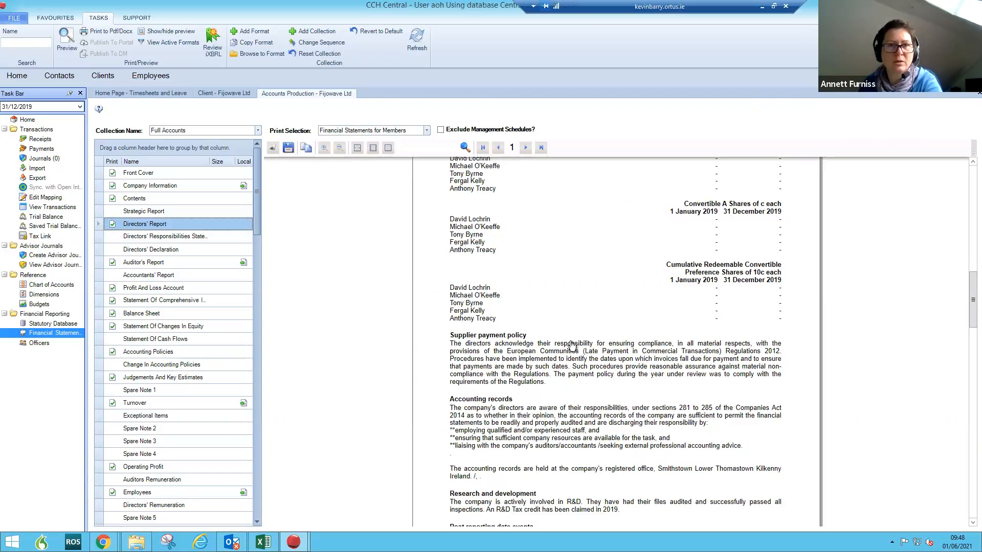
Examine the Ordinary Shares and Authorised Share Capital entries under the share capital balance sheet notes in the statutory database.
left_click(41, 325)
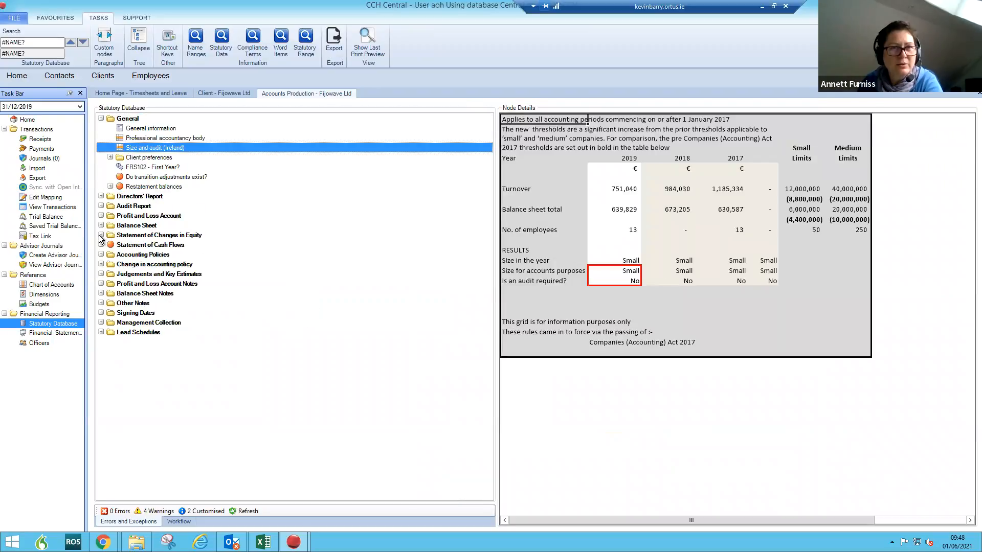
left_click(101, 226)
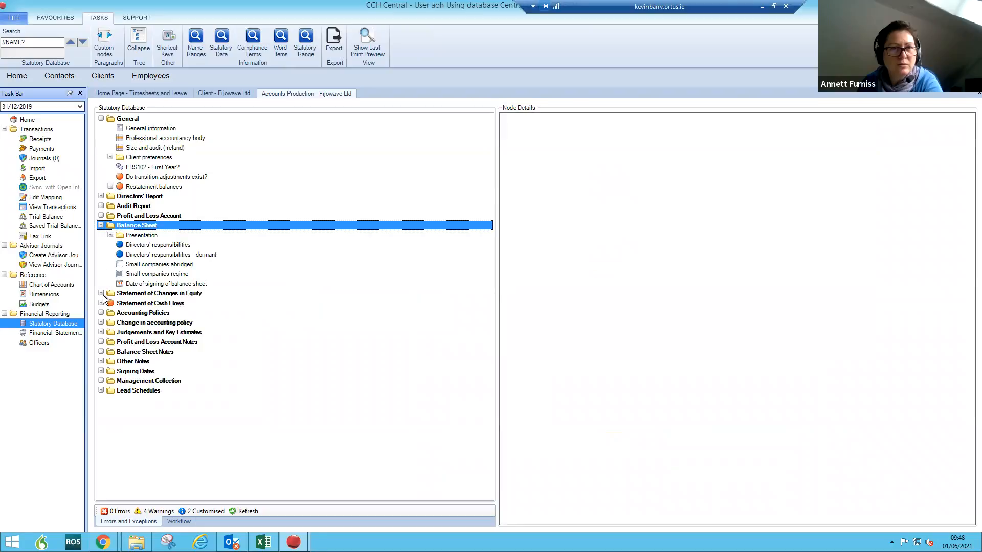
left_click(101, 352)
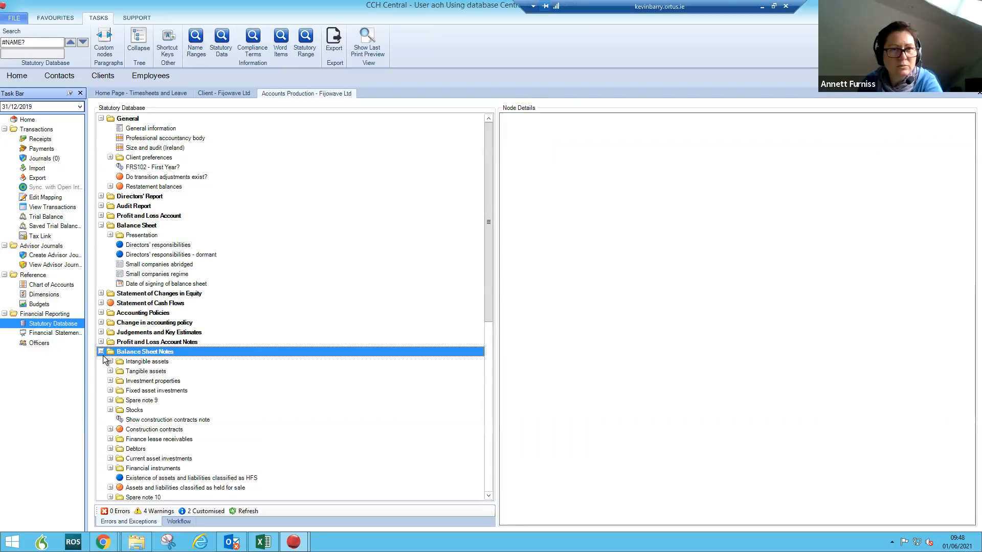
scroll(213, 409, "down", 2)
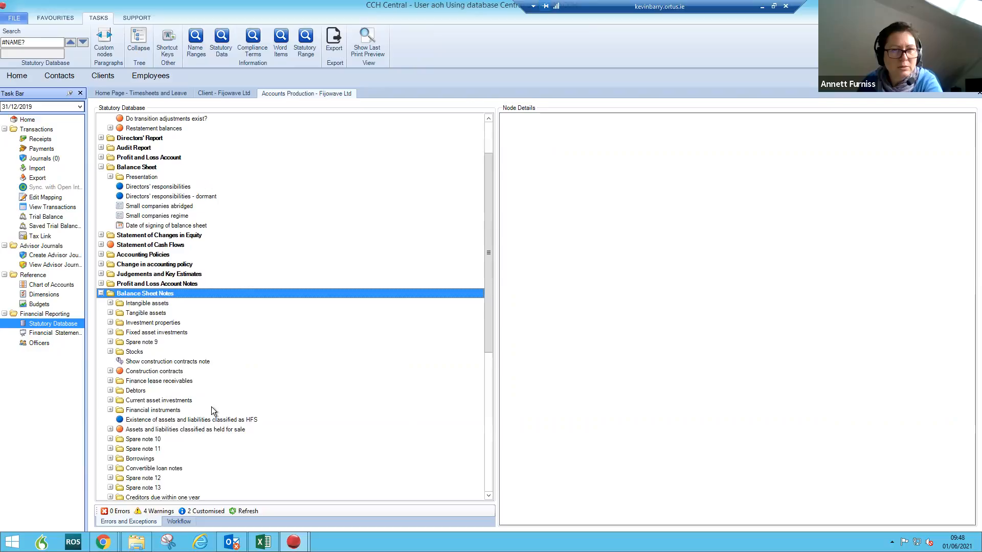
scroll(213, 410, "down", 4)
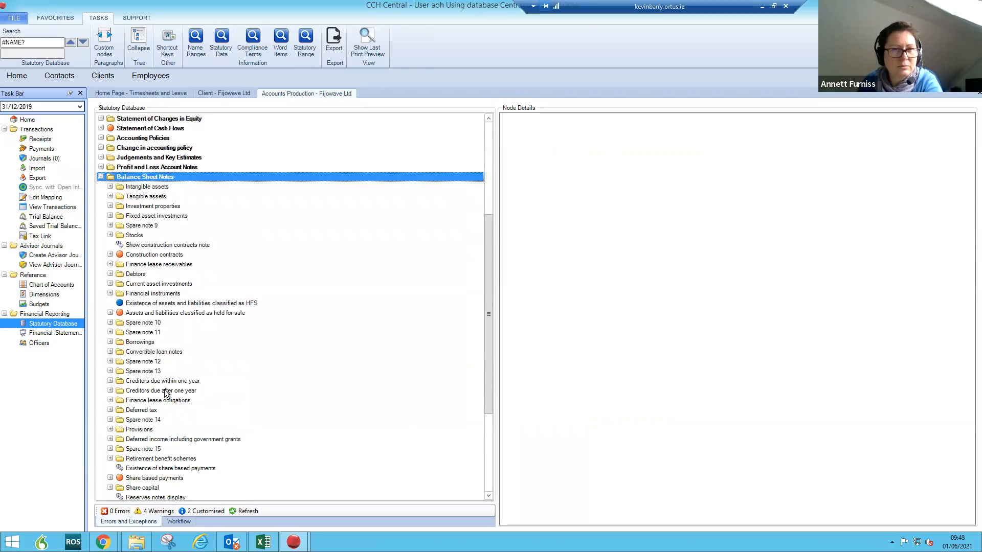
scroll(153, 463, "down", 2)
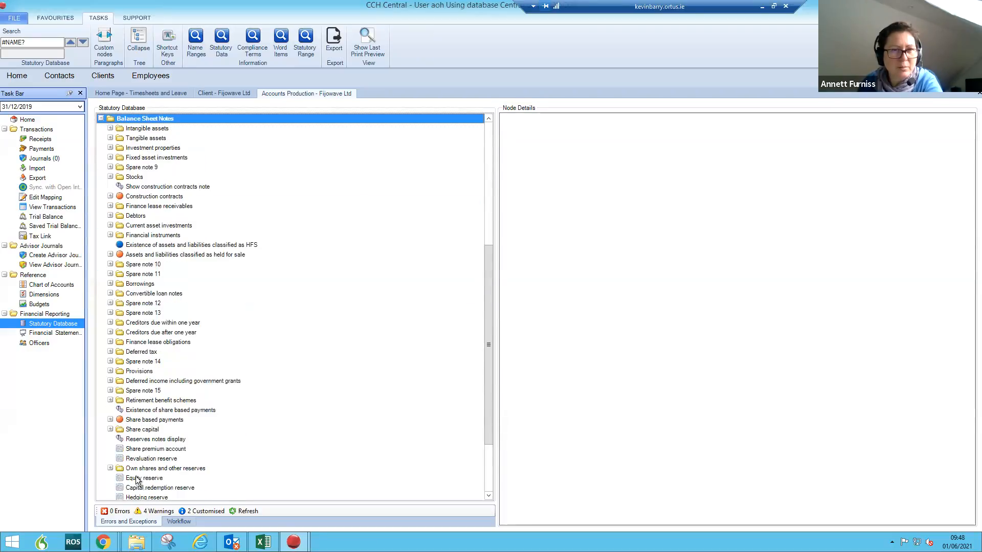
left_click(109, 428)
left_click(144, 443)
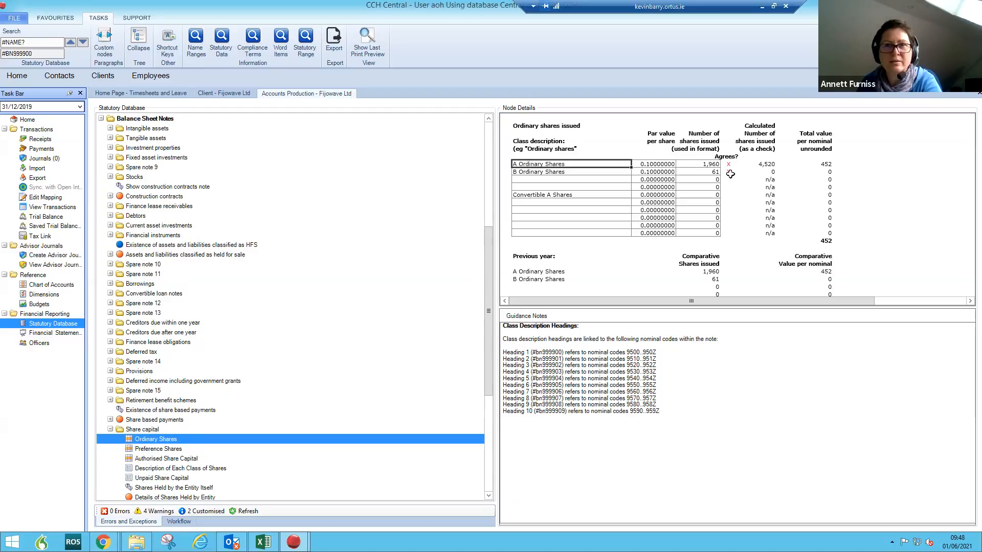
left_click(147, 459)
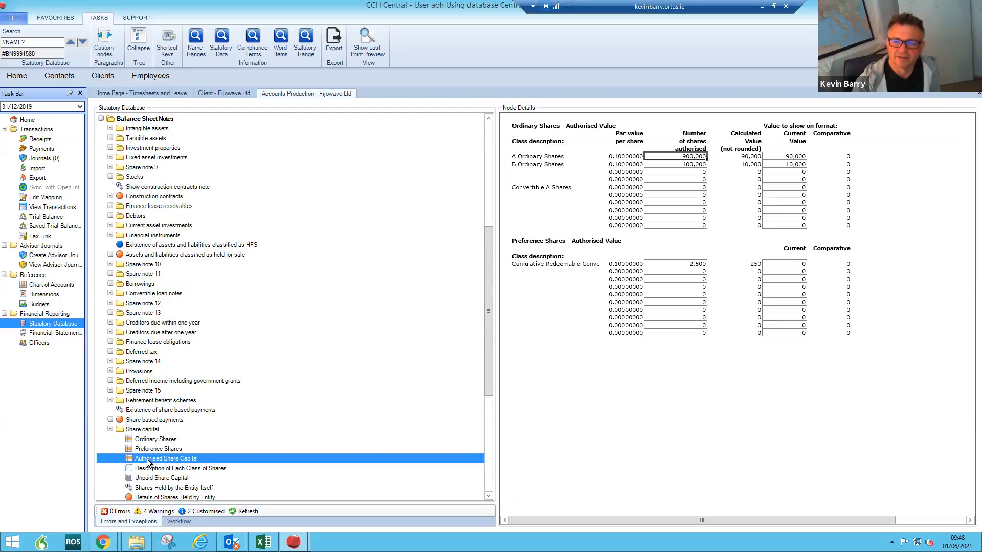
left_click(148, 440)
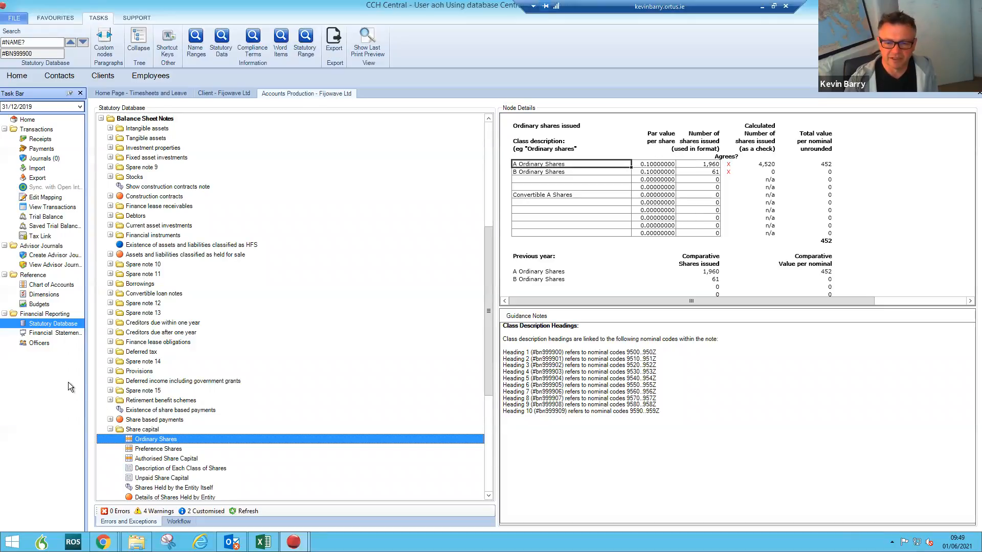
Check the first director's share holdings in the officers list and close them.
left_click(39, 343)
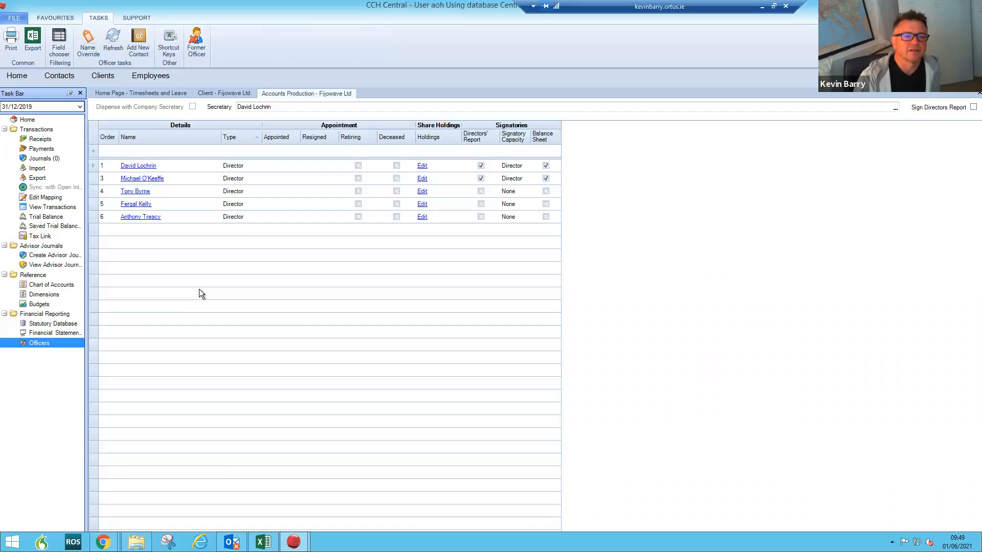
left_click(422, 167)
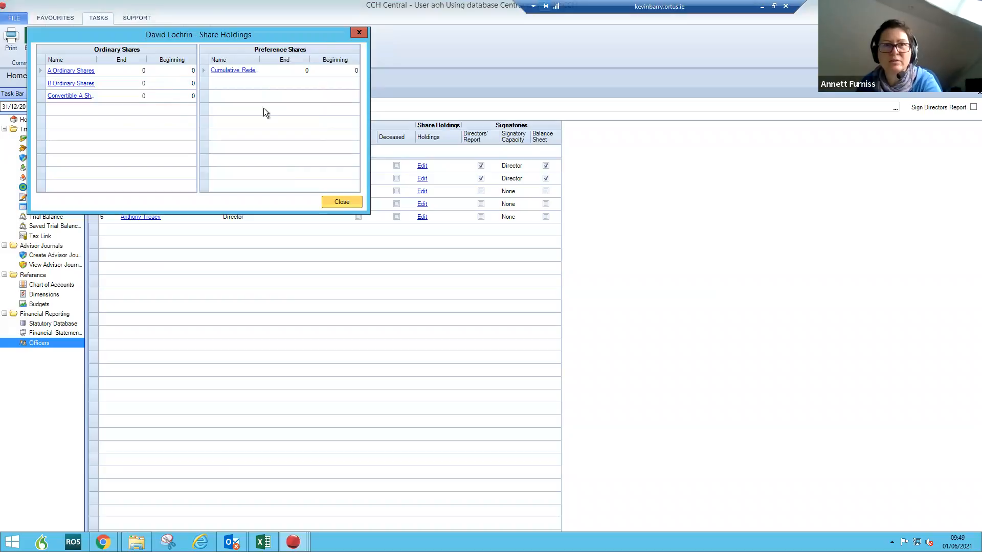
left_click(358, 34)
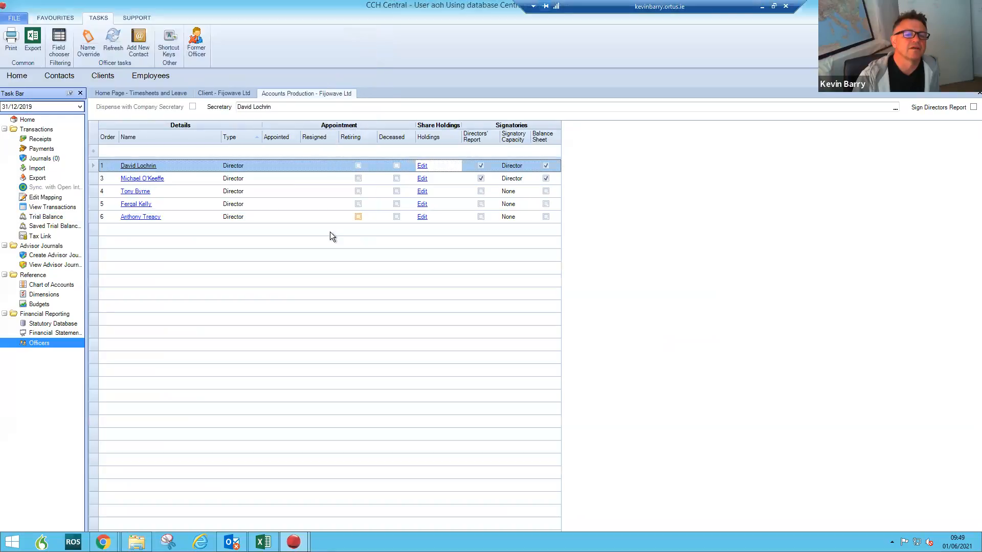
Look at the available accounting periods and reopen the Ordinary Shares entry in the statutory database.
left_click(38, 108)
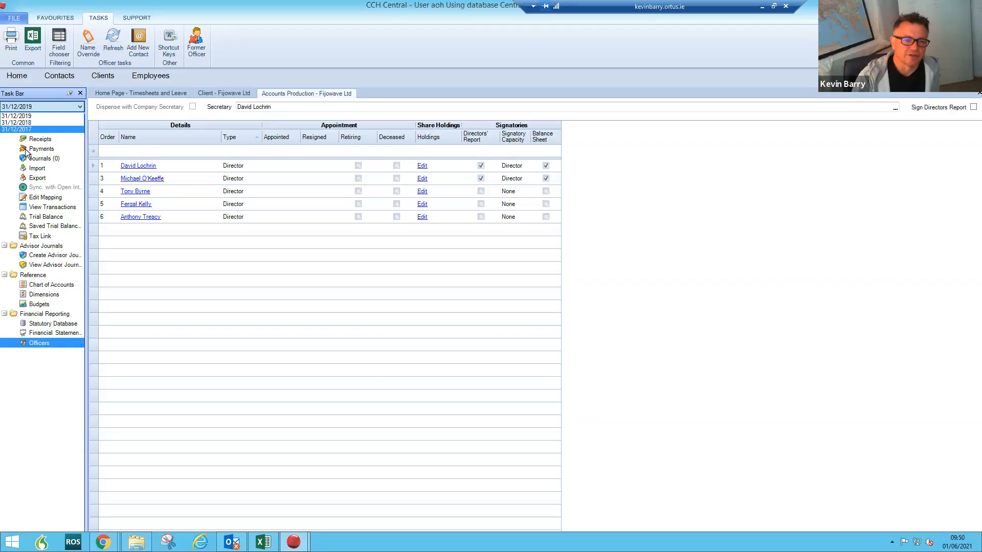
left_click(46, 328)
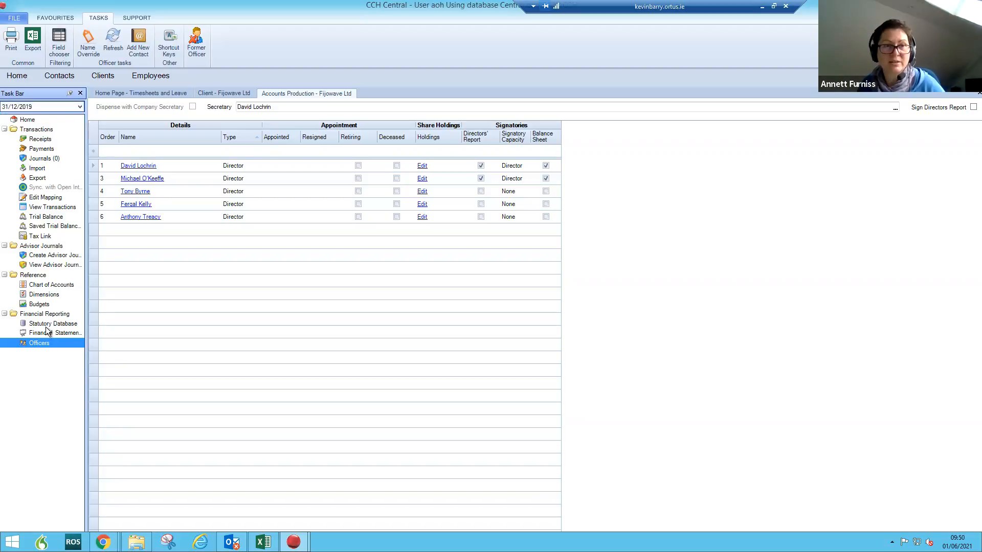
left_click(45, 325)
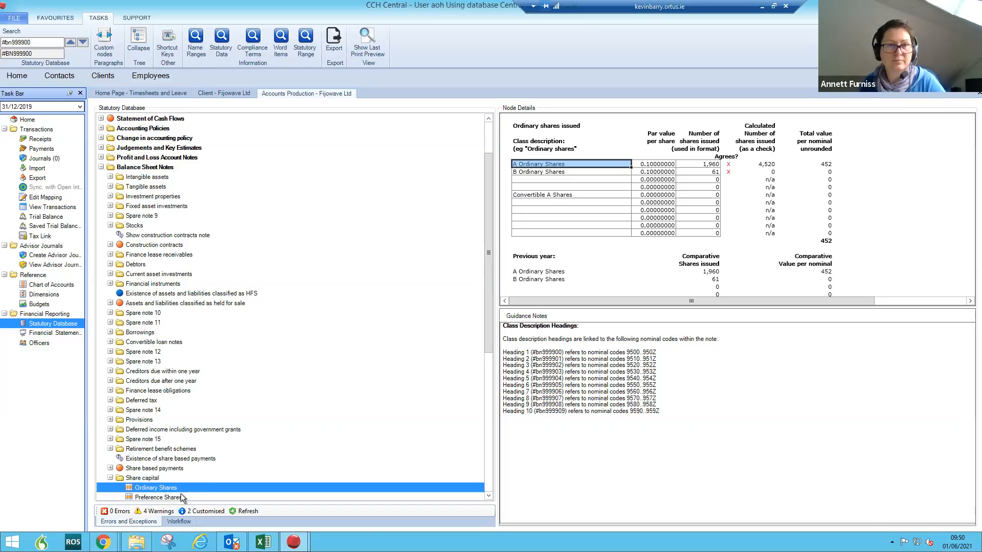
Add the Schedule Of Variances In Distribution Costs And Administrative Expenses format from the Management collection, Default company size, to the financial statements.
left_click(58, 333)
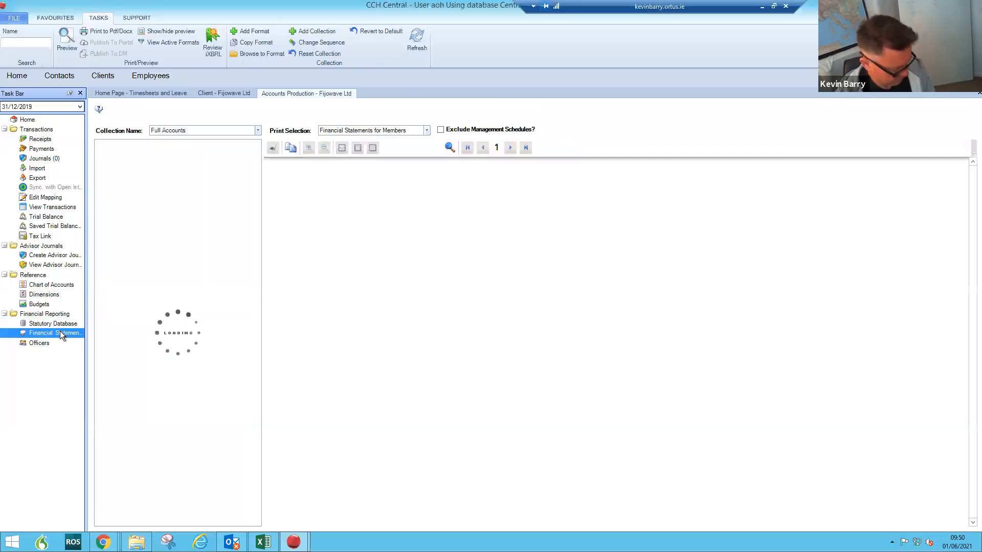
left_click(253, 31)
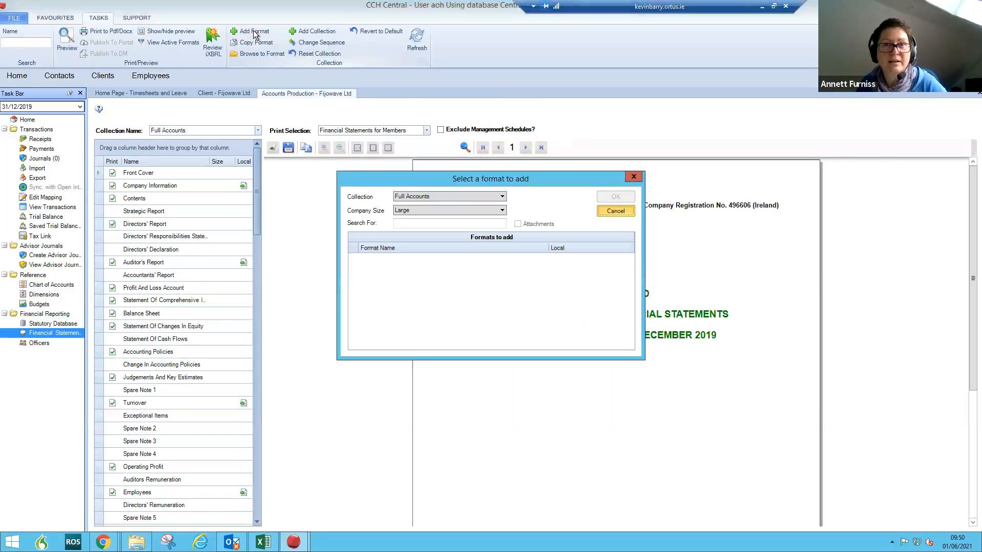
left_click(502, 196)
left_click(428, 215)
left_click(456, 210)
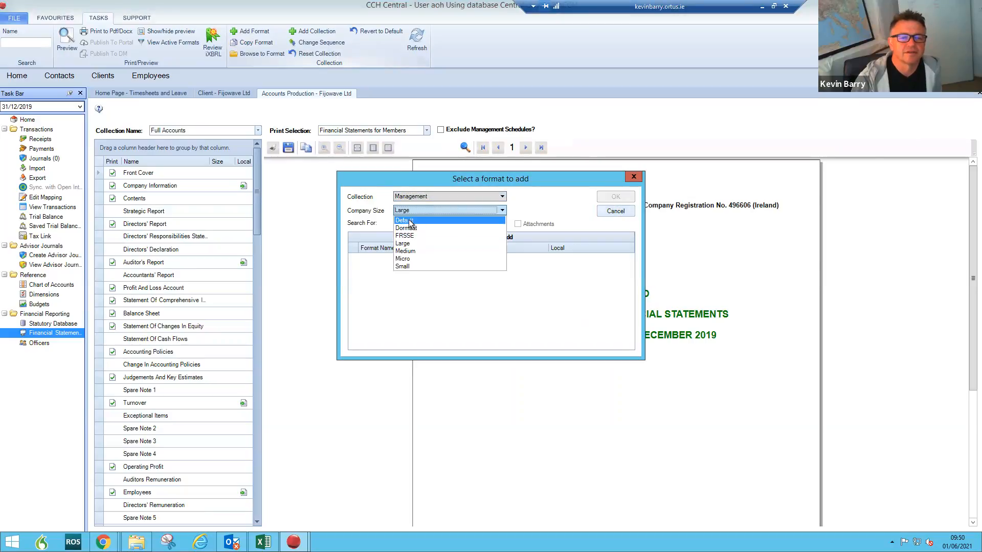
left_click(422, 222)
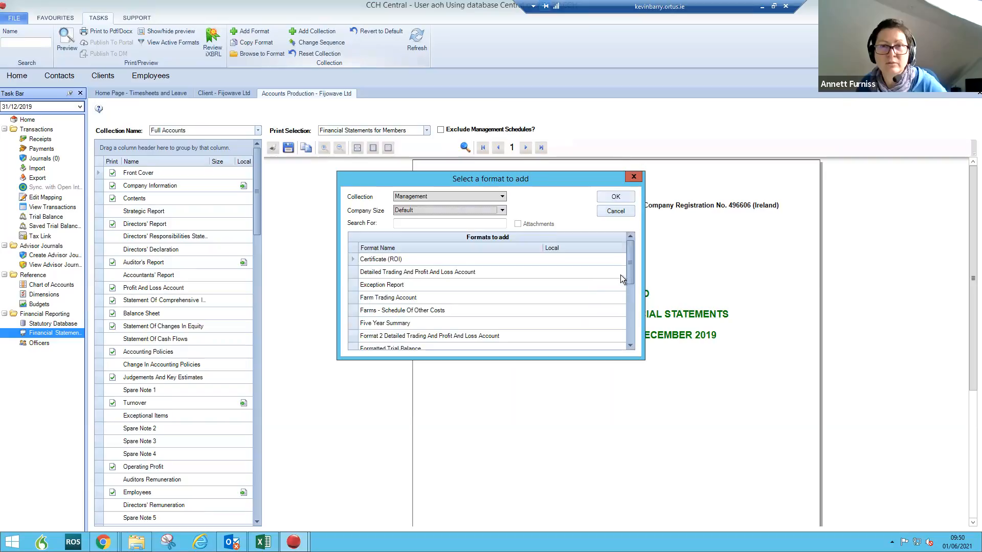
left_click_drag(629, 268, 630, 330)
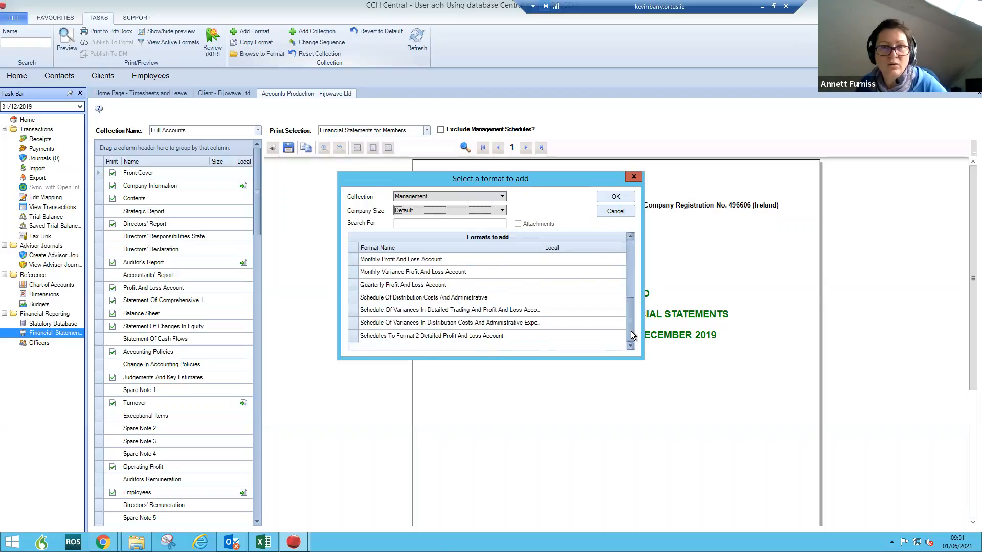
left_click(467, 324)
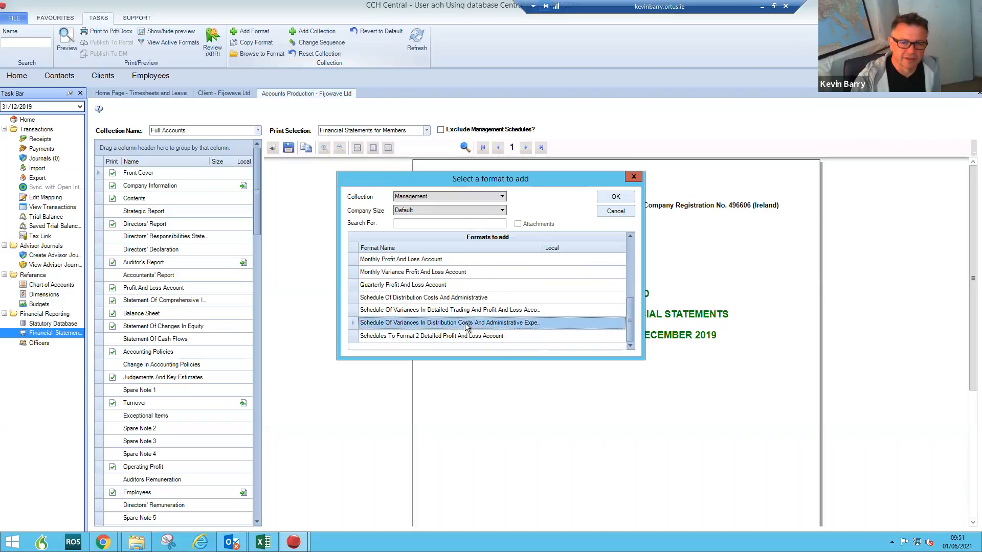
left_click(616, 197)
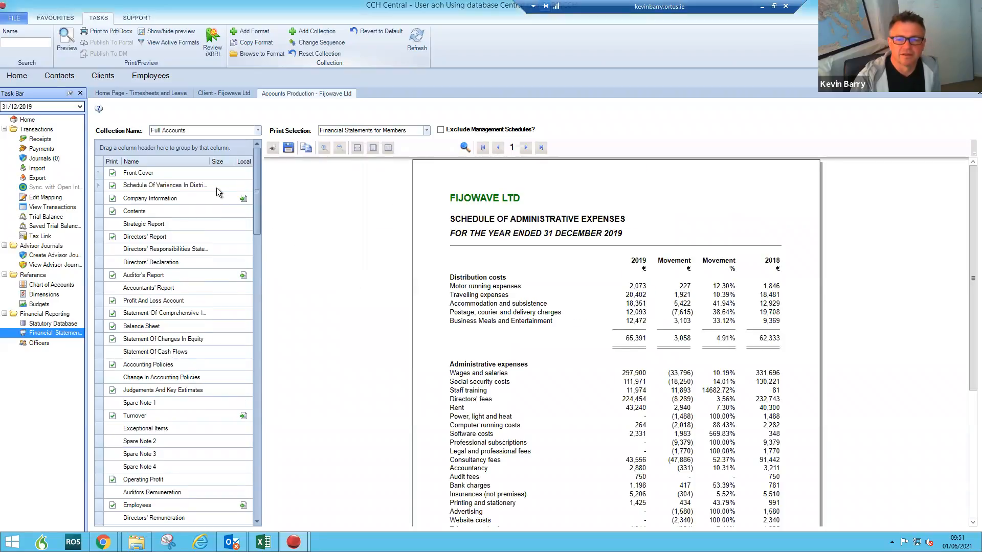
Exclude the Schedule Of Variances In Distribution Costs format from print.
left_click(212, 186)
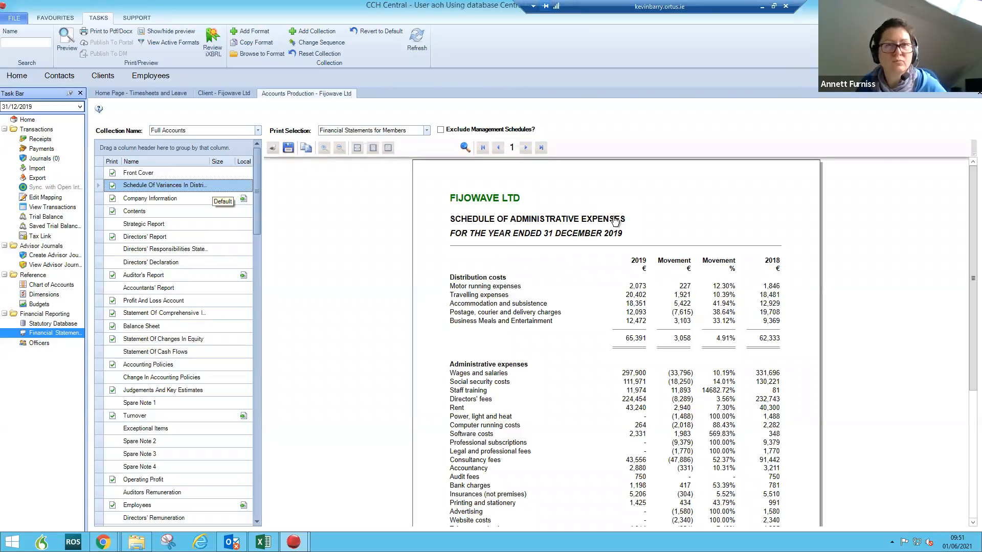
right_click(144, 186)
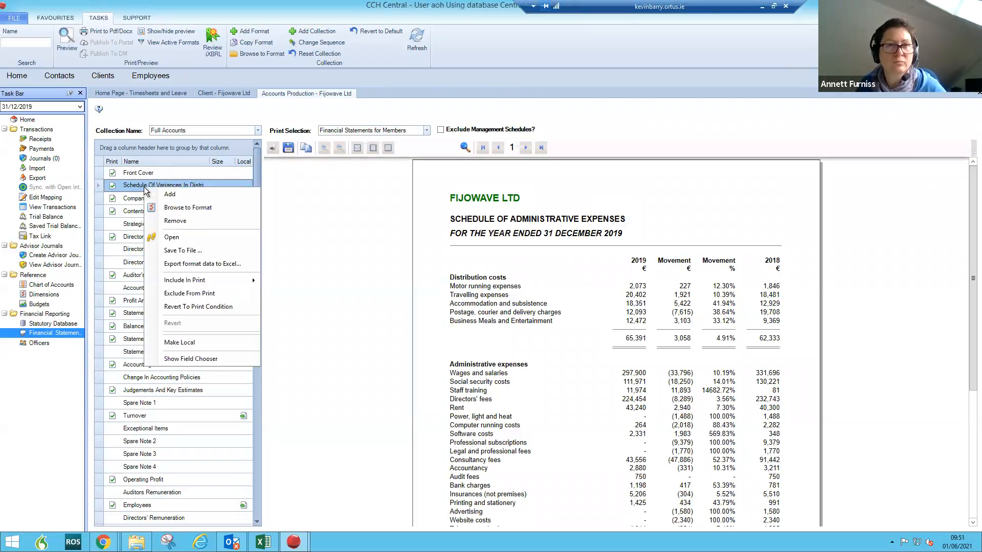
left_click(185, 294)
Add the Schedule Of Distribution Costs And Administrative format from the Management collection with Default company size, and review its preview.
left_click(244, 33)
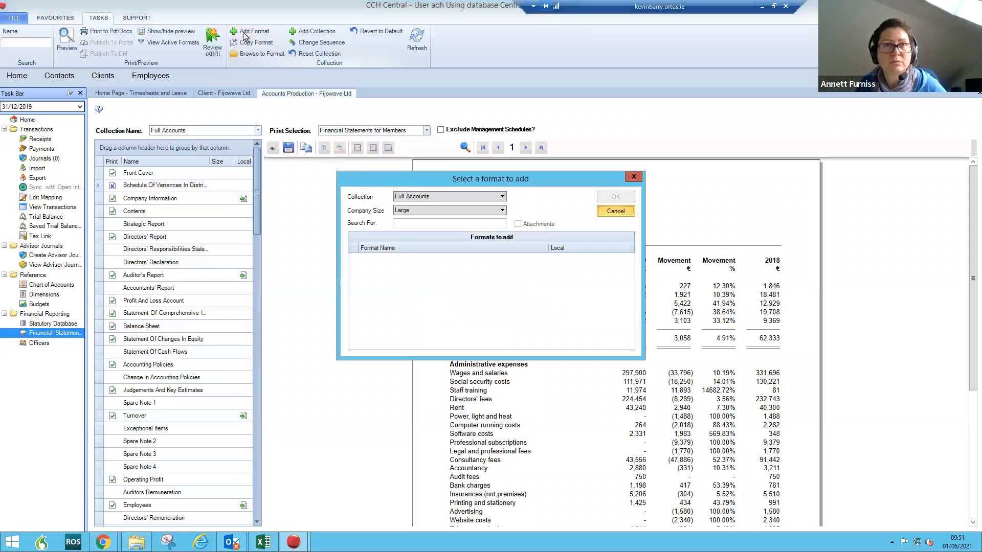
left_click(496, 197)
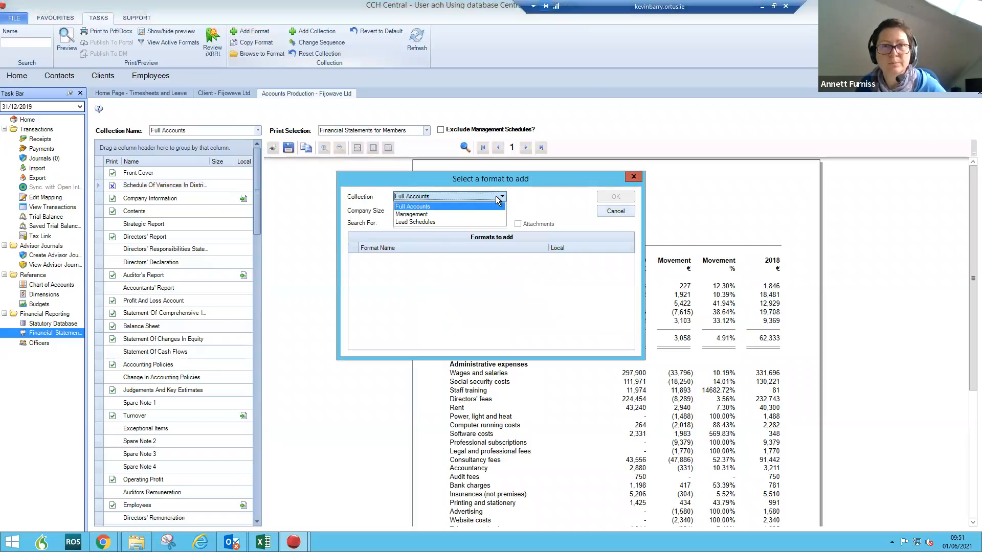
left_click(444, 214)
left_click(493, 211)
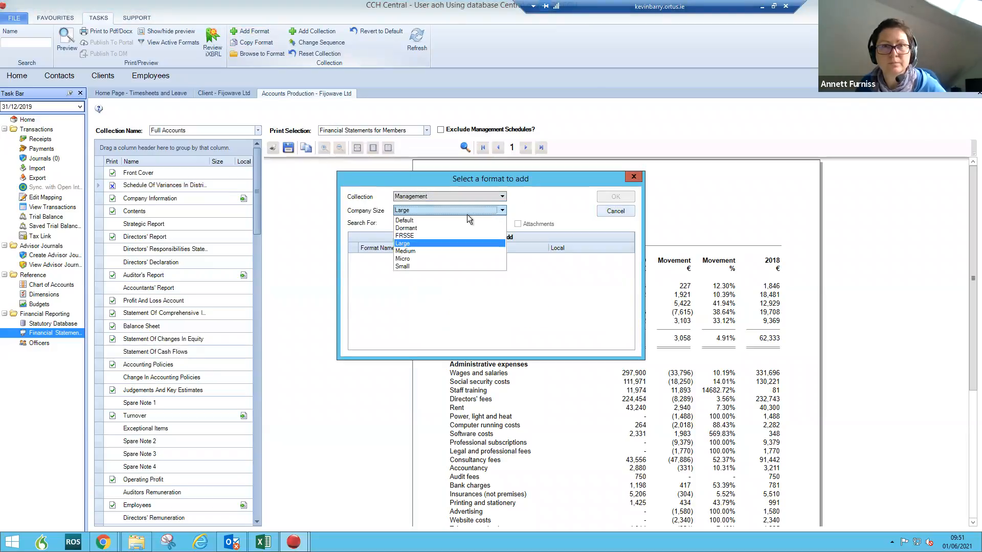
left_click(425, 220)
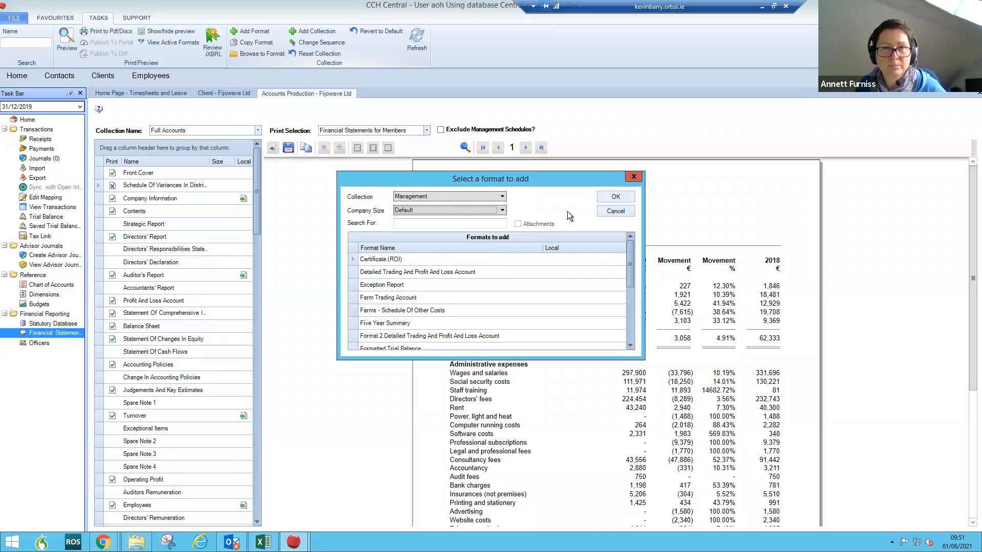
left_click_drag(631, 271, 633, 326)
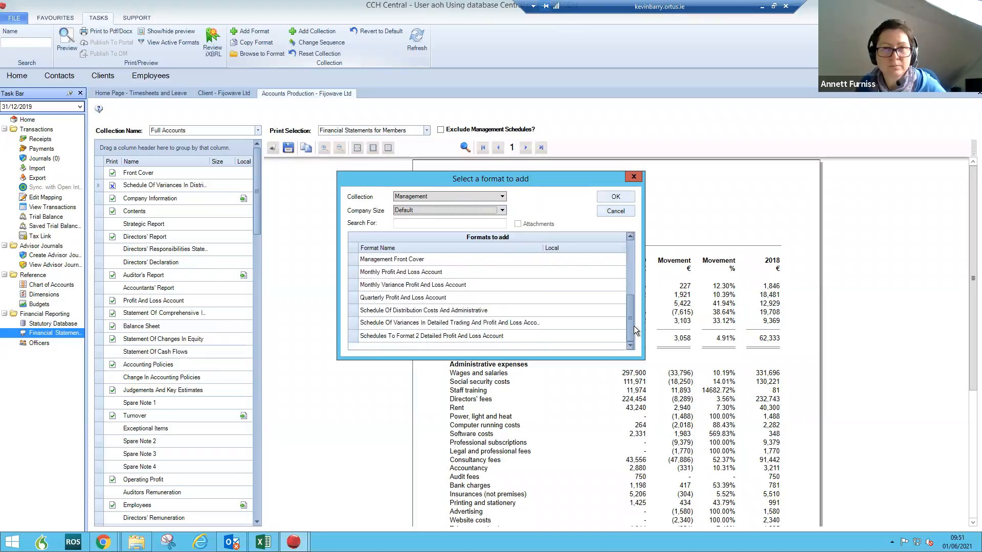
left_click(439, 313)
left_click(600, 200)
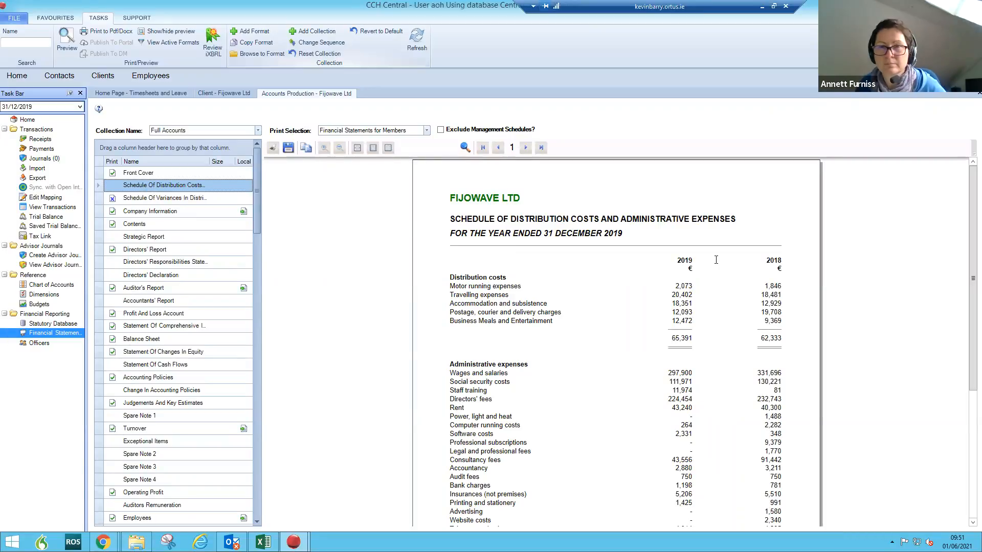
left_click_drag(970, 291, 970, 357)
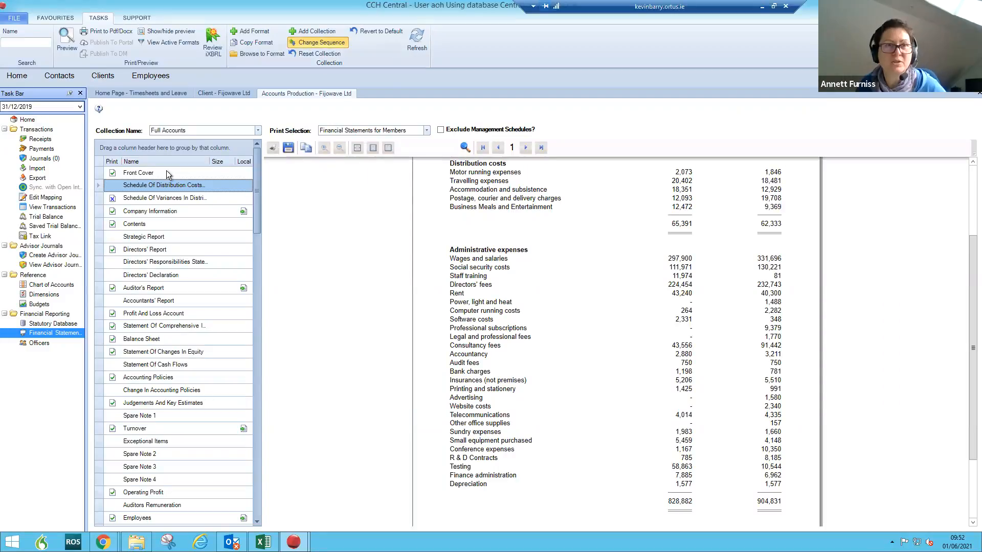
Change the collection sequence so the Schedule Of Distribution Costs format comes last, after Prior Period Adjustment.
left_click_drag(170, 233, 170, 468)
mouse_move(253, 246)
left_mouse_down()
mouse_move(254, 287)
mouse_move(257, 265)
left_mouse_up()
left_click_drag(175, 238, 164, 473)
left_click_drag(253, 281, 255, 320)
left_click_drag(177, 263, 187, 500)
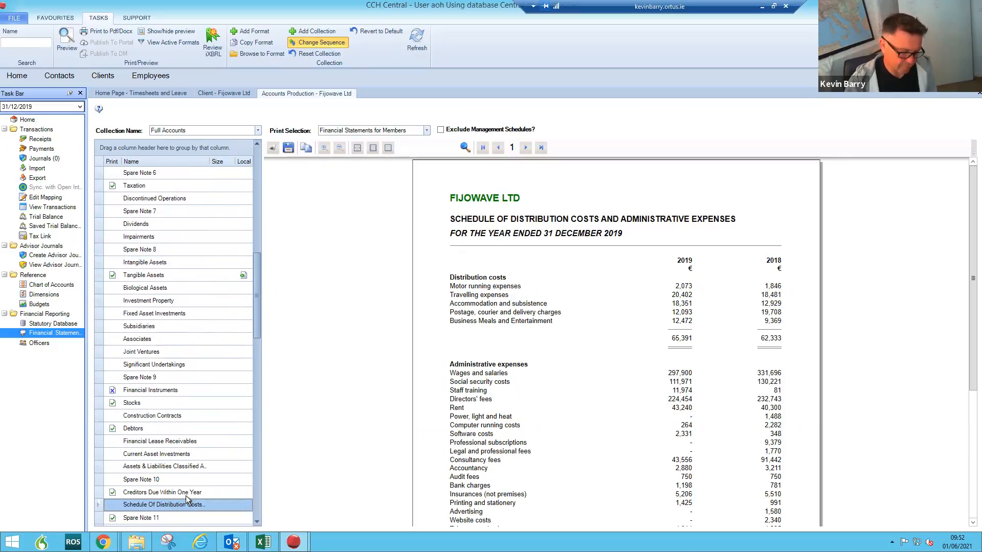
left_click_drag(253, 274, 253, 351)
left_click_drag(189, 186, 177, 497)
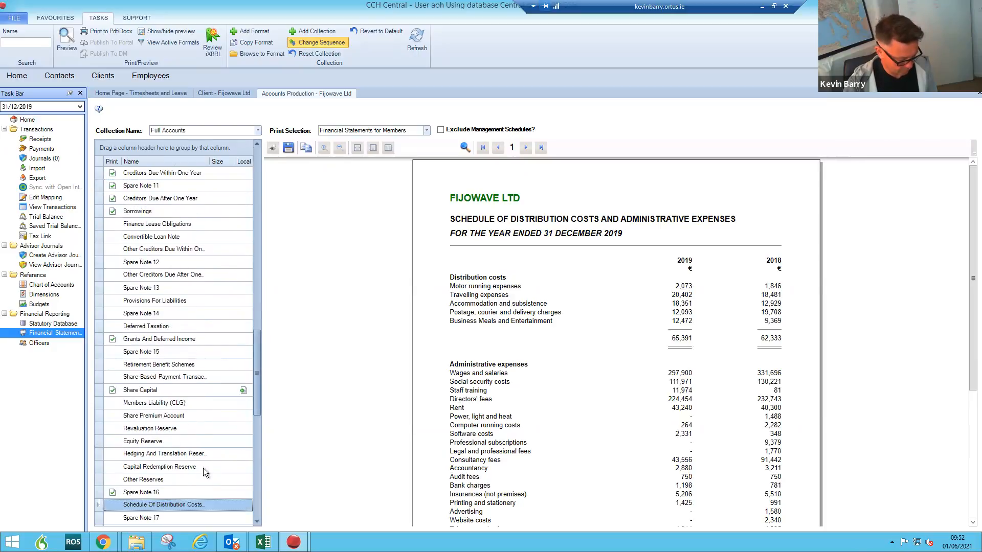
left_click_drag(256, 355, 247, 413)
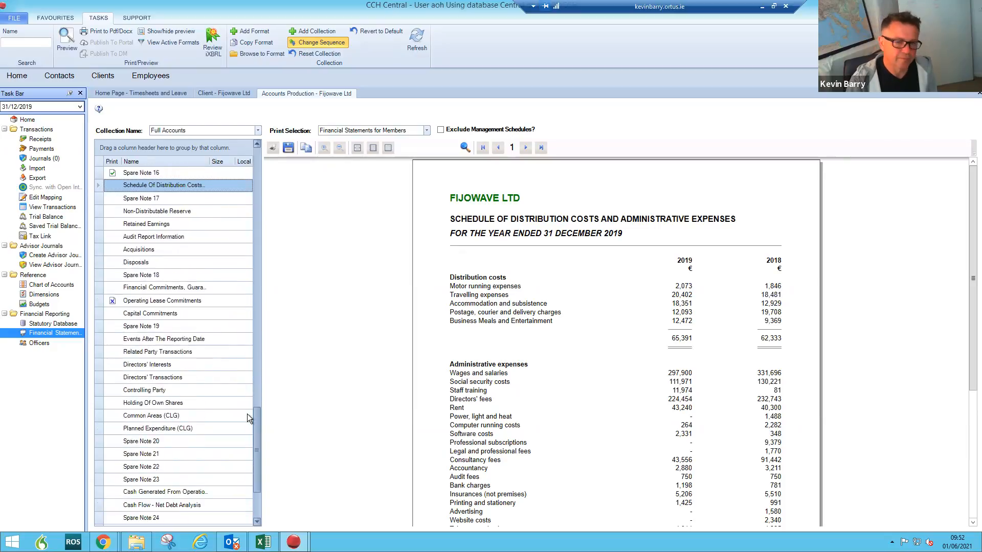
left_click_drag(170, 186, 210, 494)
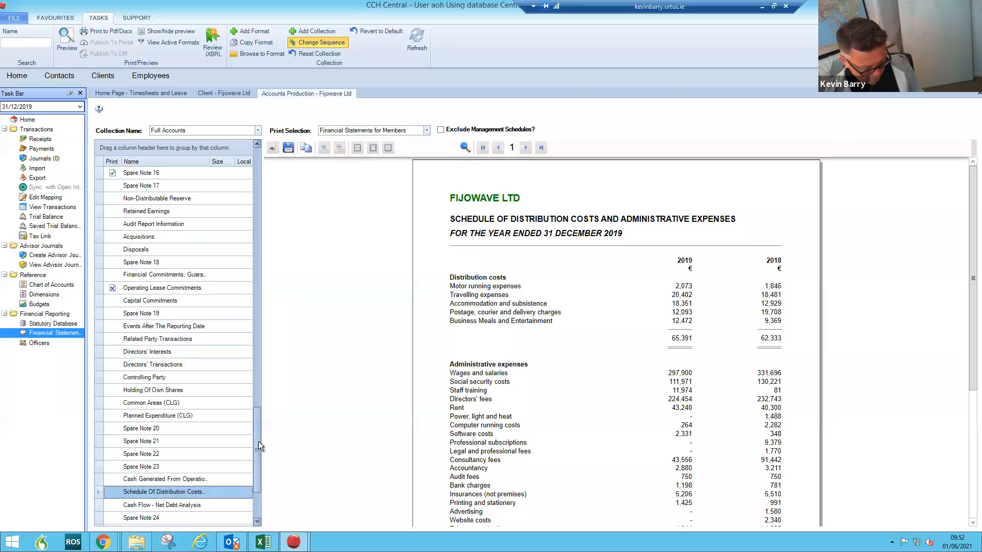
scroll(253, 465, "down", 3)
left_click_drag(170, 423, 164, 492)
left_click(169, 518)
Include the Schedule Of Distribution Costs format in print for the members copy only.
left_click(165, 516)
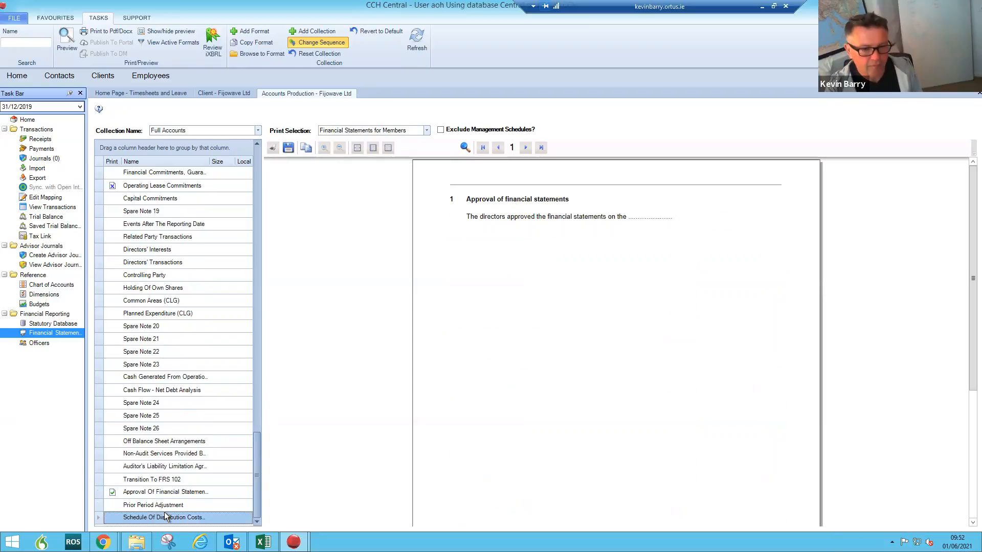
right_click(164, 515)
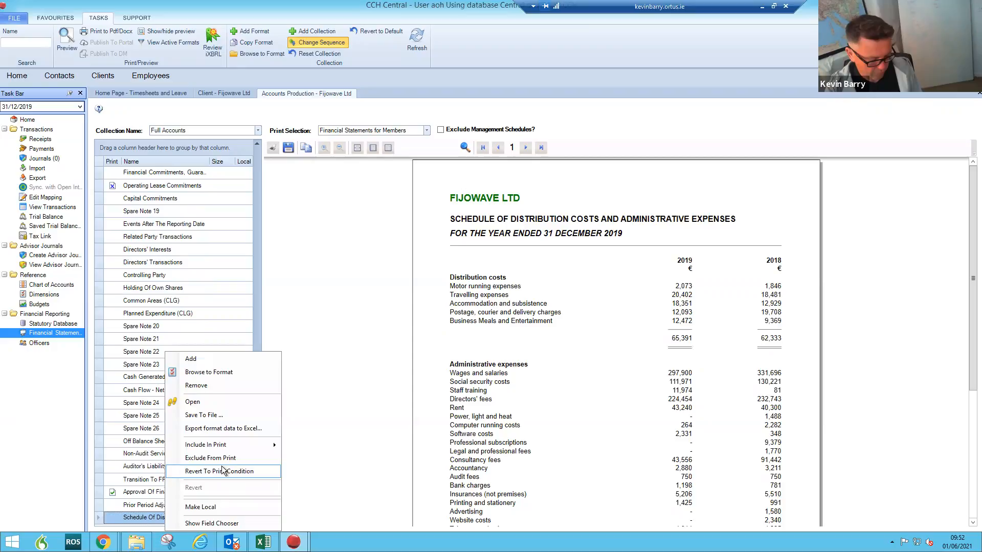
mouse_move(223, 447)
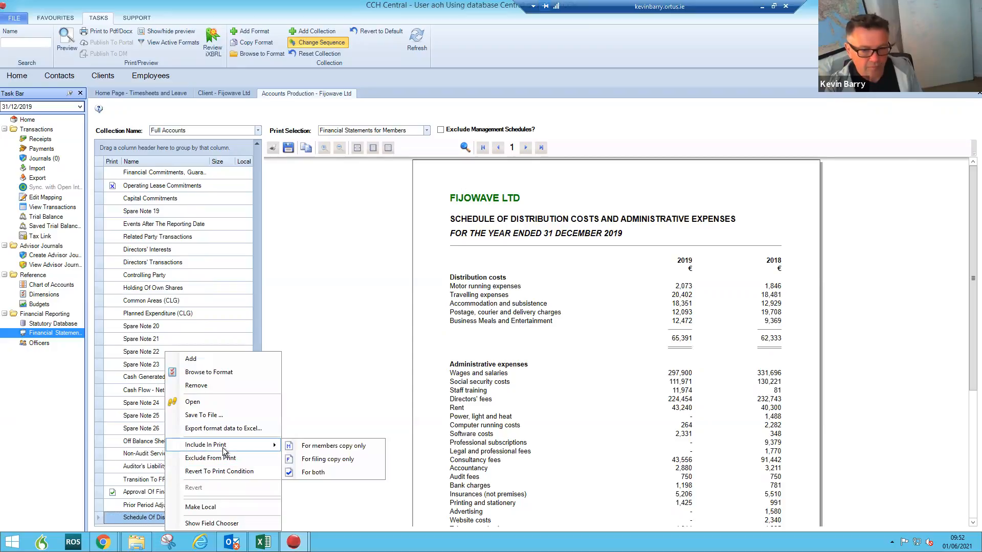
left_click(305, 447)
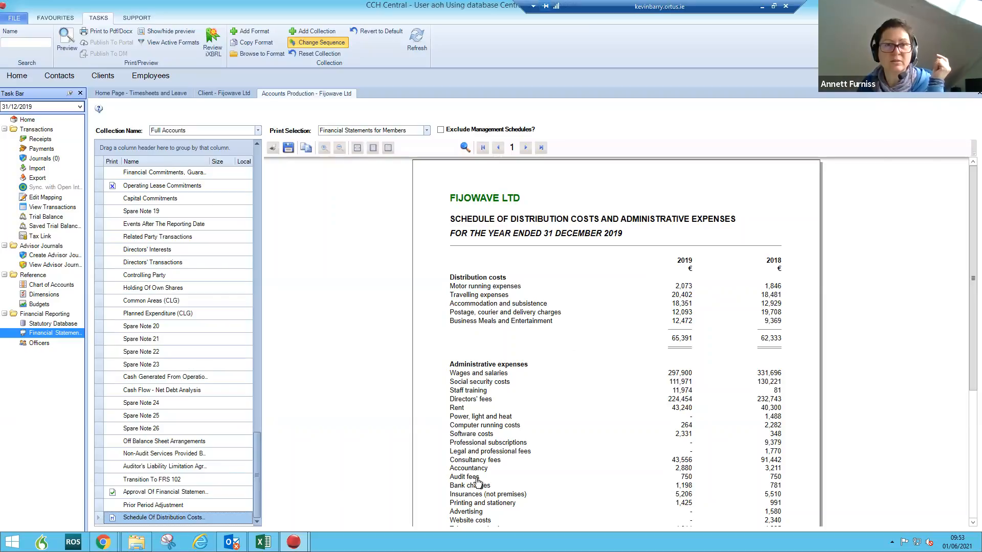
Open the Profit And Loss Account format for editing and show its FRS102 worksheet.
left_click_drag(256, 457, 259, 189)
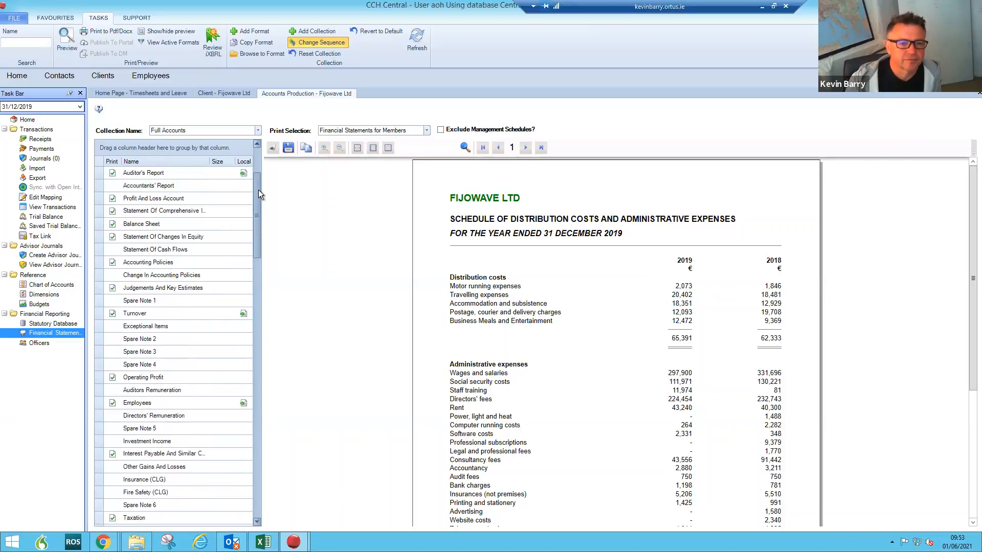
left_click(167, 198)
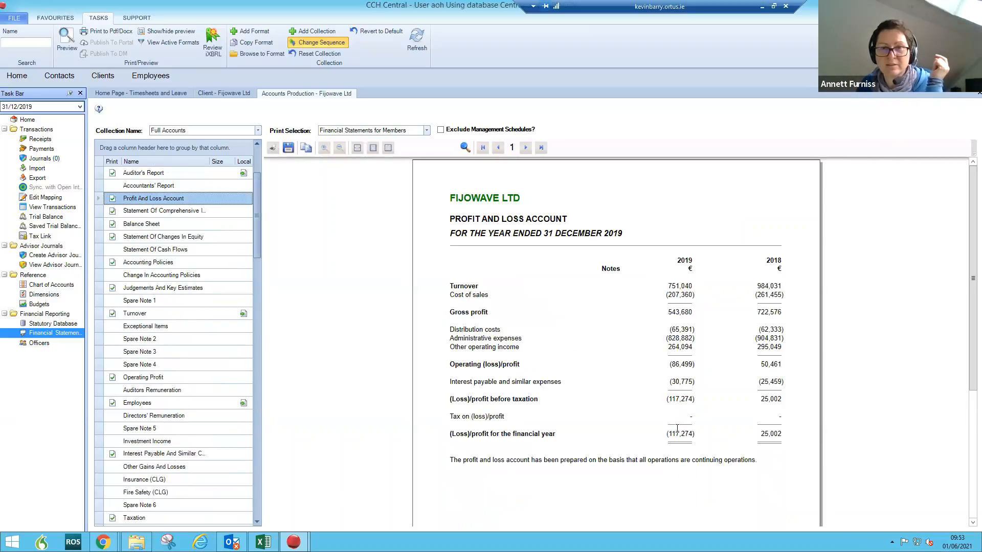
double_click(173, 199)
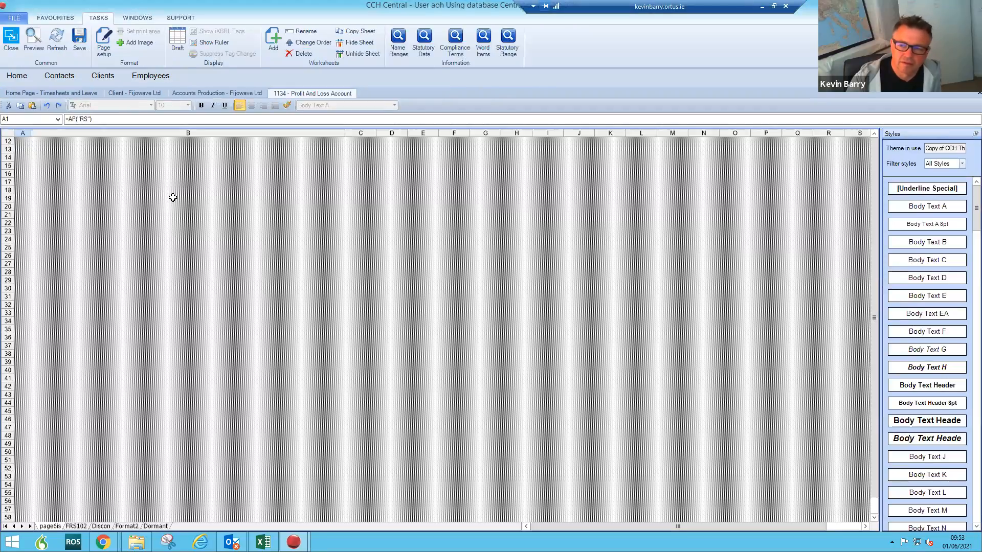
left_click(82, 527)
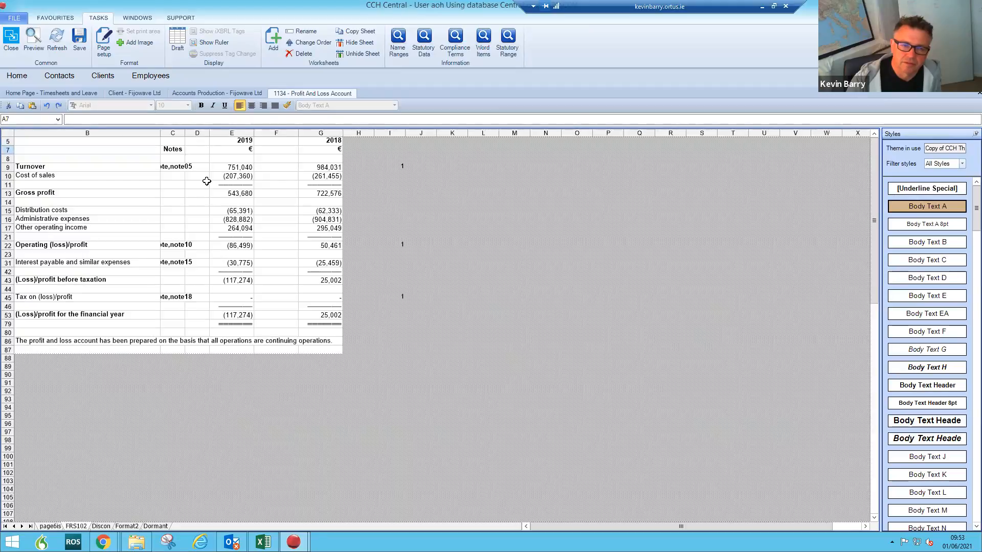
Apply the bold Current Year No. Debit C style to the 2019 Turnover, Cost of sales and Gross profit figures.
left_click(231, 168)
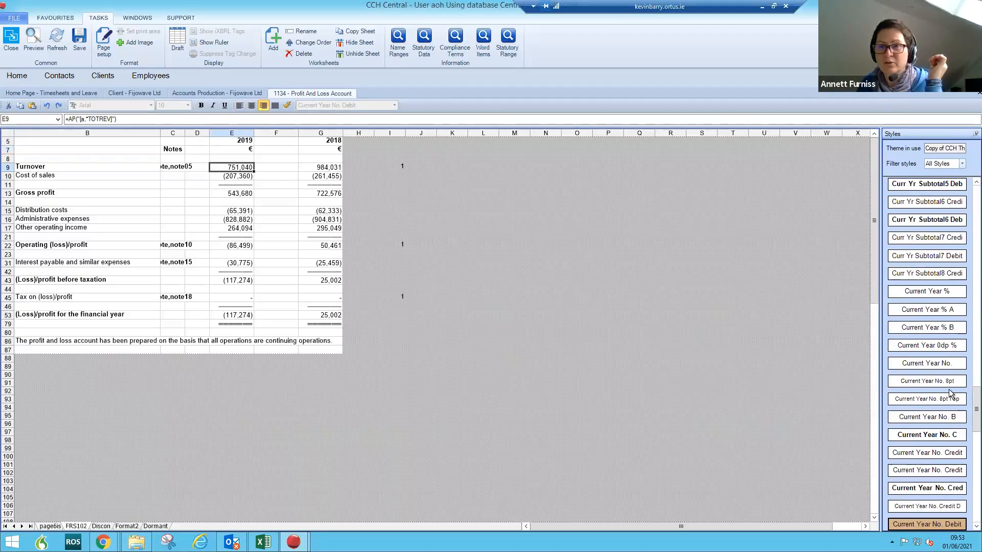
left_click_drag(969, 407, 970, 431)
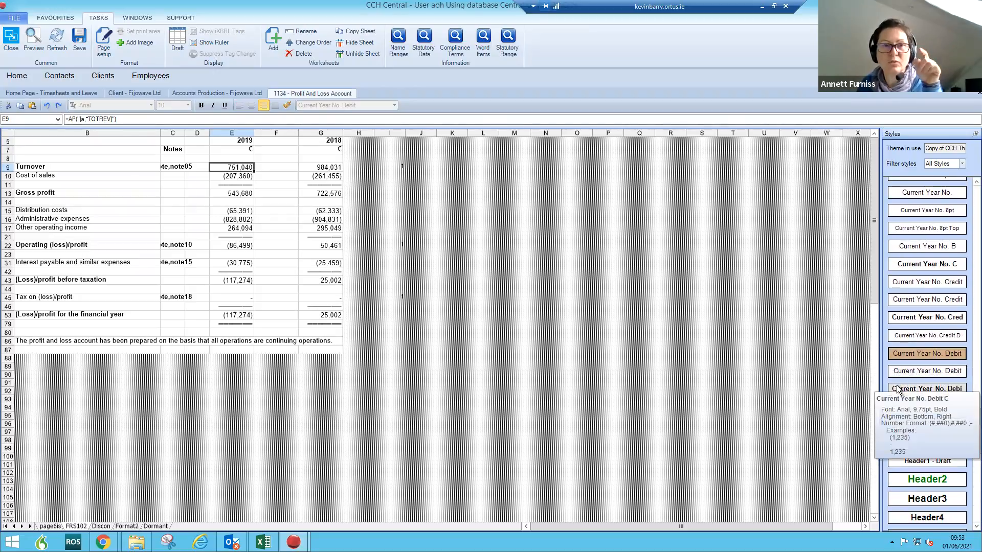
left_click(898, 390)
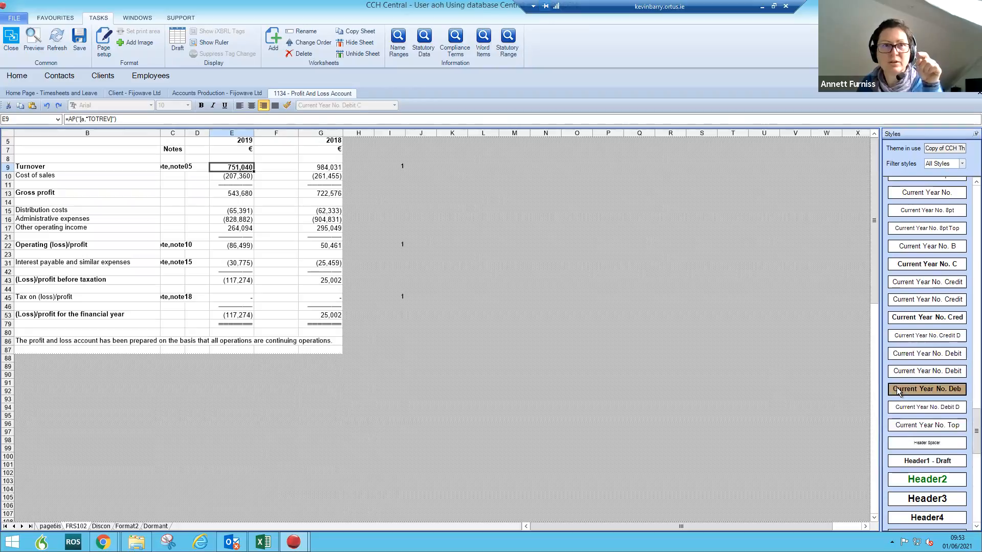
left_click(240, 179)
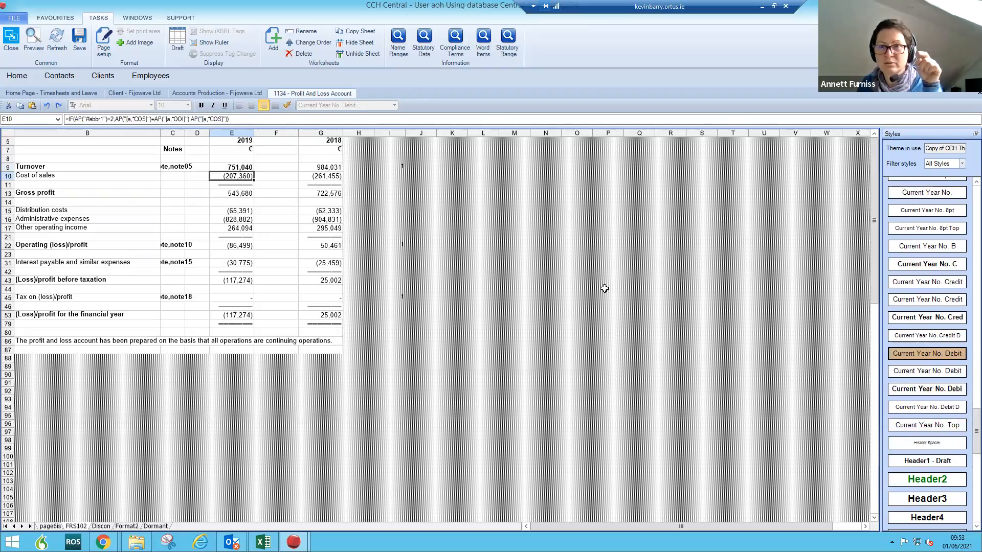
left_click(896, 389)
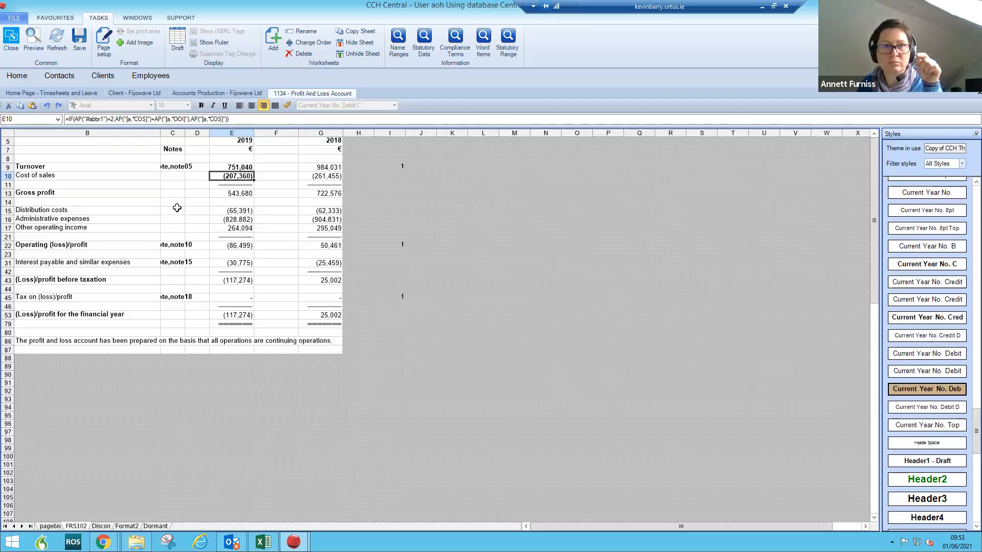
left_click(238, 194)
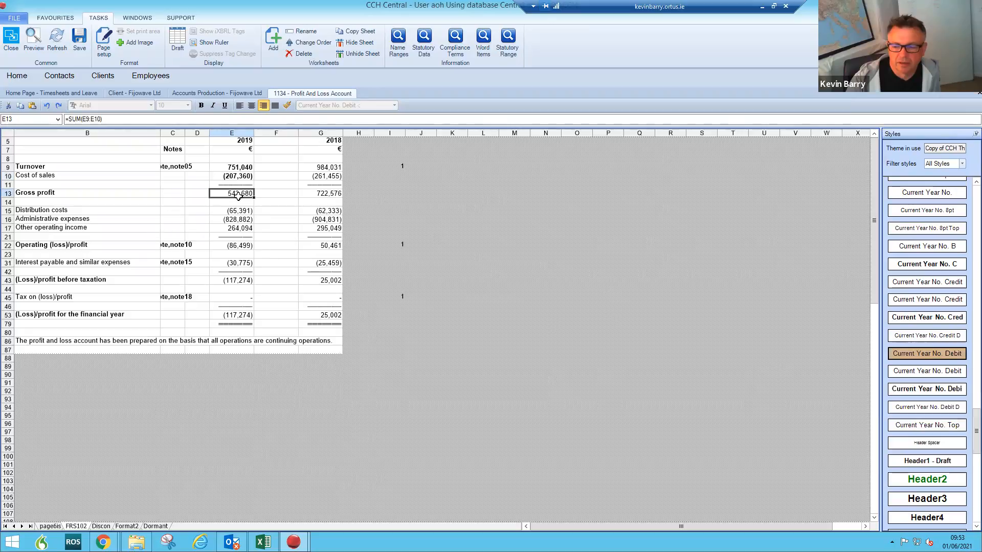
left_click(901, 389)
Apply Current Year No. Debit C to the 2019 Distribution costs, Administrative expenses, Other operating income and Operating (loss)/profit figures.
left_click(241, 208)
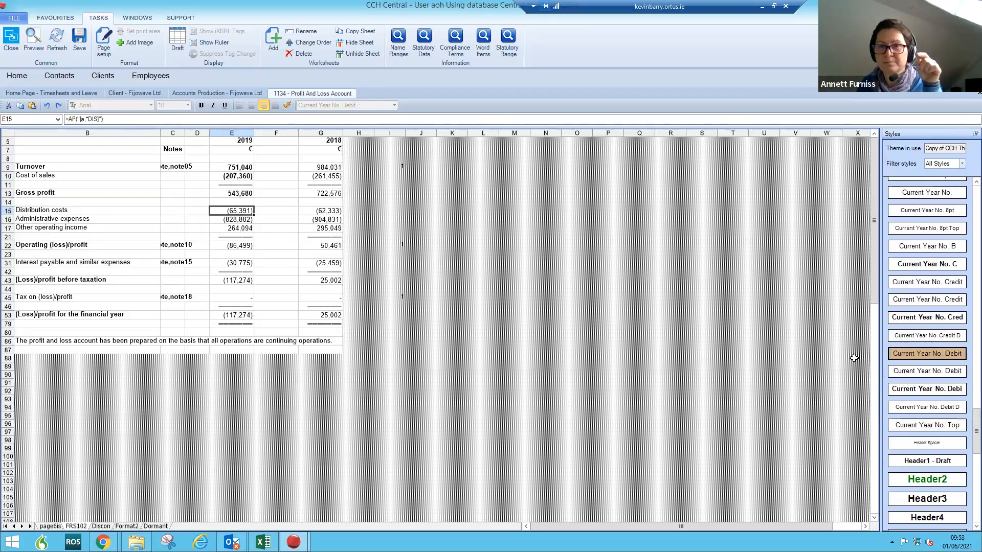
left_click(902, 390)
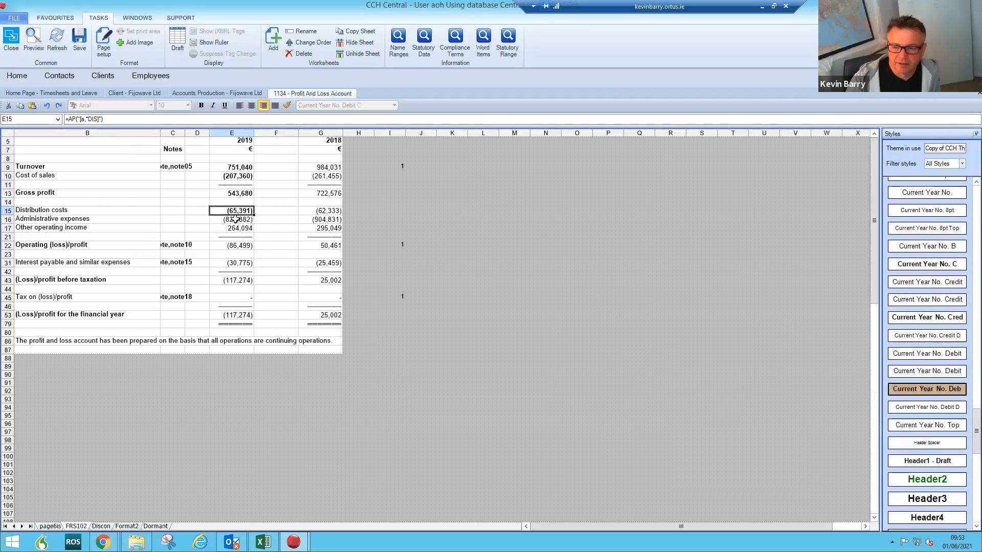
key("Down")
left_click(900, 389)
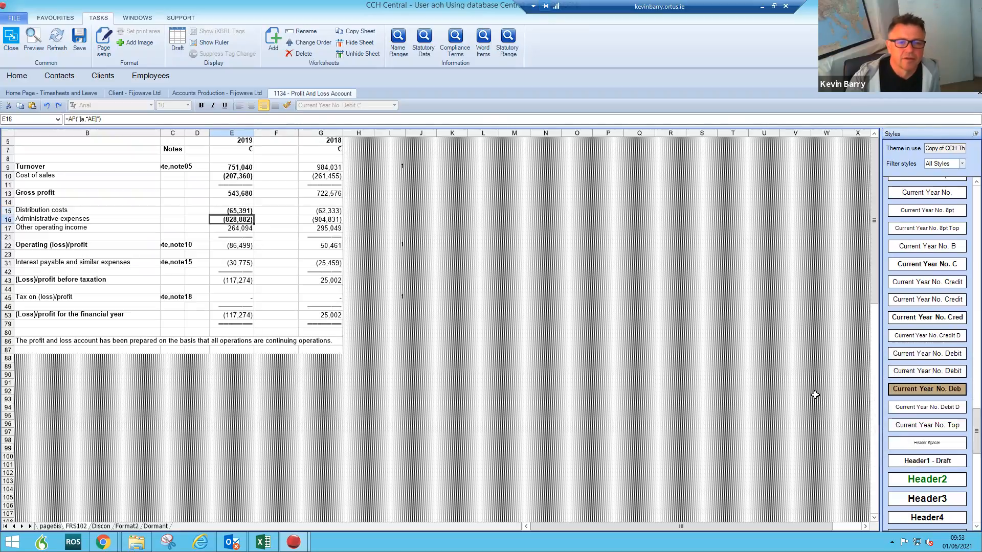
left_click(231, 228)
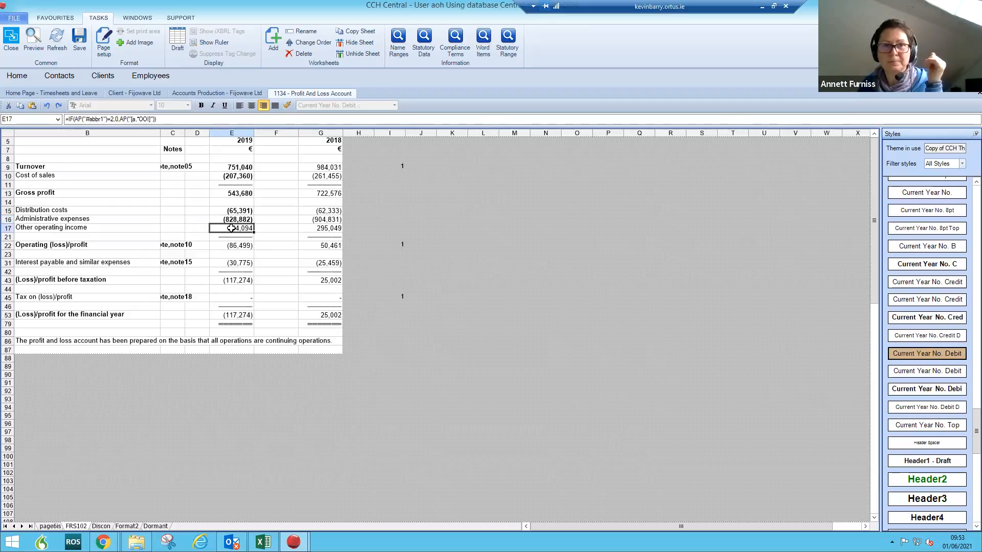
left_click(900, 390)
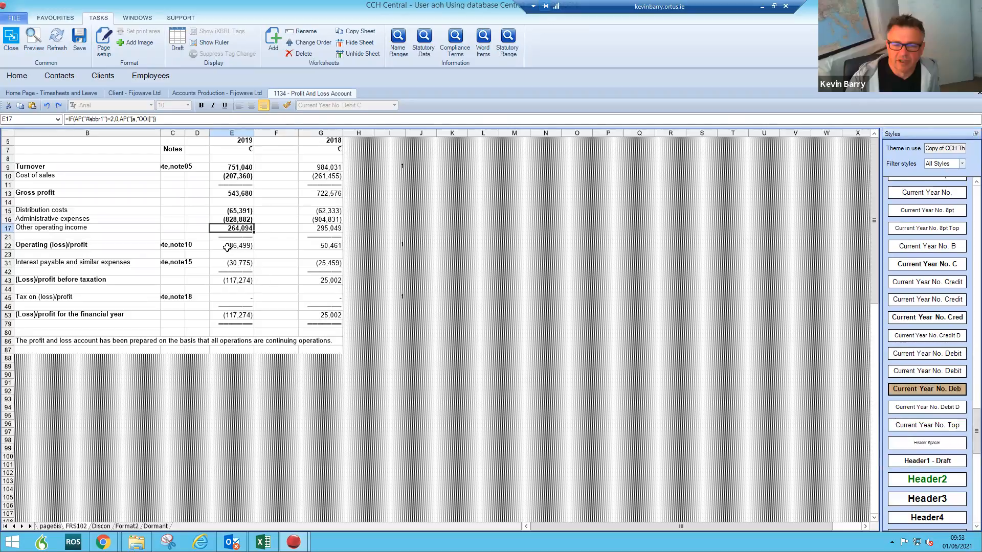
key("Down")
key("Down")
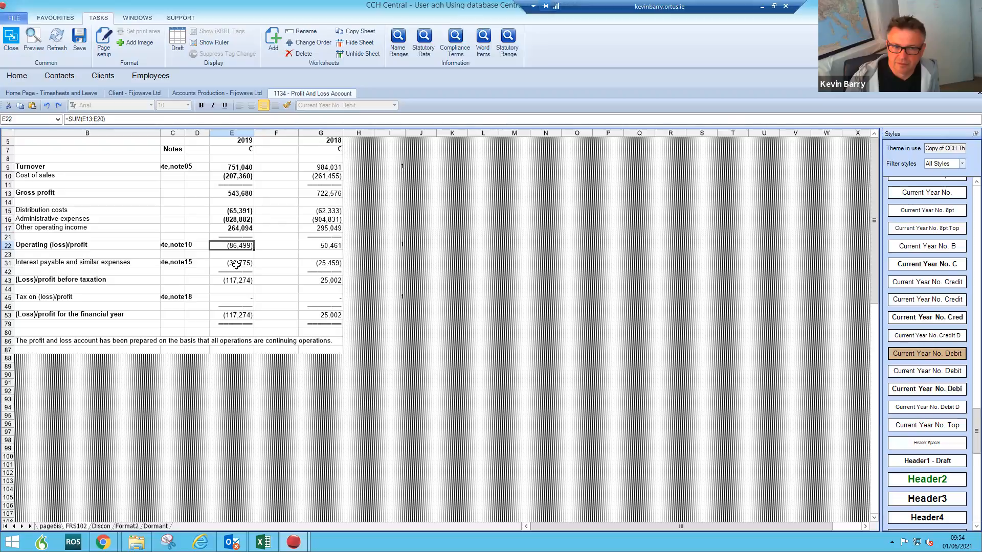
left_click(911, 390)
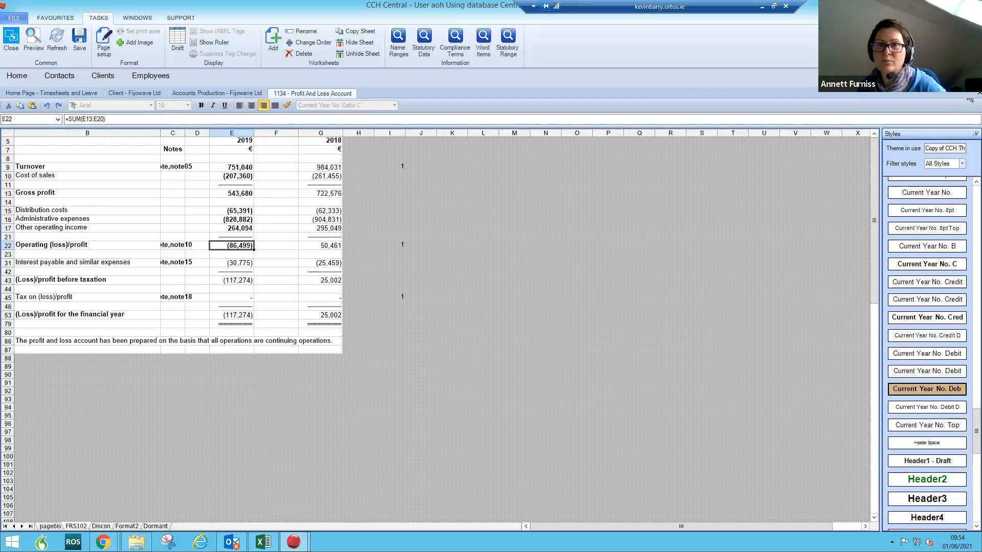
Close the Profit And Loss Account format with its changes saved, and return to the Fijowave Ltd client record.
left_click(468, 310)
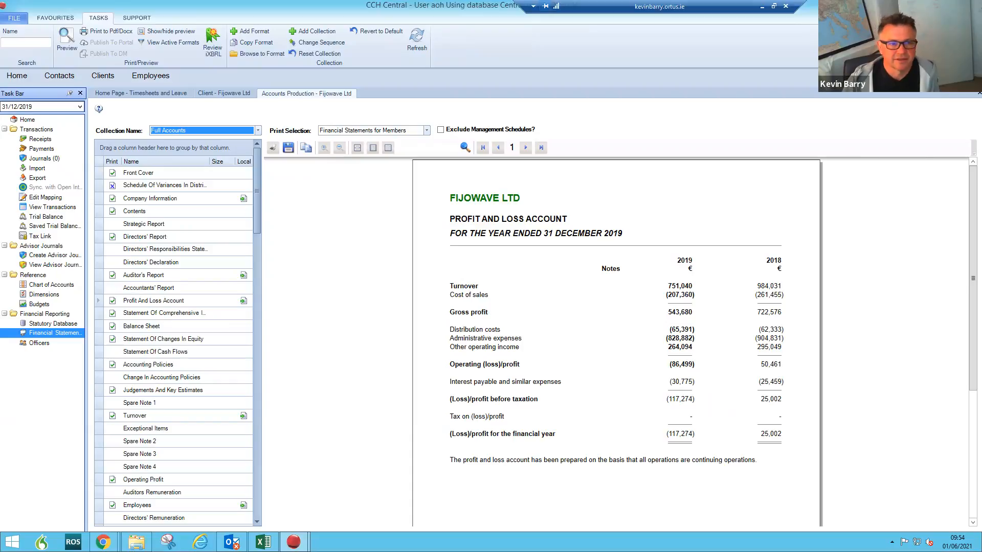
key("alt+F4")
left_click(483, 310)
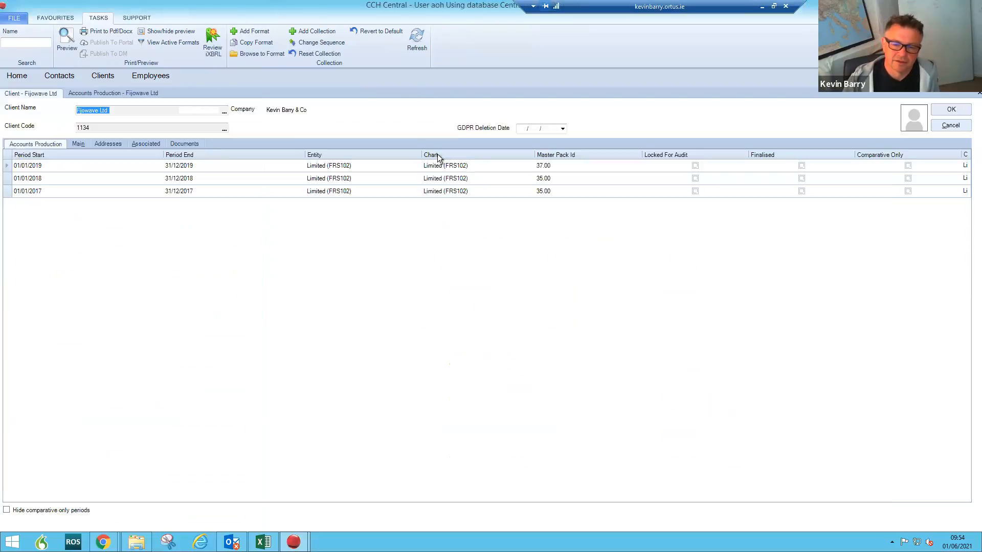